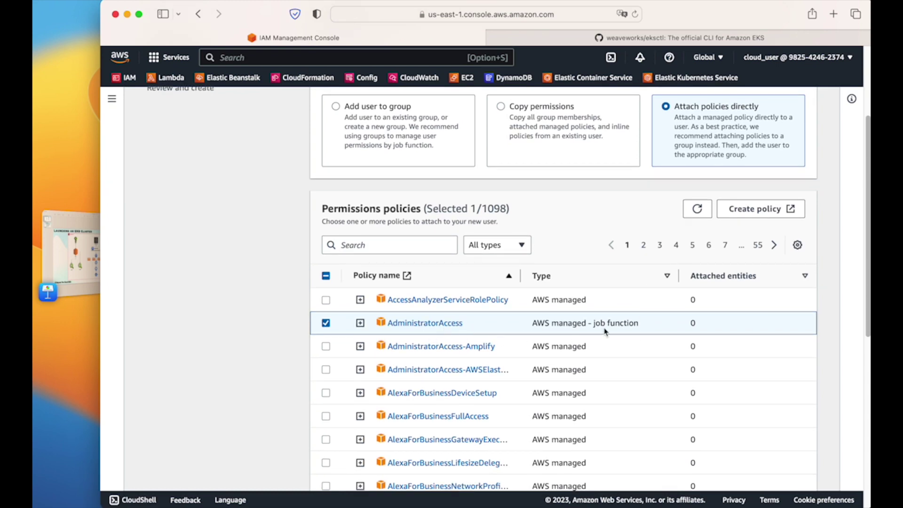
Switch to the Keynote presentation, hide its format sidebar to view the EKS cluster diagram, and return to the browser.
left_click(71, 254)
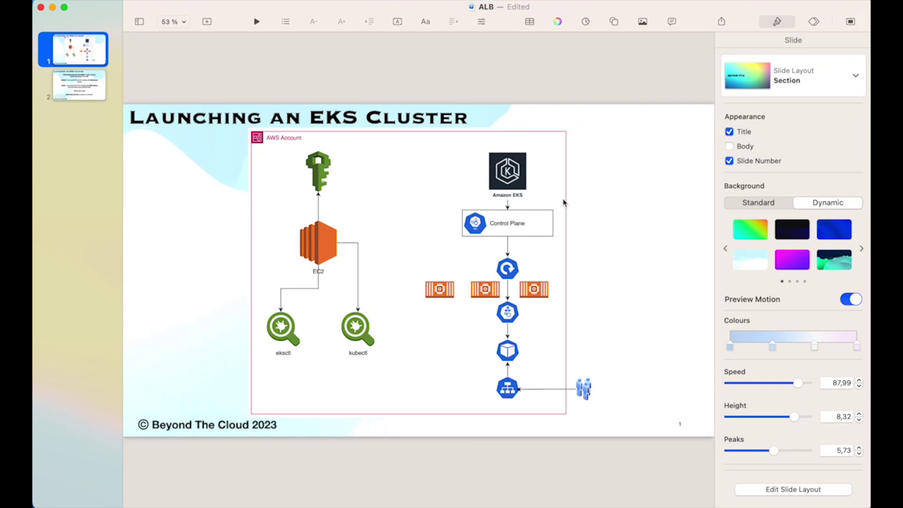
key("alt+super+i")
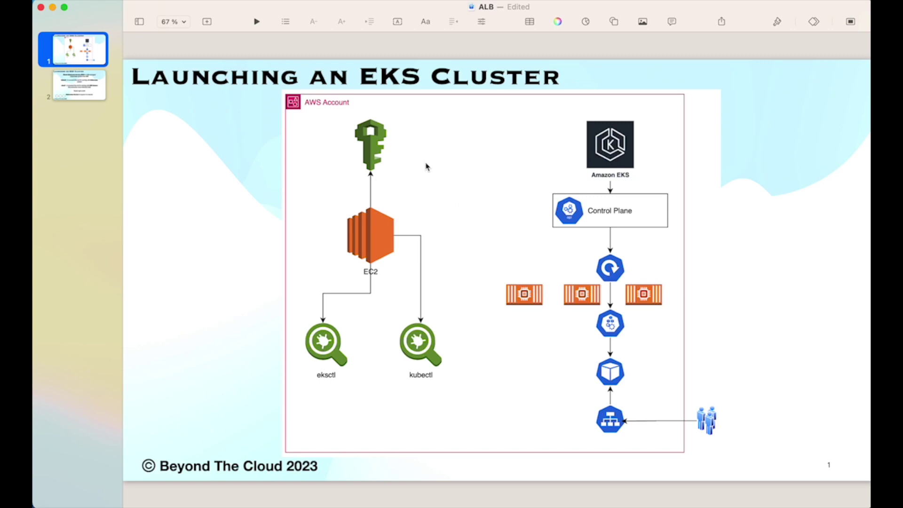
key("super+Tab")
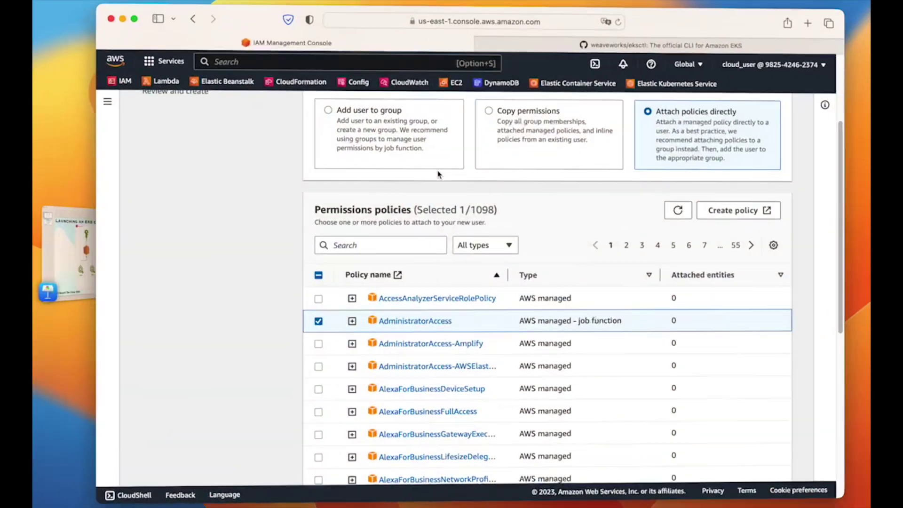
Finish creating the kubernetes IAM user with the AdministratorAccess policy attached directly.
scroll(753, 324, "down", 8)
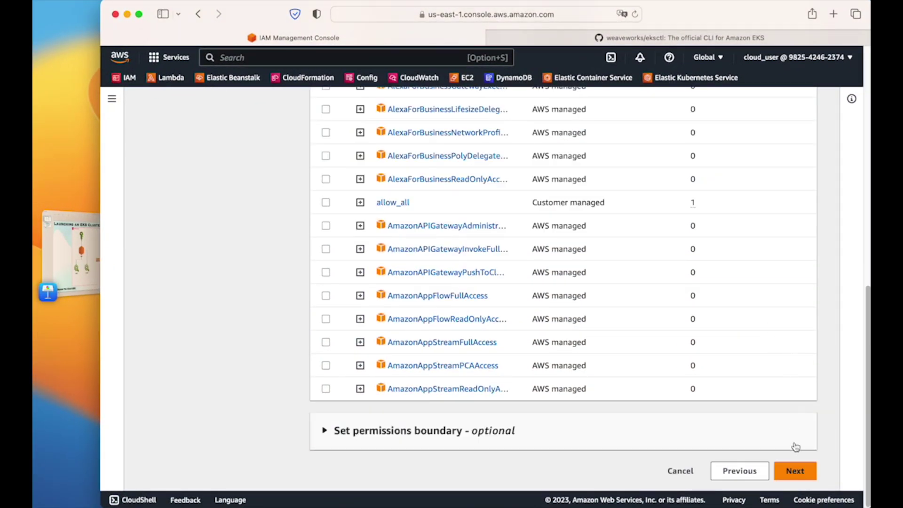
left_click(795, 471)
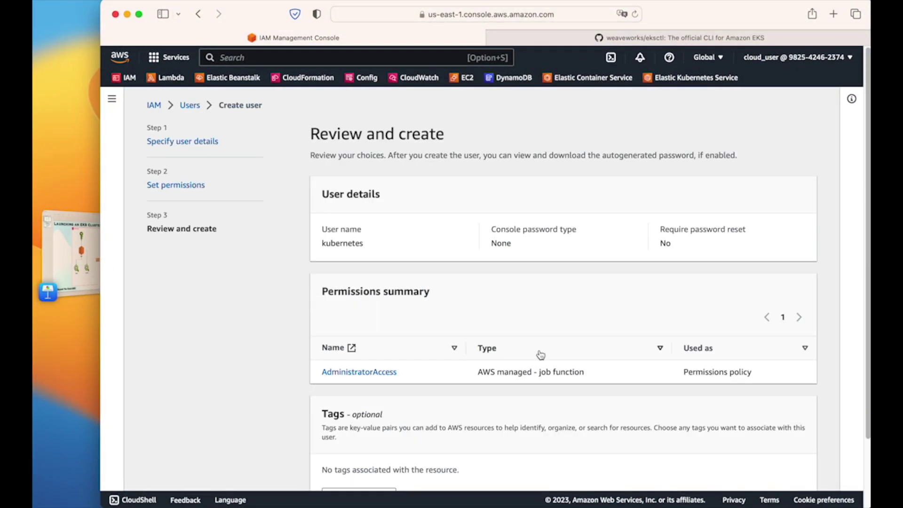
scroll(540, 351, "down", 5)
left_click(803, 472)
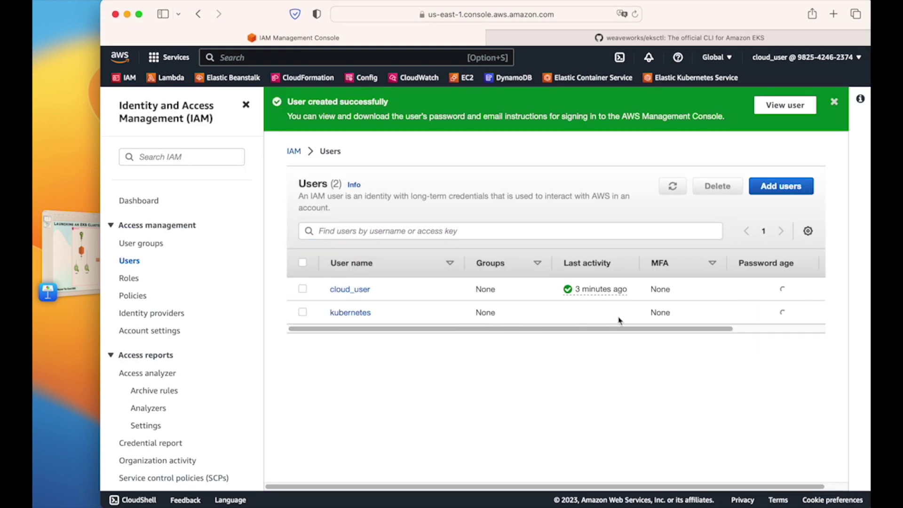
Open the kubernetes user's security credentials and go to the access keys section.
left_click(353, 314)
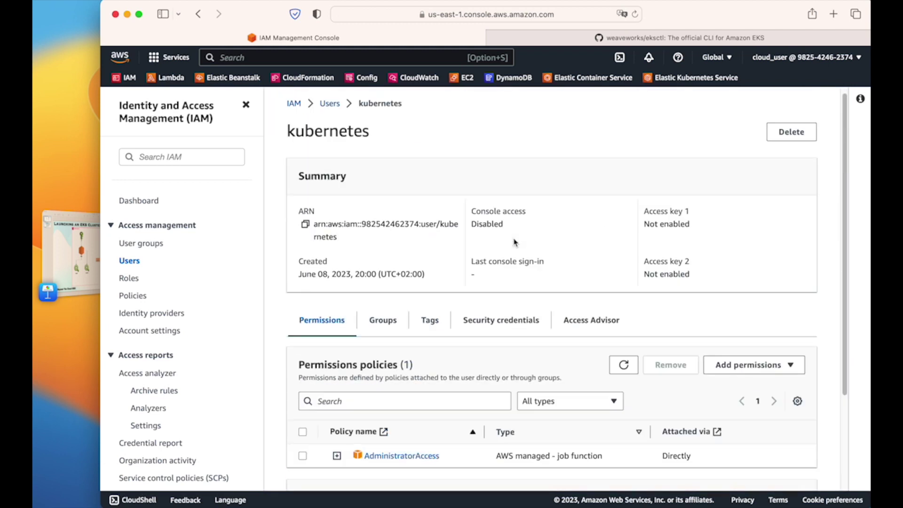
double_click(326, 134)
scroll(420, 193, "down", 3)
left_click(508, 250)
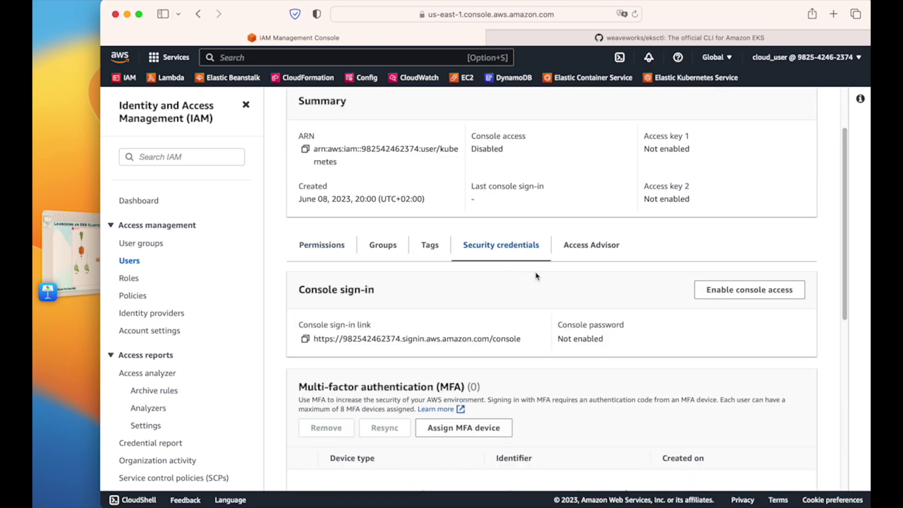
scroll(536, 275, "down", 5)
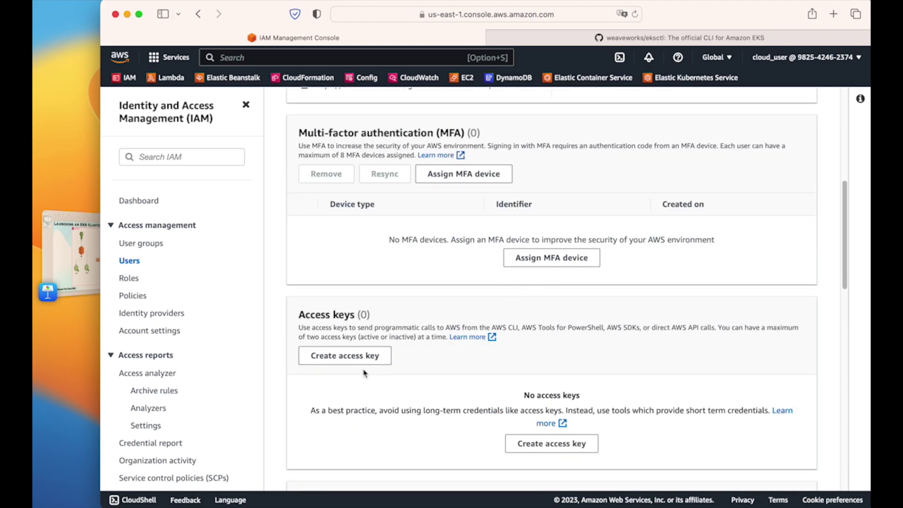
Start an access key for the Command Line Interface (CLI) use case and acknowledge the recommendation about alternatives.
left_click_drag(300, 316, 374, 317)
left_click(347, 356)
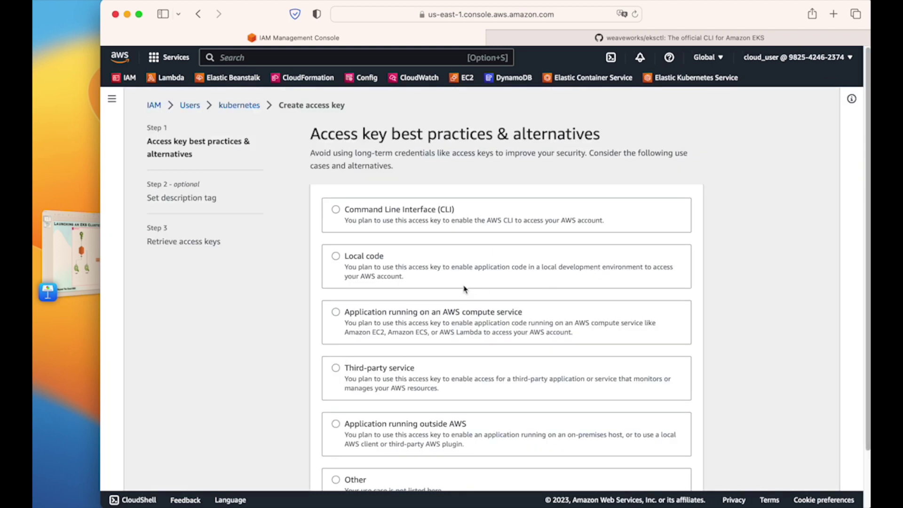
left_click(335, 209)
scroll(521, 234, "down", 5)
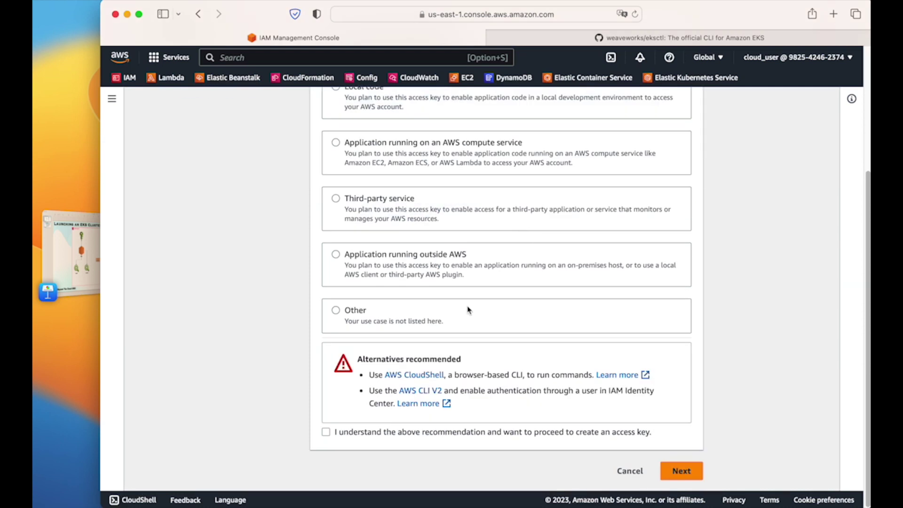
left_click(326, 433)
left_click(507, 432)
left_click_drag(506, 432, 650, 432)
left_click(513, 442)
left_click(680, 471)
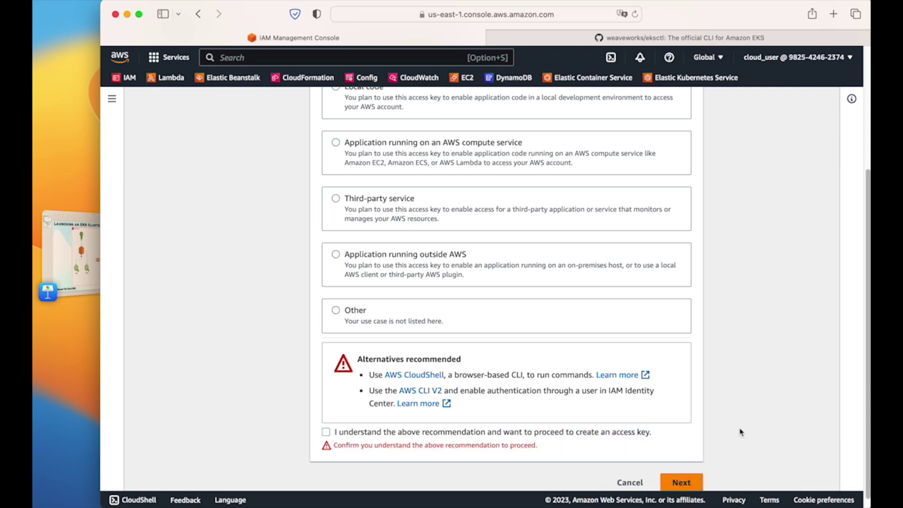
left_click(347, 433)
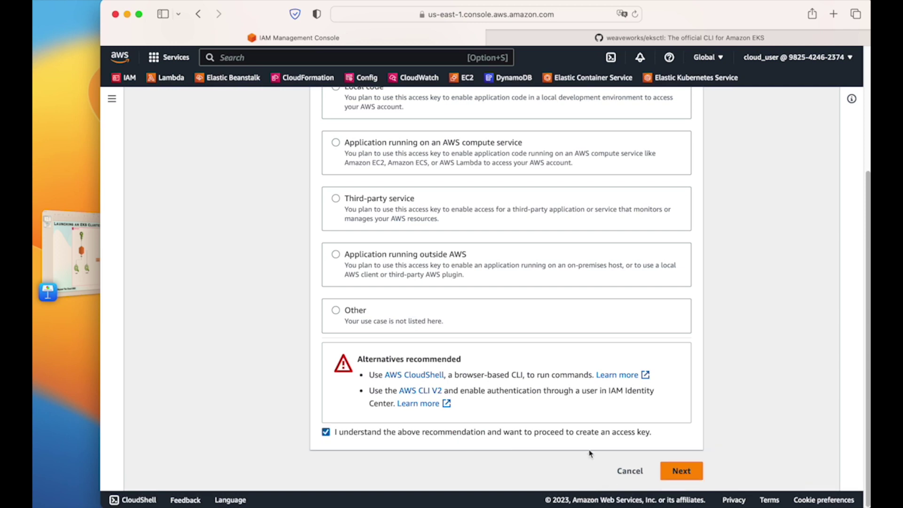
left_click(660, 472)
Create the access key with an empty description tag and copy the access key ID.
left_click(371, 230)
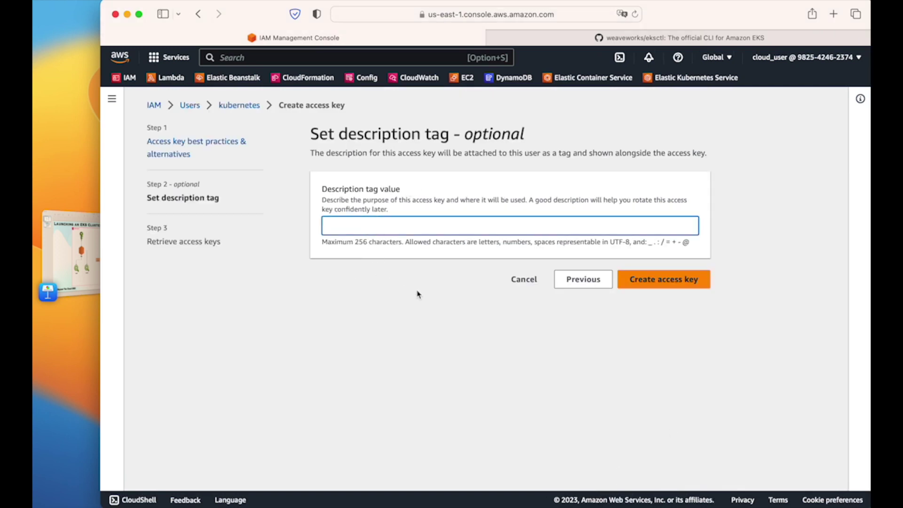
left_click(673, 278)
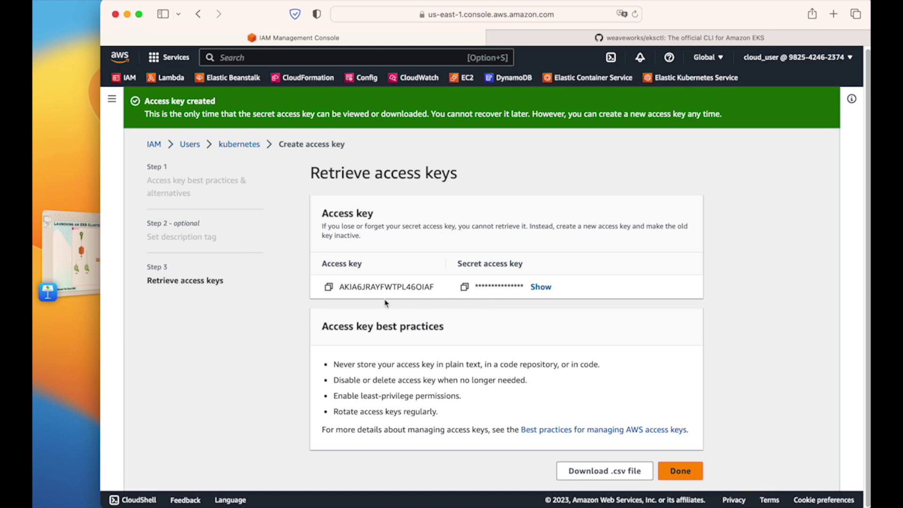
left_click(329, 287)
Open the EC2 console in a new browser tab and start launching a new instance.
left_click(451, 81, "super")
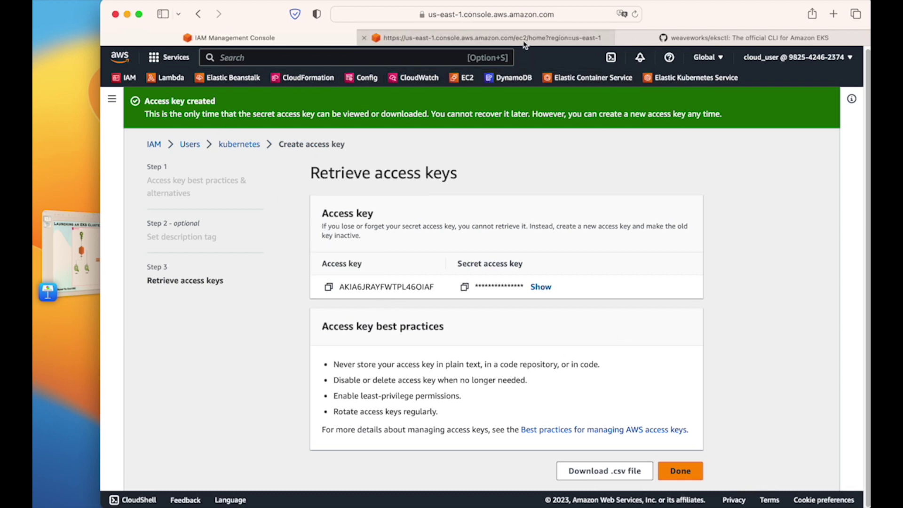
left_click(525, 41)
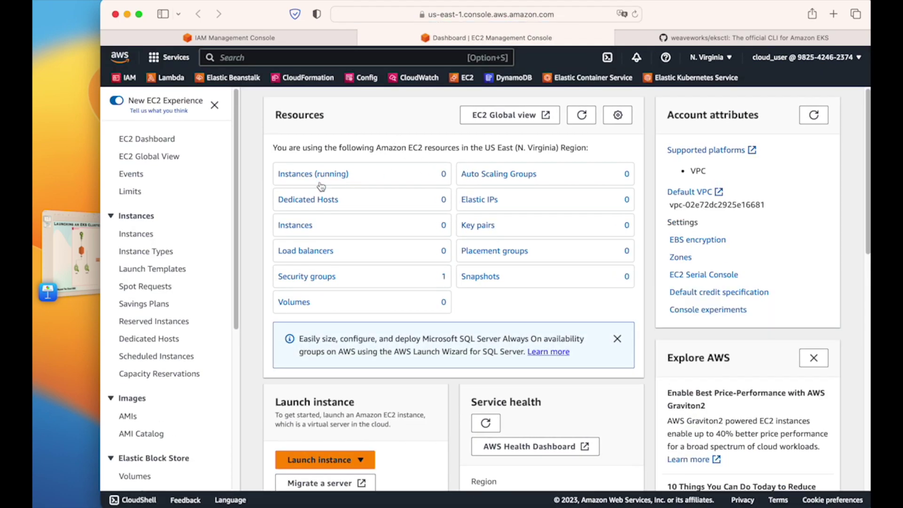
left_click(136, 235)
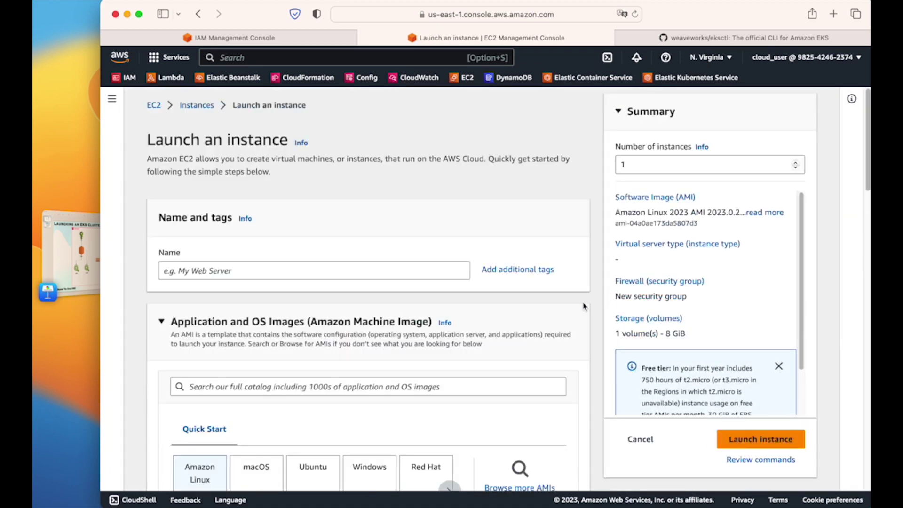
Name the instance Linux and choose the Amazon Linux 2 AMI (HVM) - Kernel 5.10, SSD Volume Type image.
left_click(240, 272)
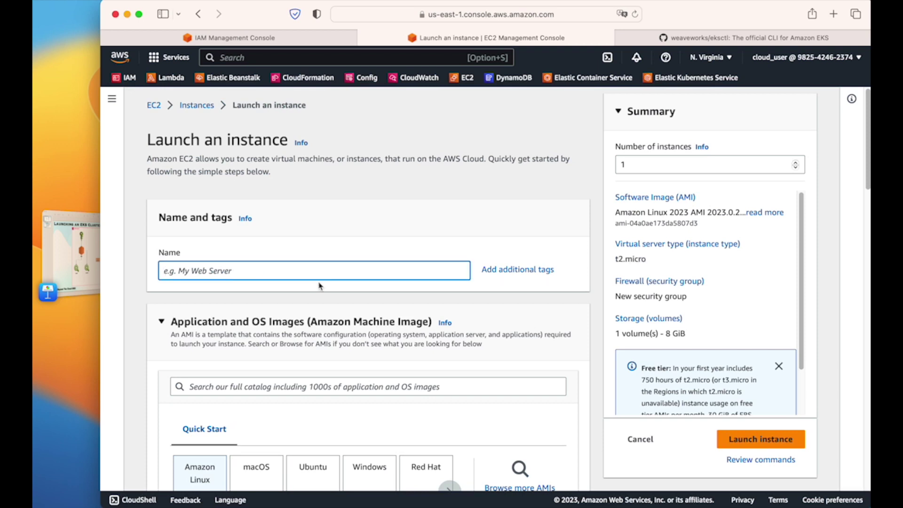
type("Linux")
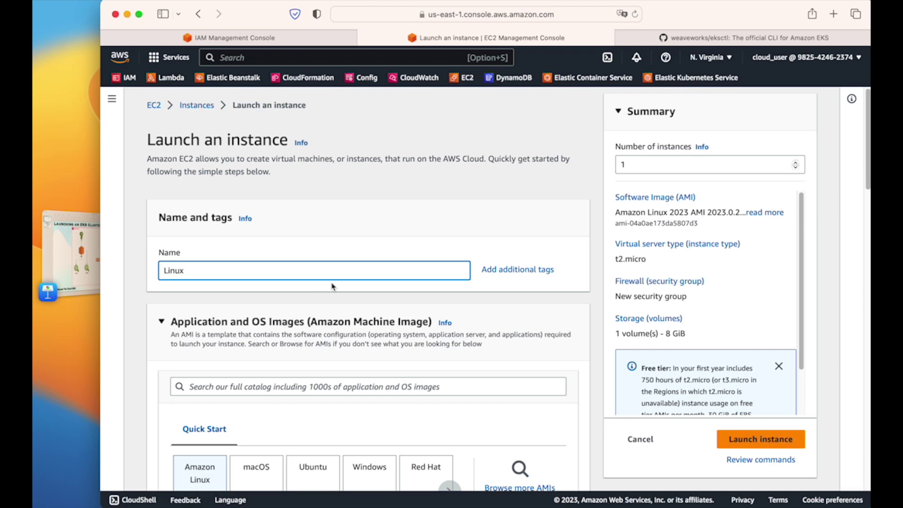
scroll(318, 285, "down", 5)
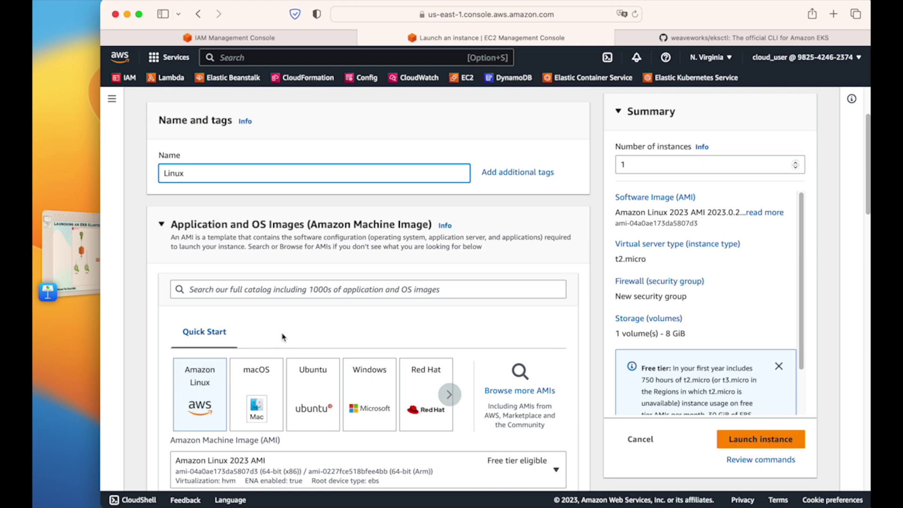
scroll(278, 337, "down", 8)
left_click(329, 318)
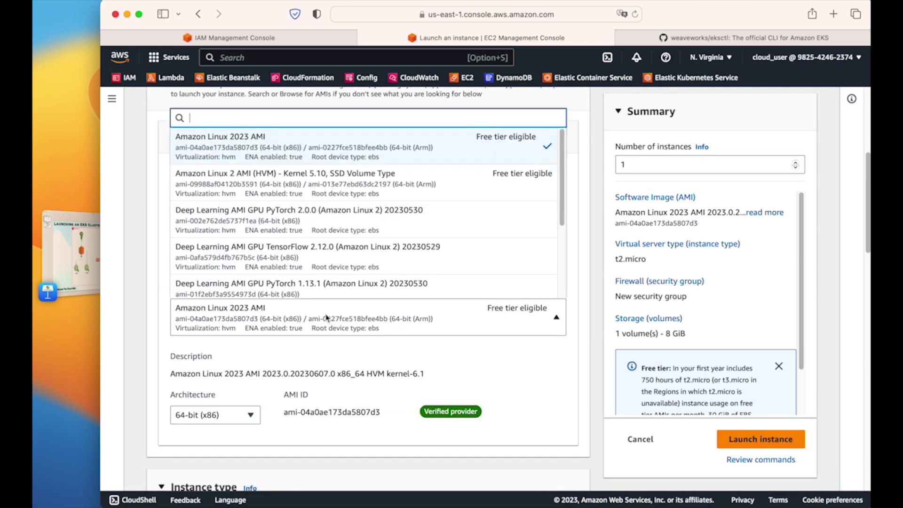
left_click(290, 173)
Choose to proceed without a key pair, keep the default network and storage settings, and launch the instance.
scroll(374, 325, "down", 20)
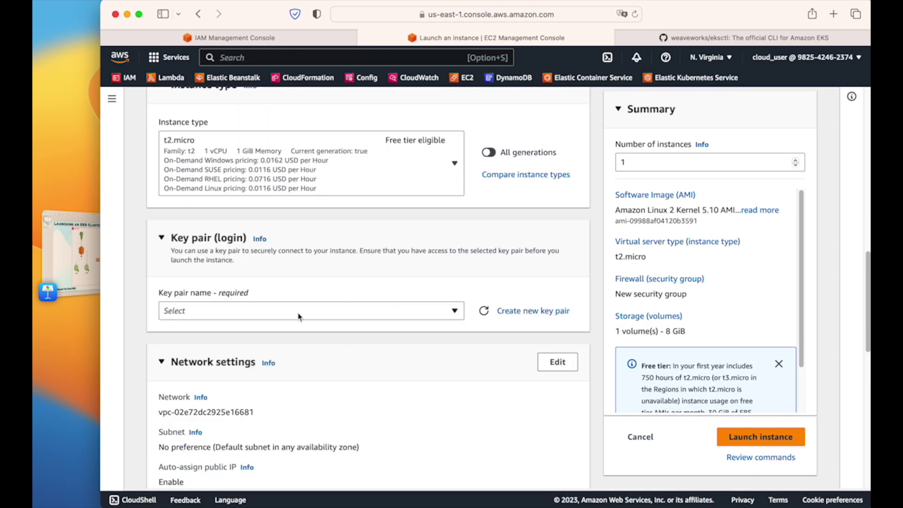
left_click(299, 317)
left_click(196, 347)
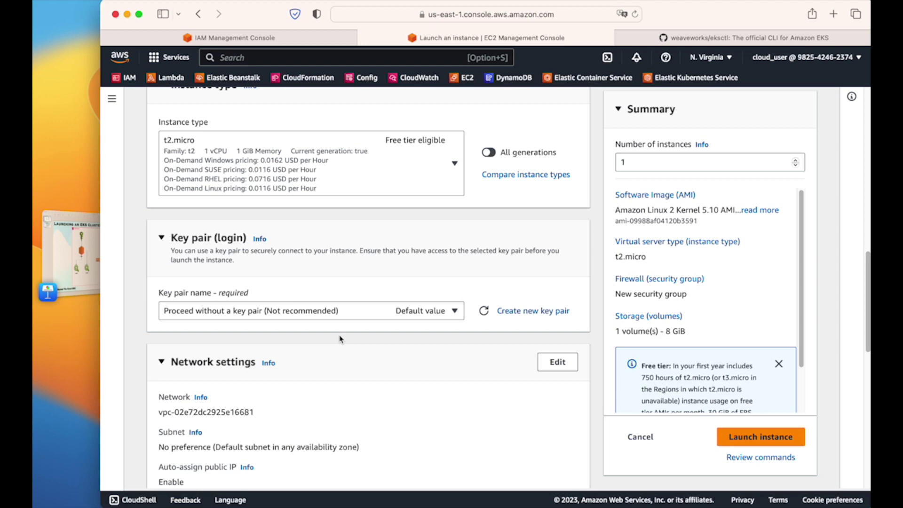
scroll(396, 344, "down", 3)
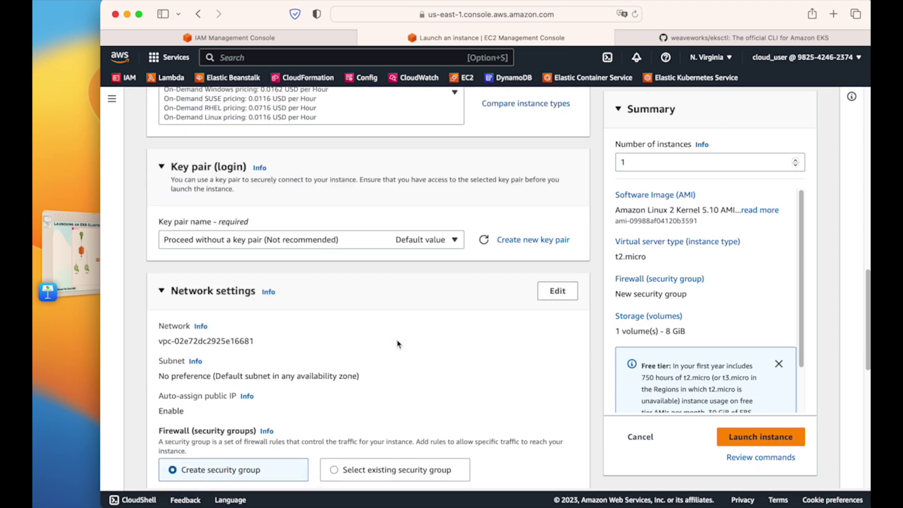
scroll(398, 344, "down", 10)
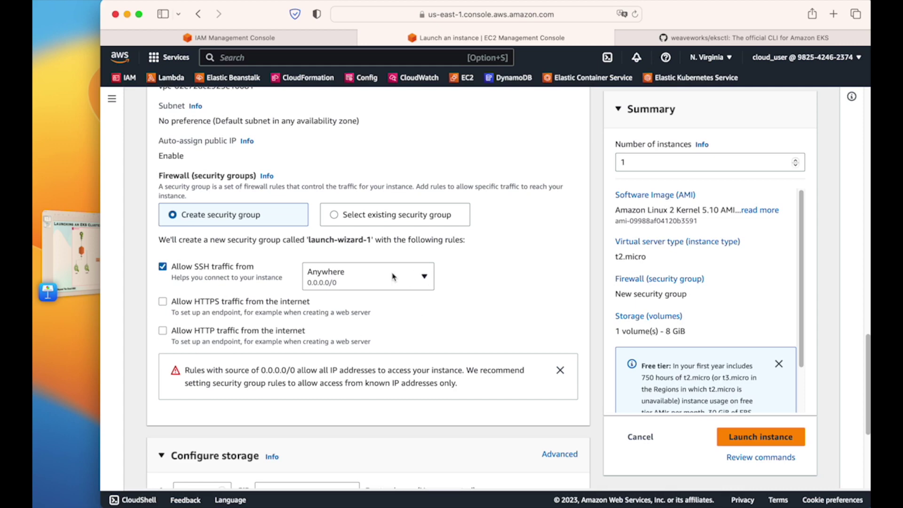
scroll(488, 319, "down", 8)
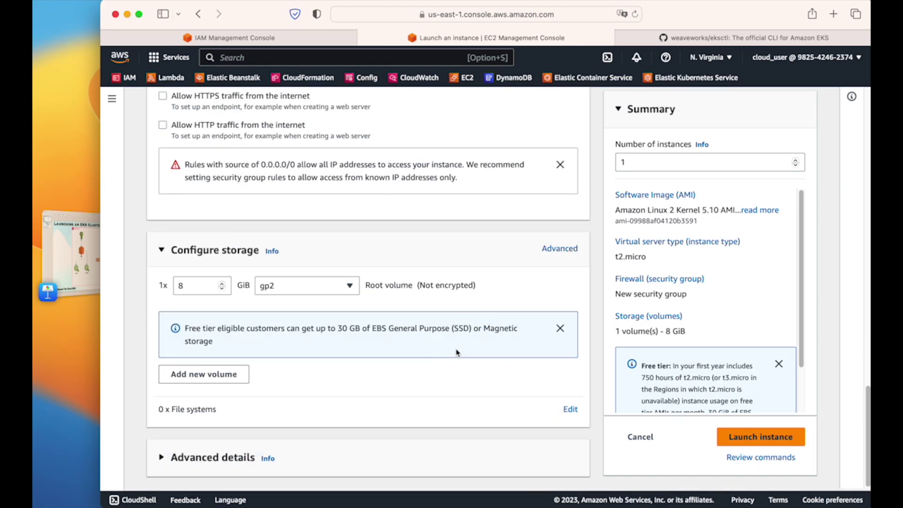
scroll(451, 353, "up", 4)
left_click(761, 438)
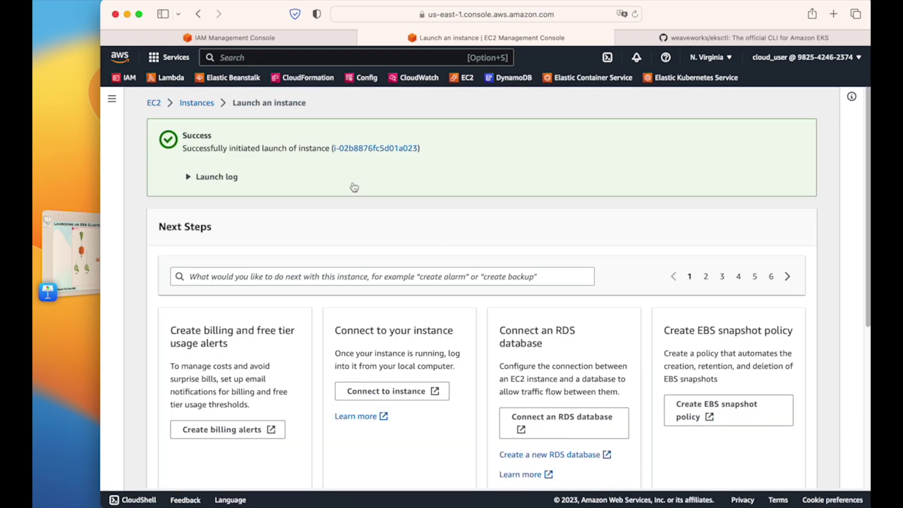
Select the Linux instance in the refreshed instances list and connect to it through EC2 Instance Connect as ec2-user.
left_click(200, 103)
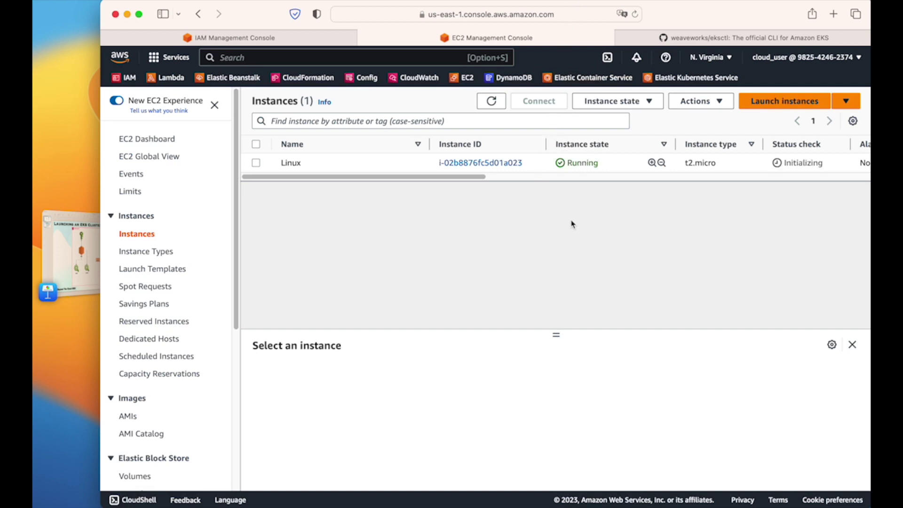
left_click(499, 101)
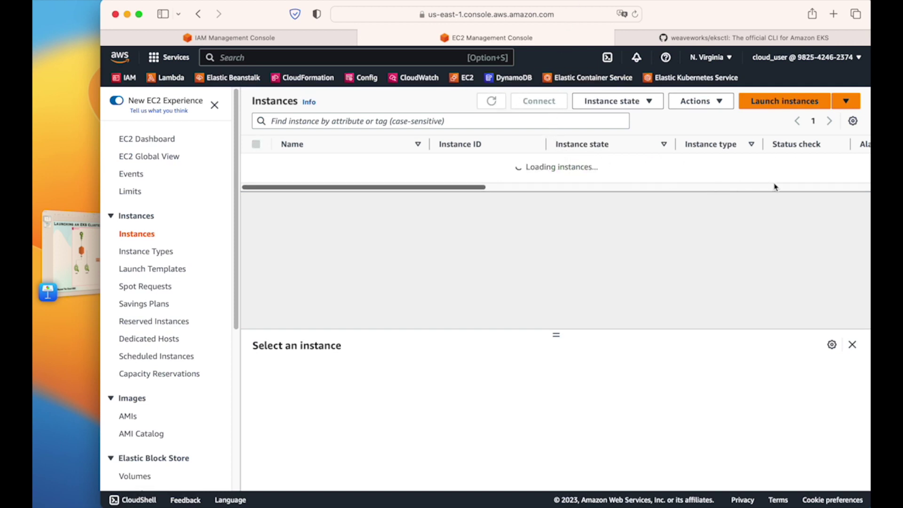
left_click(256, 162)
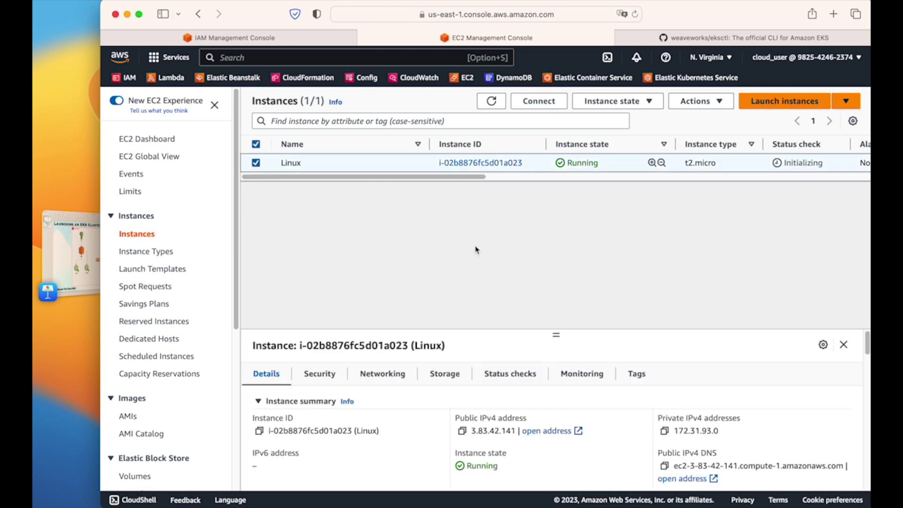
left_click_drag(554, 339, 567, 179)
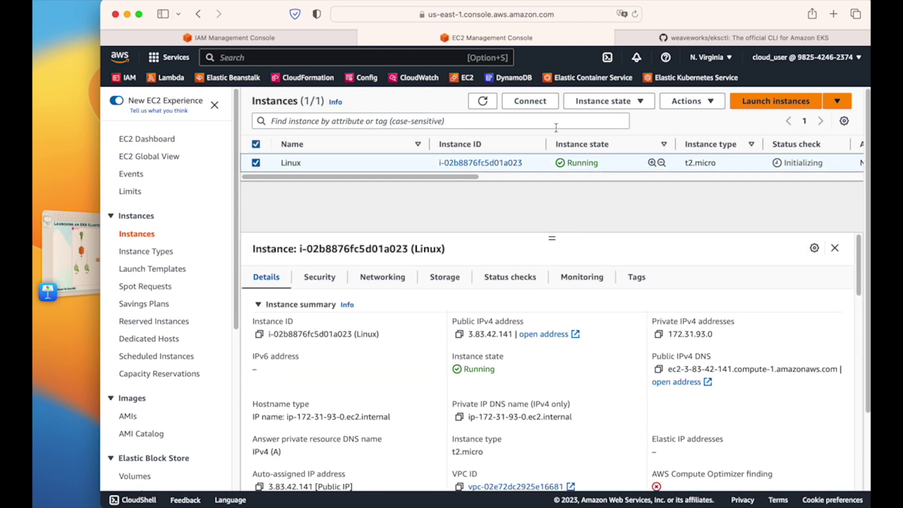
left_click(541, 103)
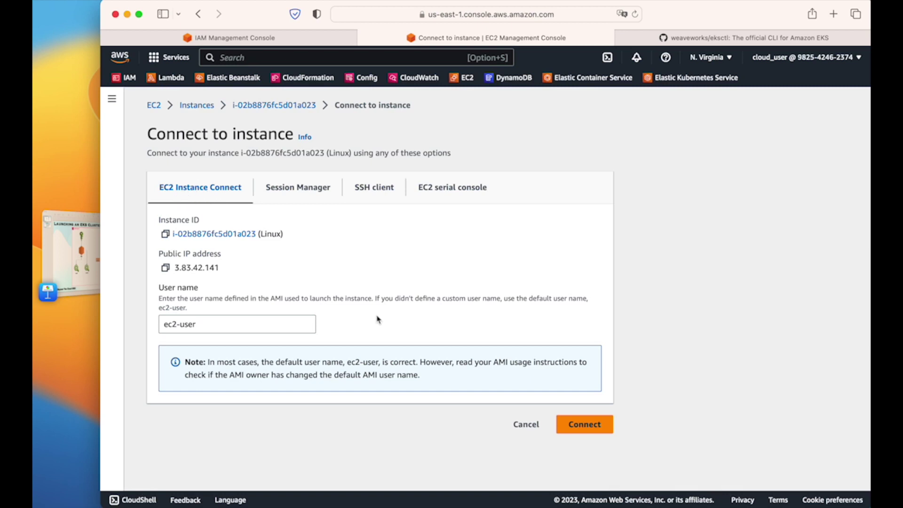
left_click(585, 425)
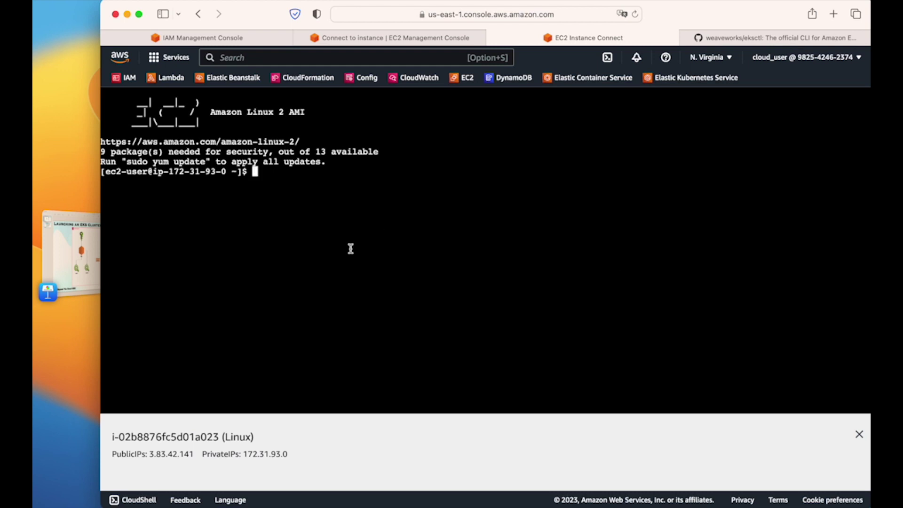
Check which AWS CLI version is installed on the Linux instance with aws --version.
left_click_drag(129, 454, 308, 455)
left_click(365, 215)
type("aws --version")
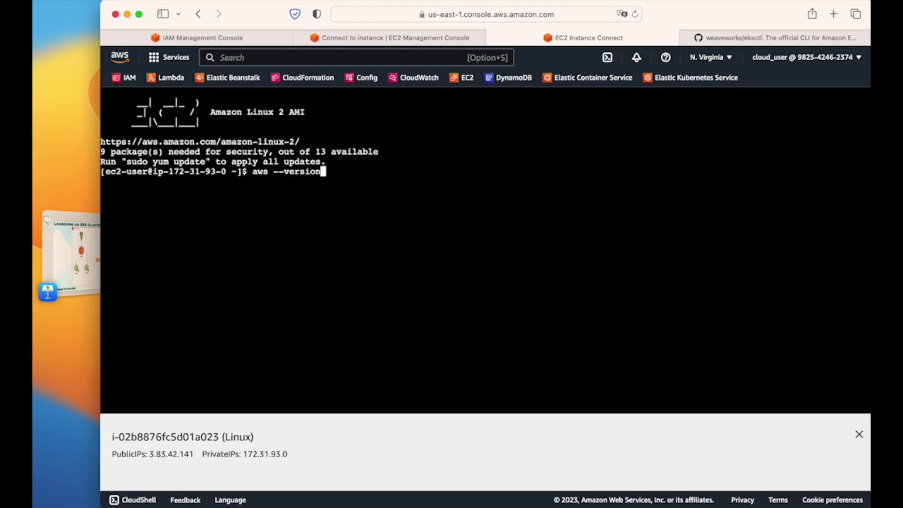
key("Return")
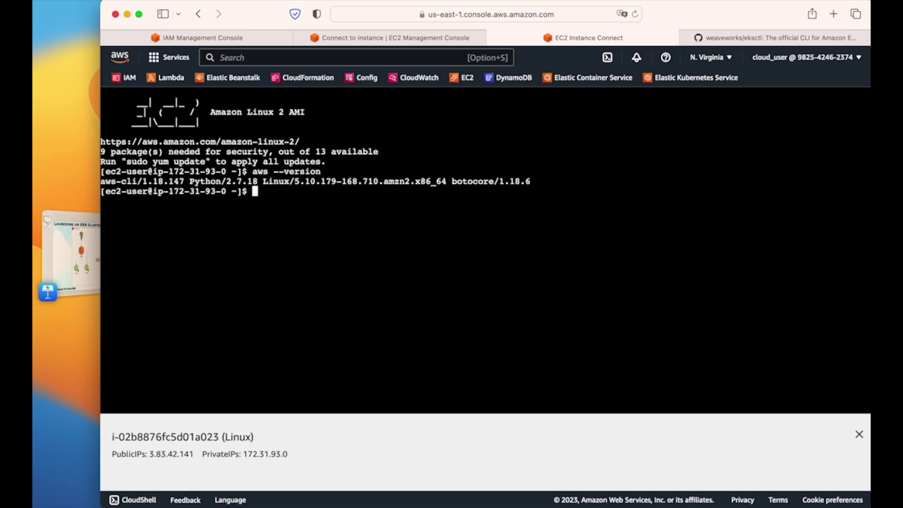
left_click_drag(141, 182, 183, 182)
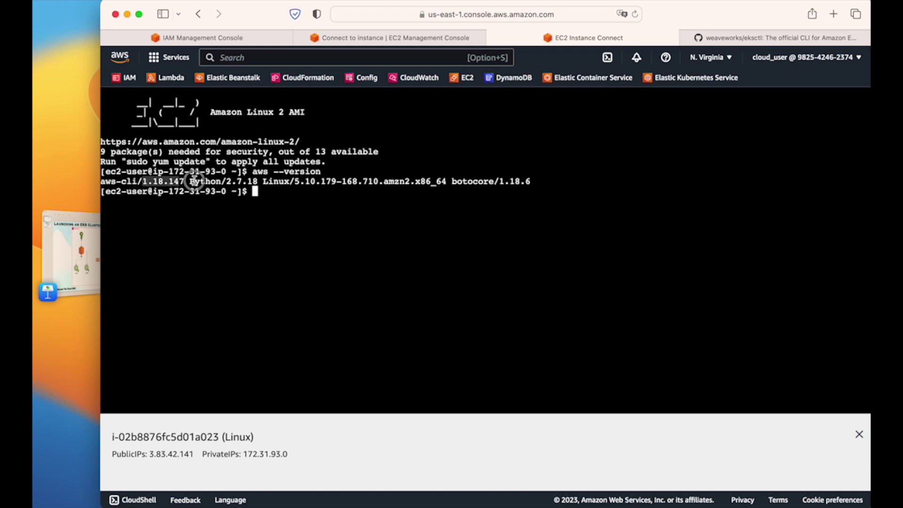
left_click(240, 223)
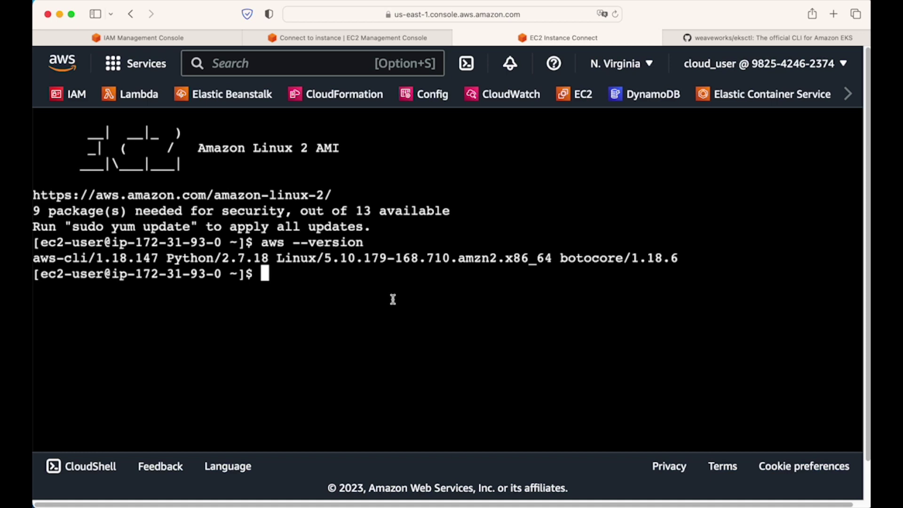
type("curl \"https://awscli.amazonaws.com/awscli-exe-linux-x86_64.zip\" -o \"awscliv2.zip\"")
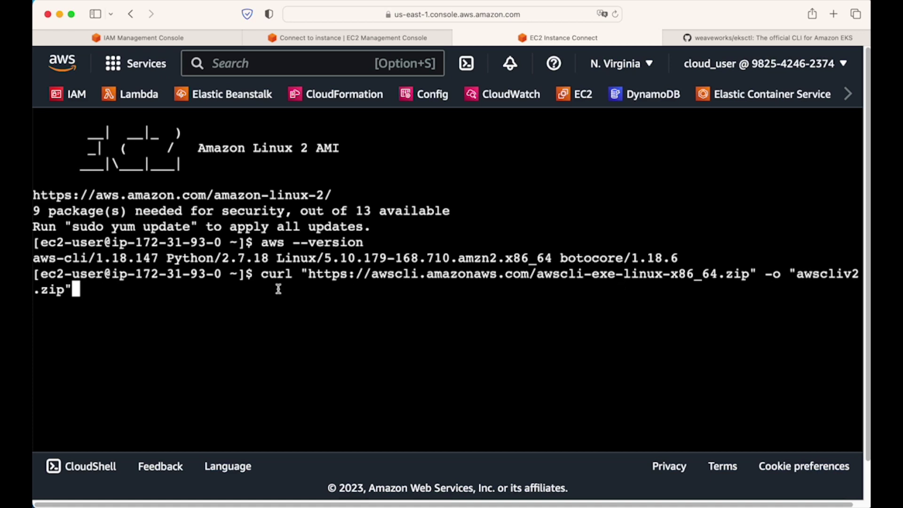
key("Return")
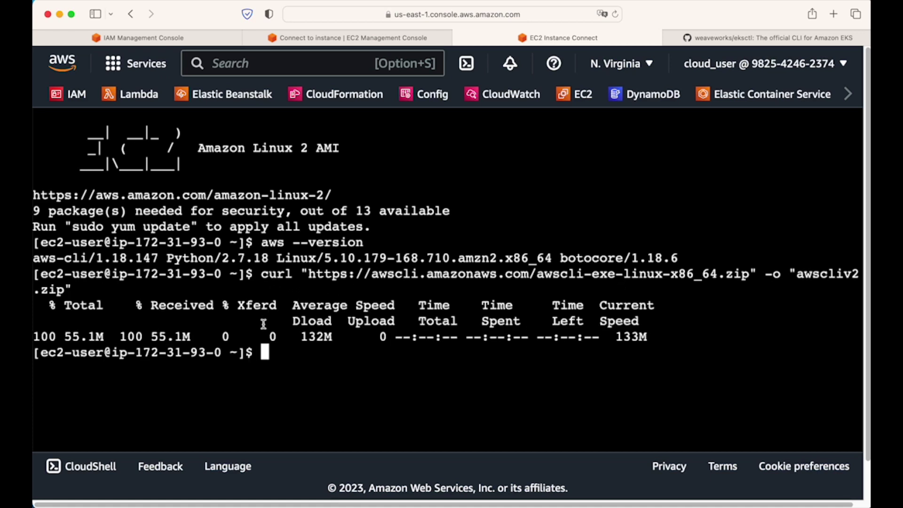
type("ls")
key("Return")
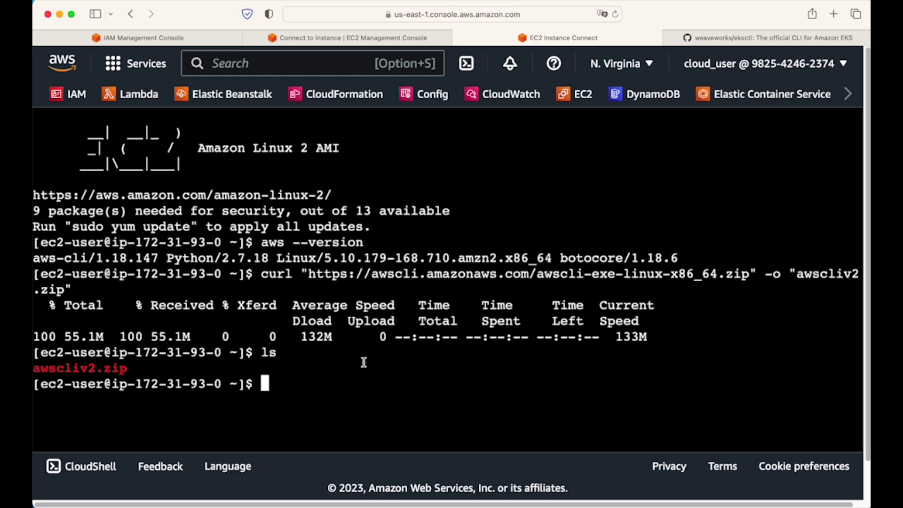
type("clear")
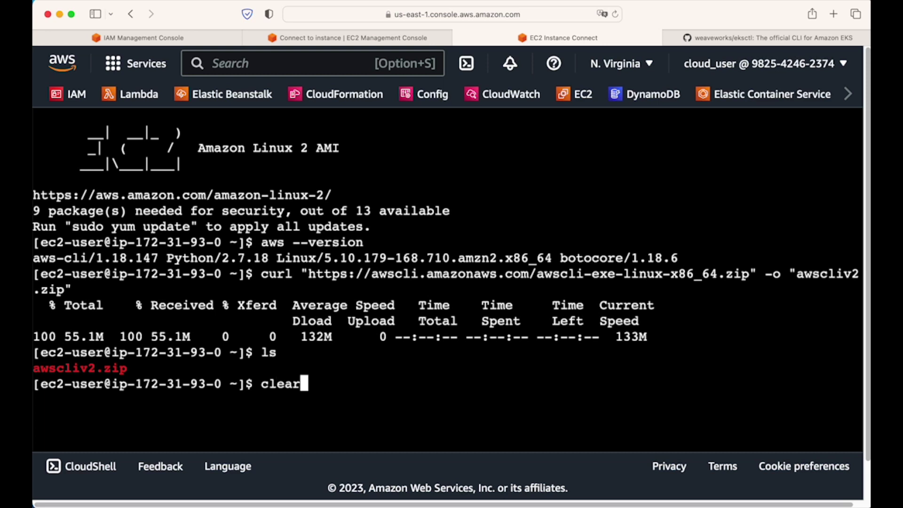
key("Return")
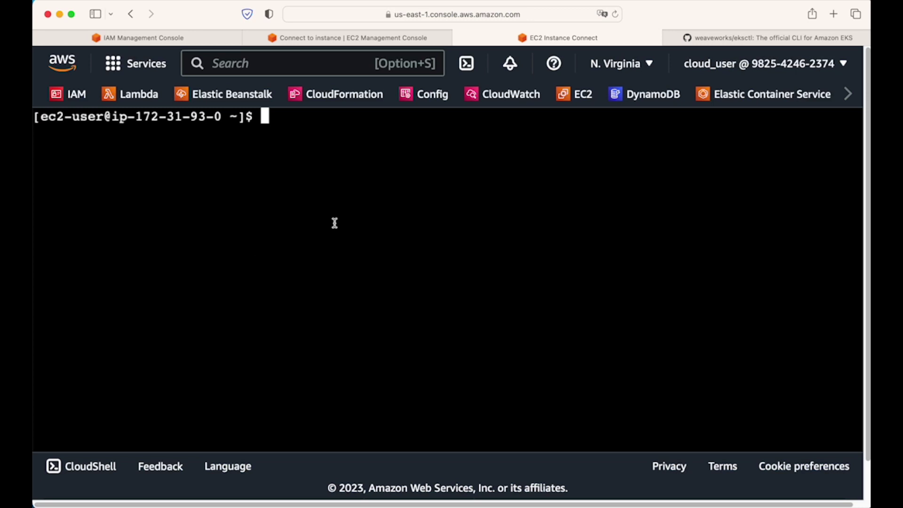
Unzip awscliv2.zip in the home directory and clear the terminal.
type("unzip ")
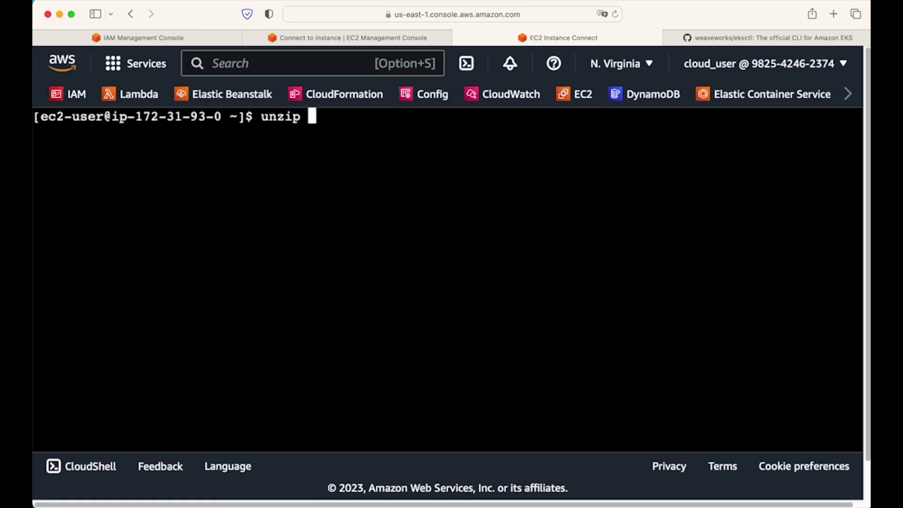
type("awscl")
key("Tab")
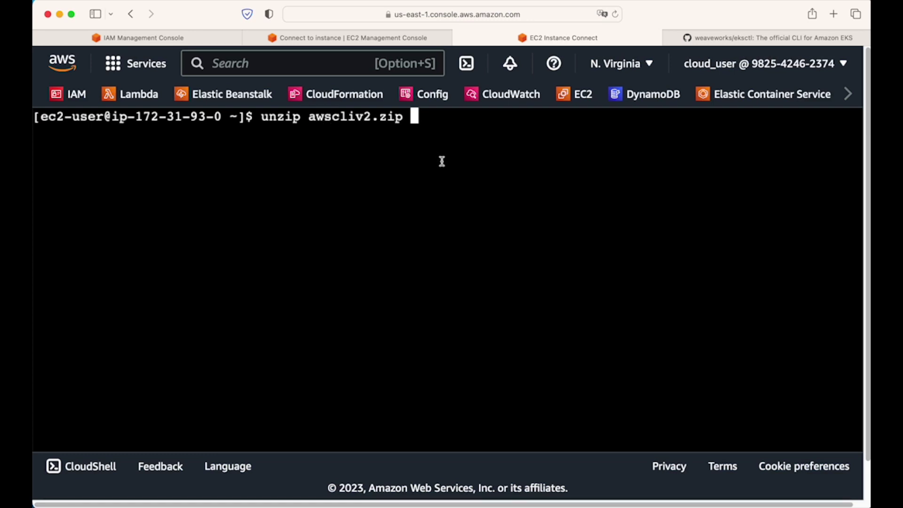
key("Return")
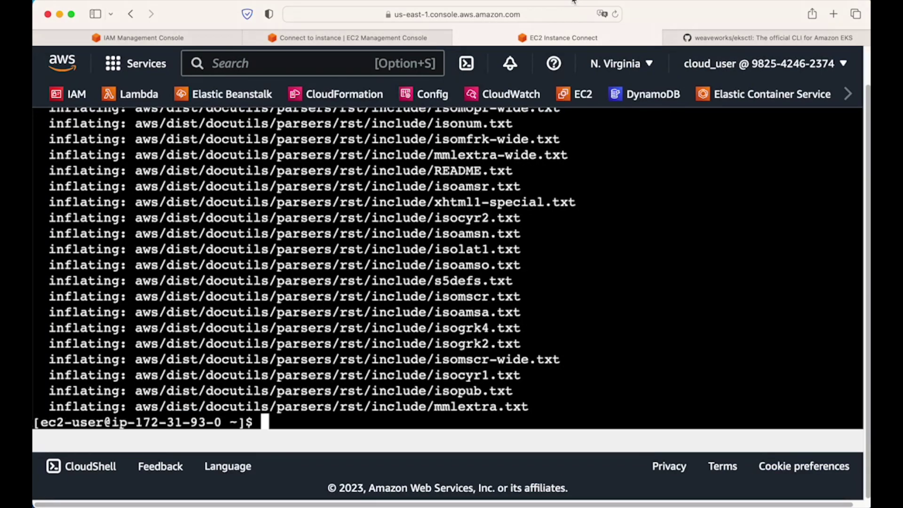
type("clear")
key("Return")
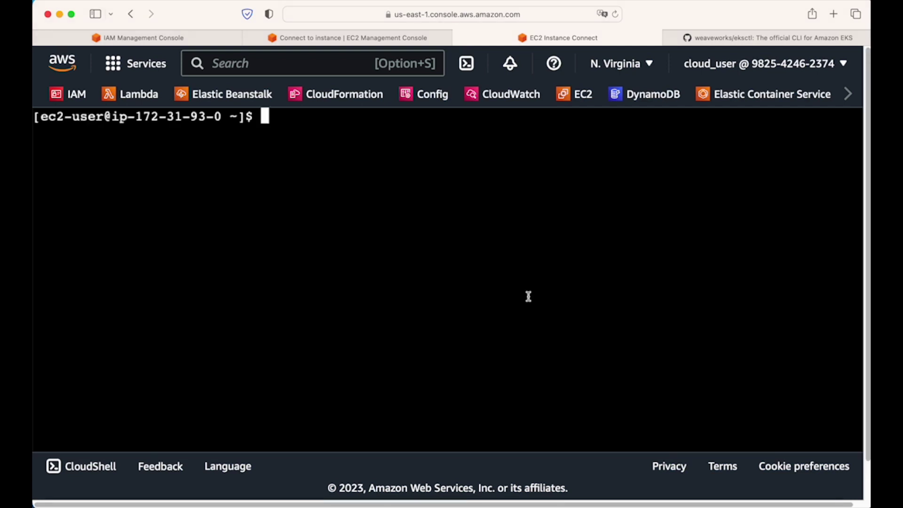
Locate the aws binary, then update the AWS CLI with sudo ./aws/install, using bin-dir /usr/bin and install-dir /usr/bin/aws-cli.
type("which aws")
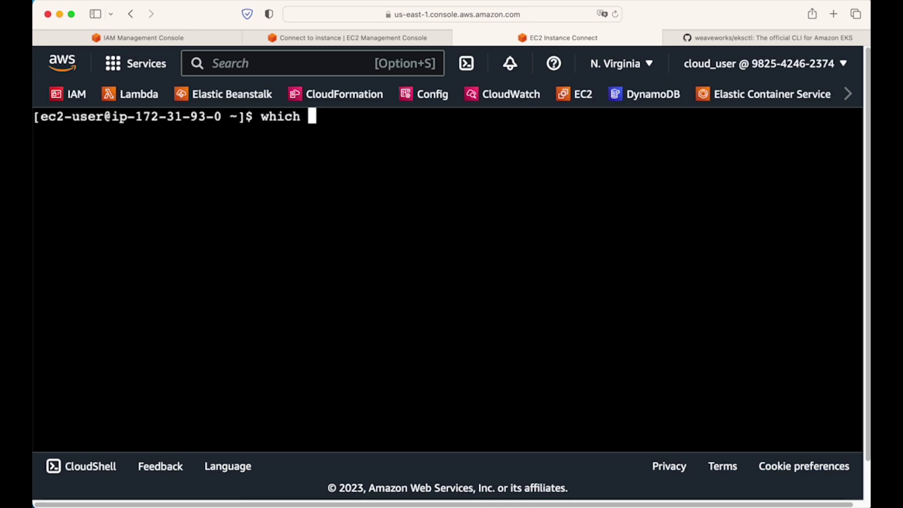
key("Return")
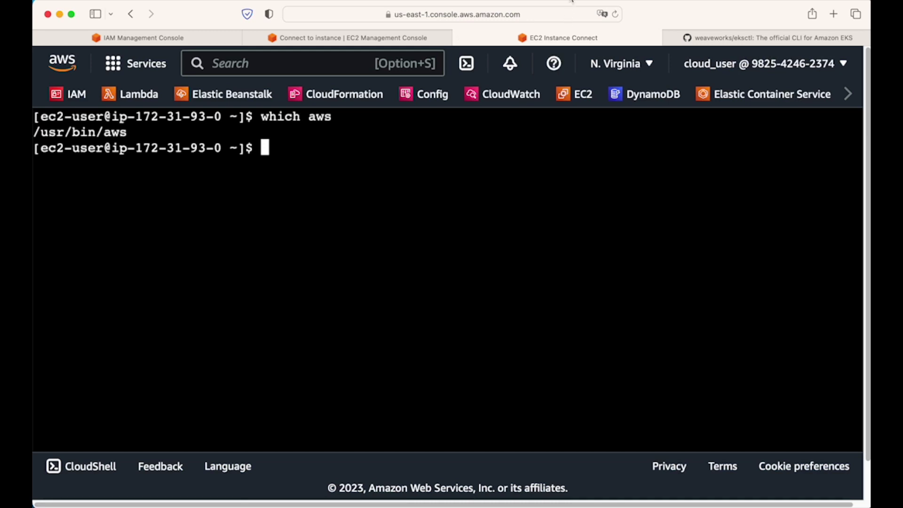
type("sudo ./aws/install --bin-dir /usr/bin --install-dir /usr/bin/aws-cli --update")
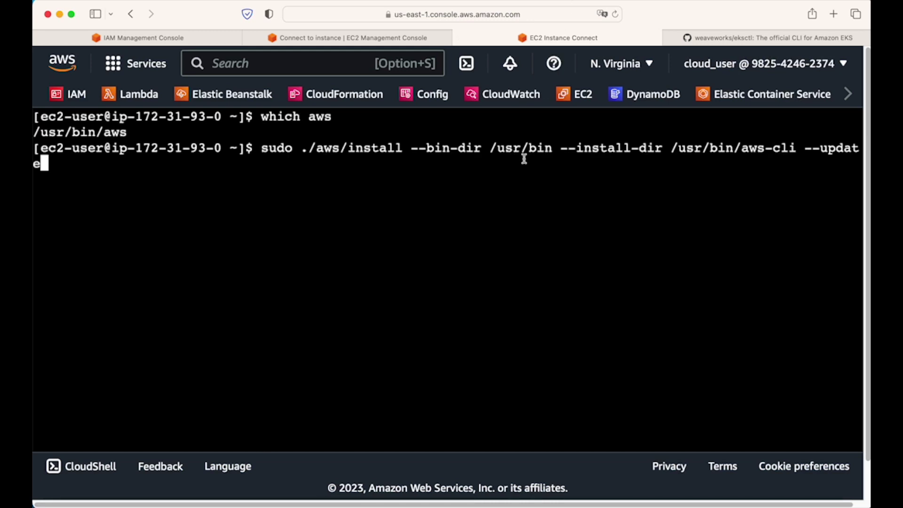
key("Return")
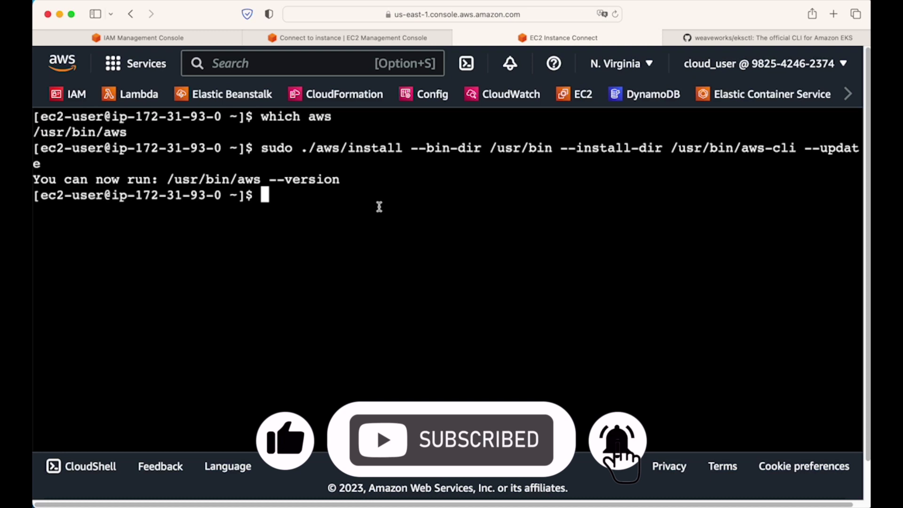
Verify the updated AWS CLI's version and clear the terminal.
type("aws -")
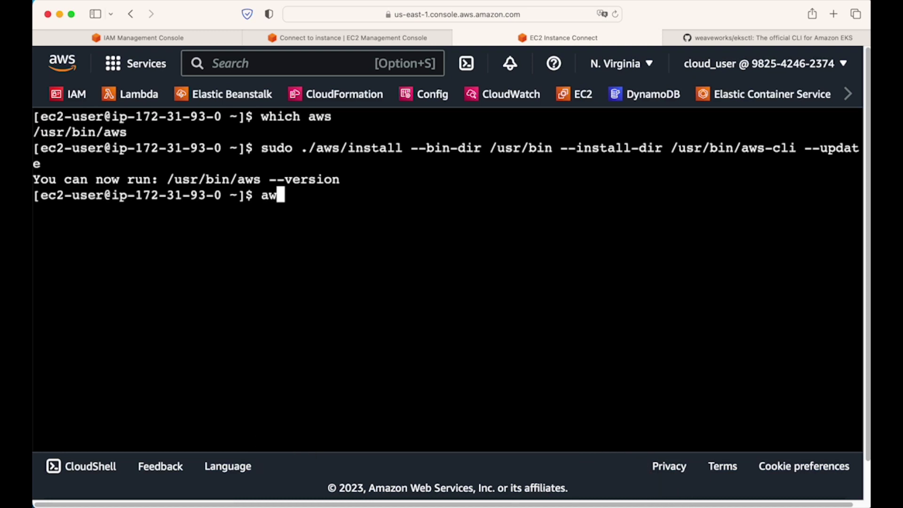
type("-version")
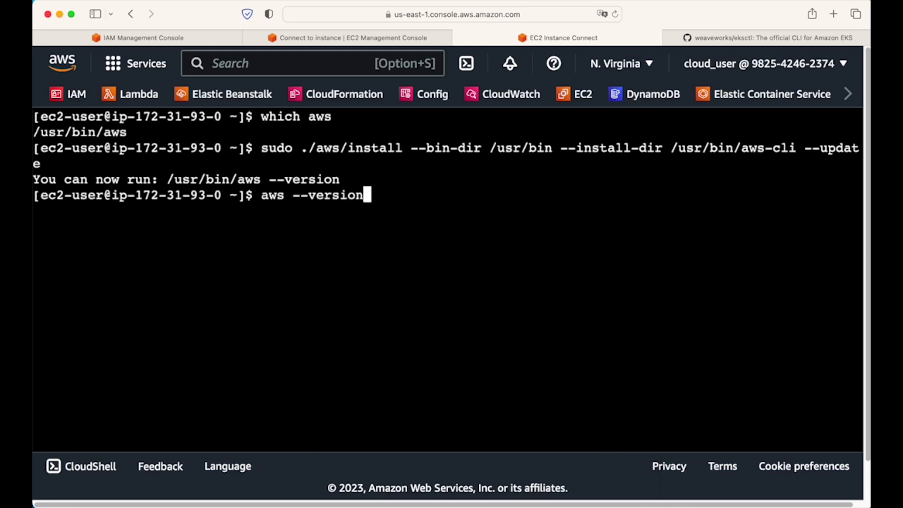
key("Return")
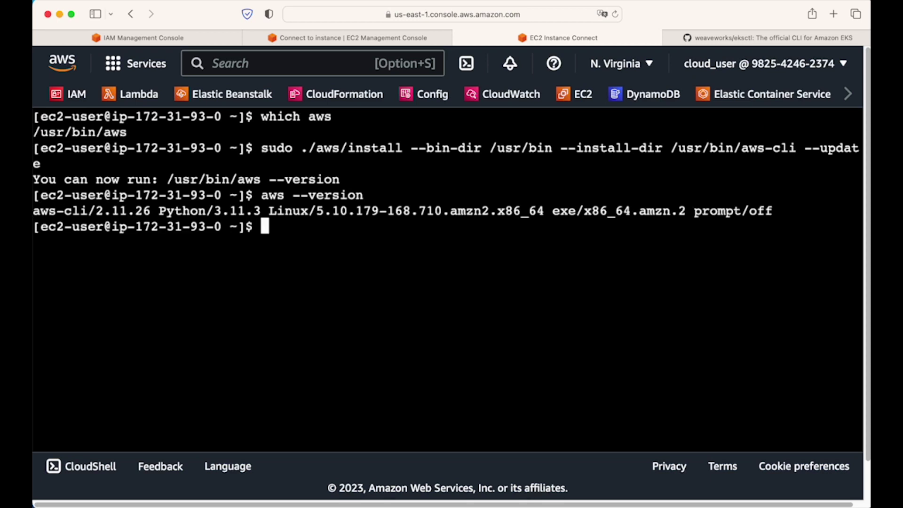
left_click_drag(35, 210, 143, 212)
left_click(326, 241)
type("clear")
key("Return")
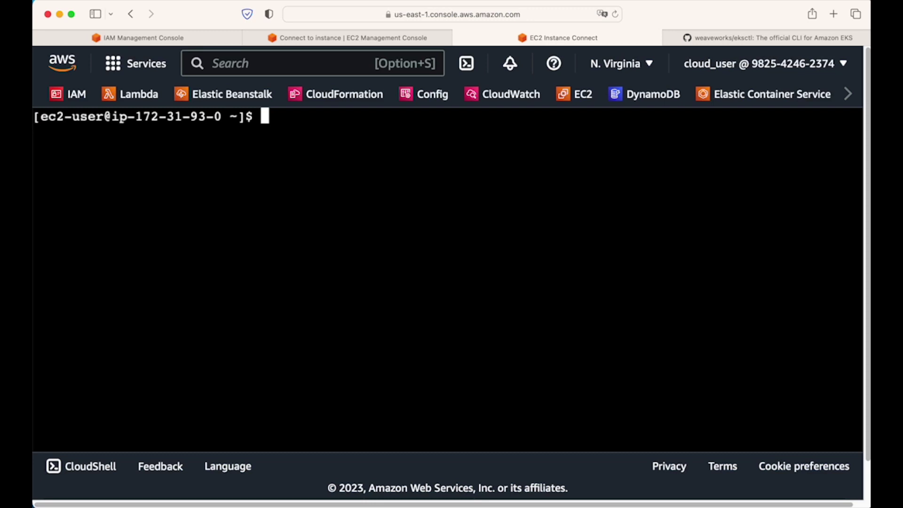
Run aws configure and enter the AWS access key ID copied from the kubernetes user's access key page in IAM.
type("aws configure")
key("Return")
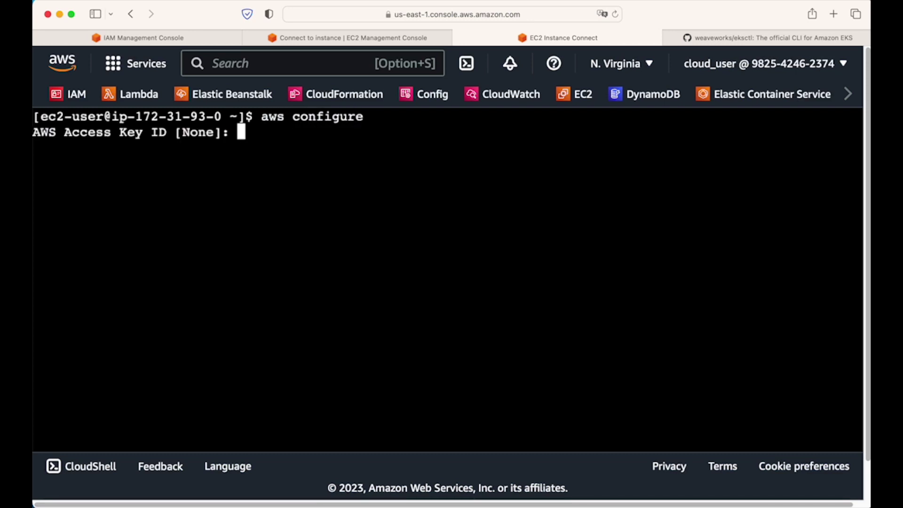
left_click(162, 39)
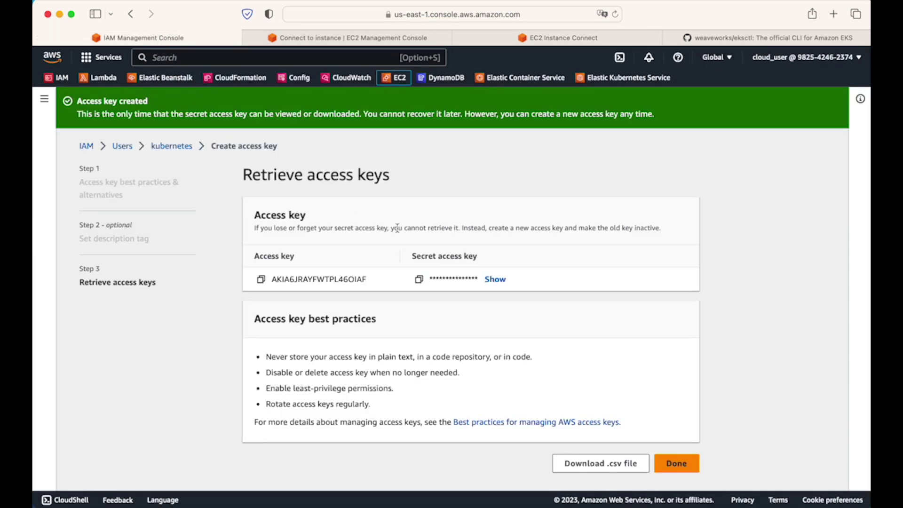
left_click(261, 280)
left_click(566, 38)
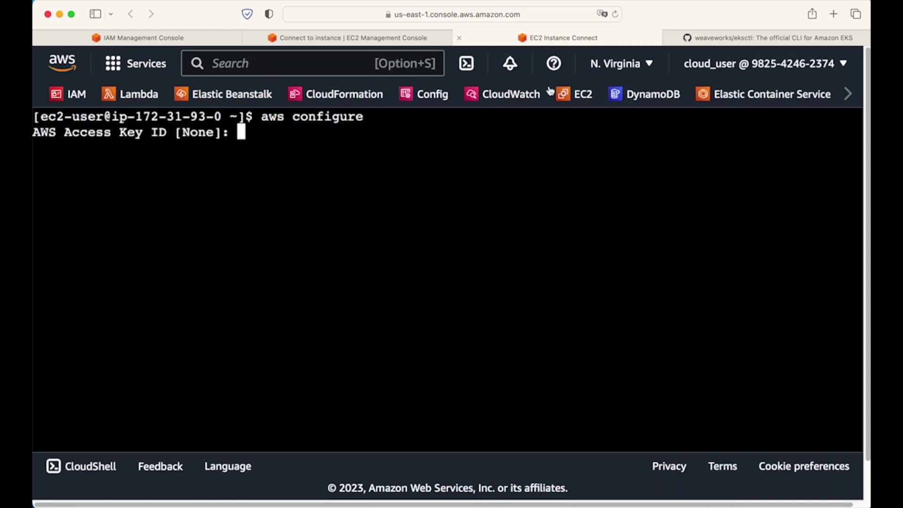
key("super+v")
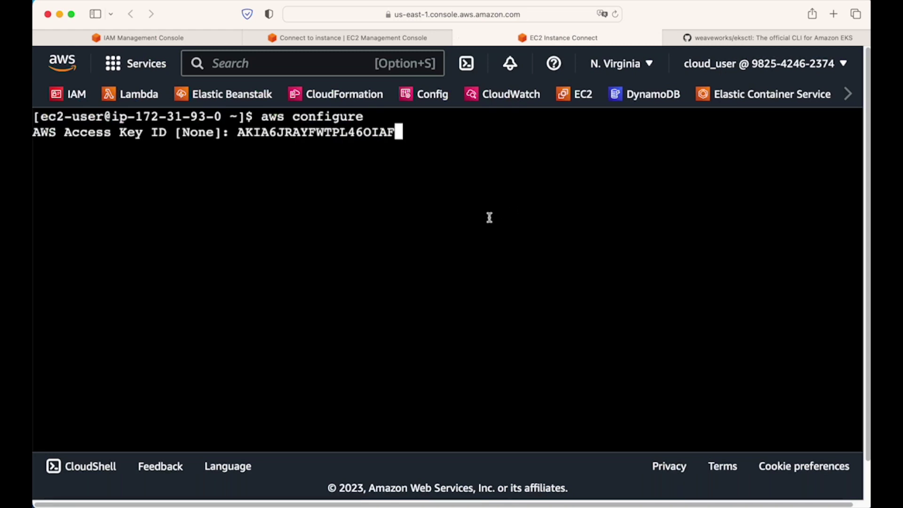
key("Return")
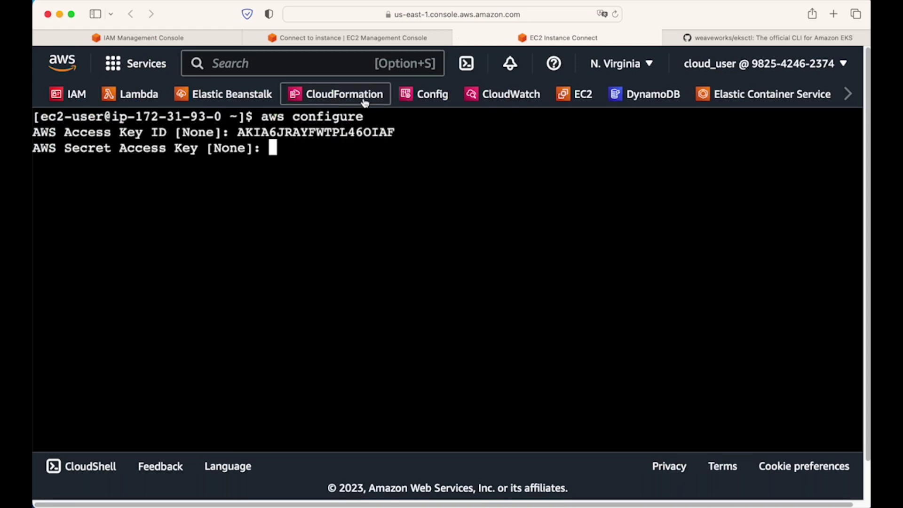
Copy the kubernetes user's secret access key from IAM and enter it as the AWS secret access key in the terminal.
left_click(124, 38)
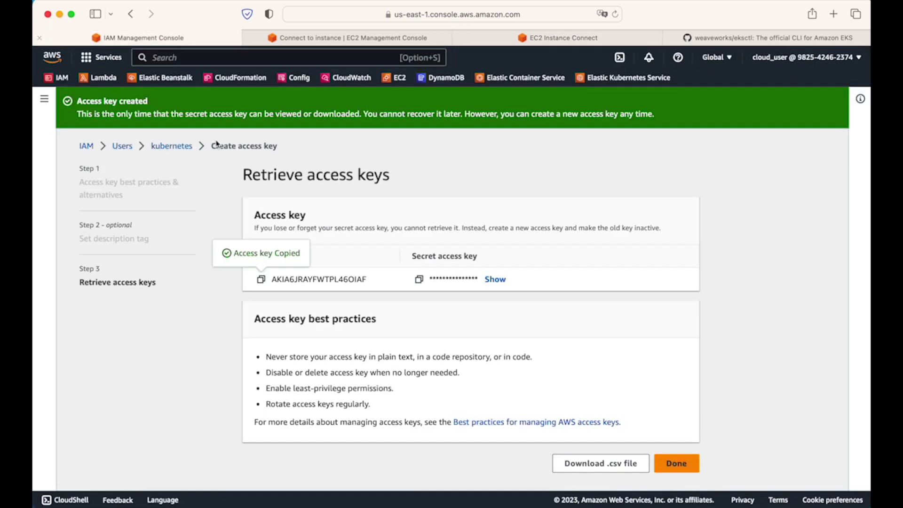
left_click(420, 279)
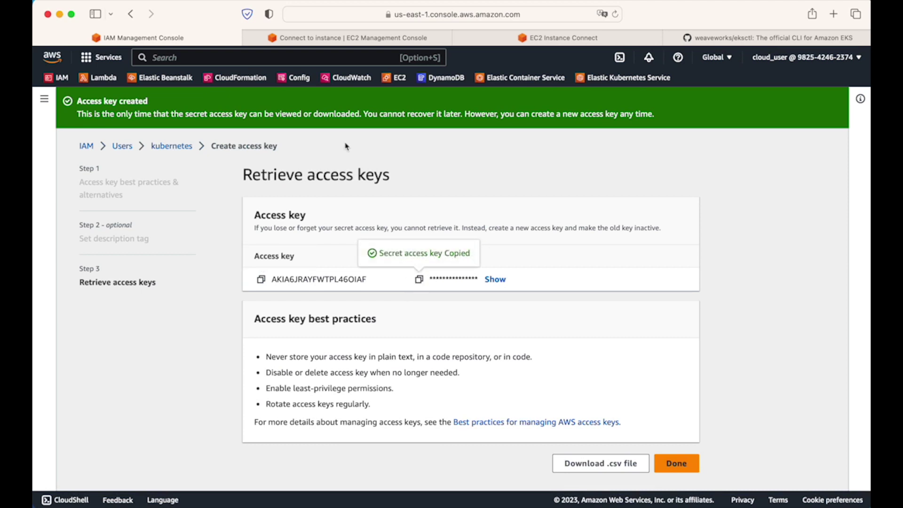
left_click(580, 38)
key("super+v")
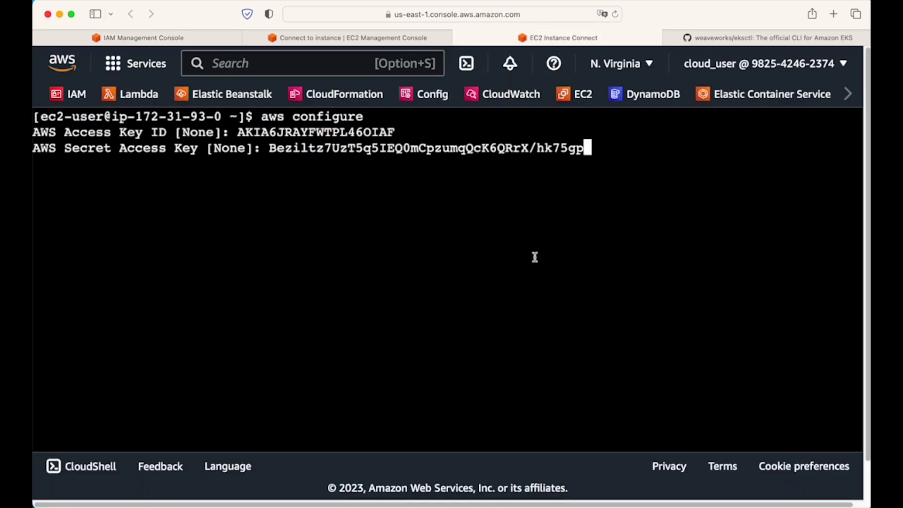
key("Return")
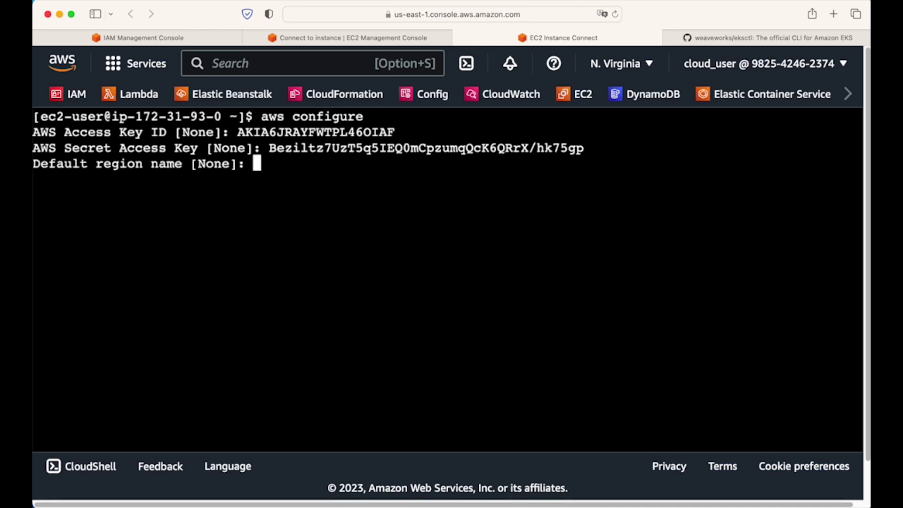
Set the AWS CLI's default region to us-east-1 and its default output format to json.
type("us-east-1")
key("Return")
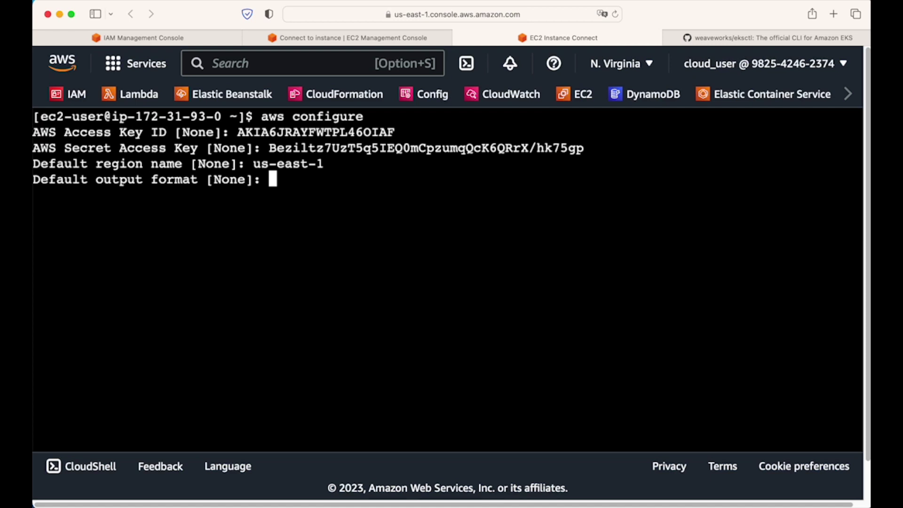
type("json")
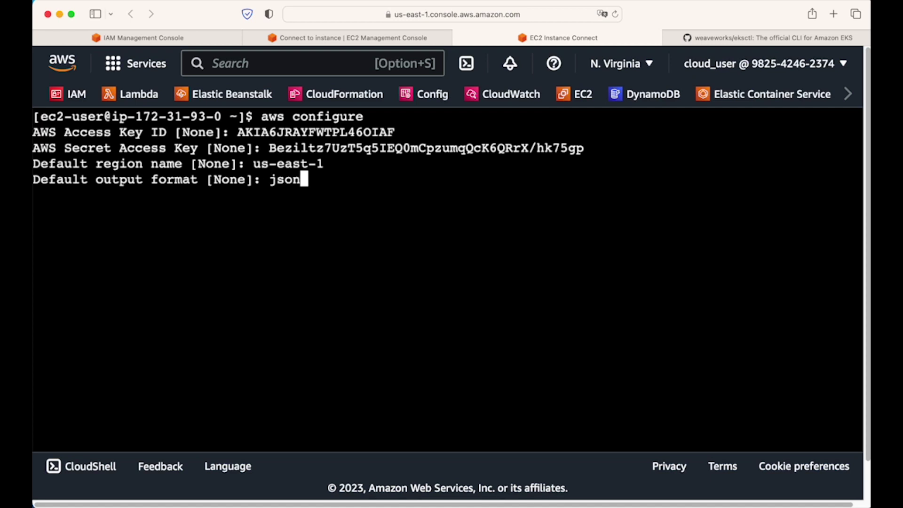
key("Return")
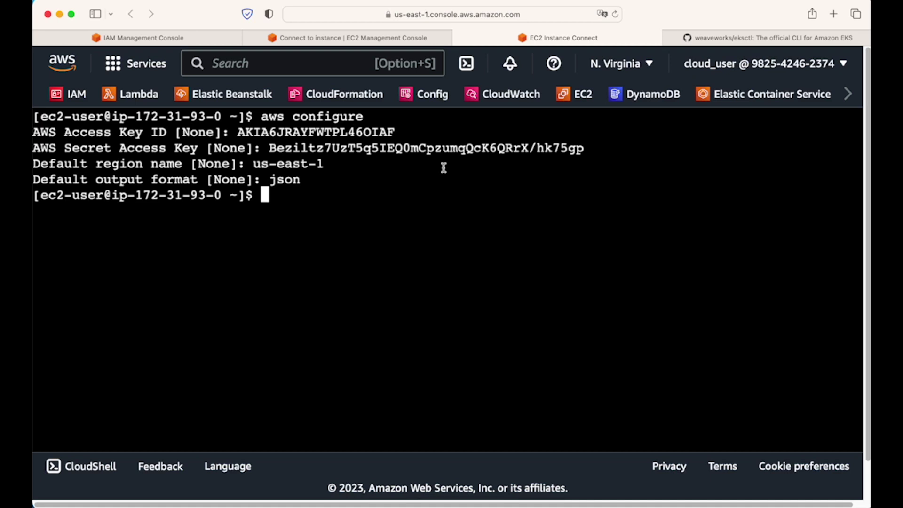
type("curl")
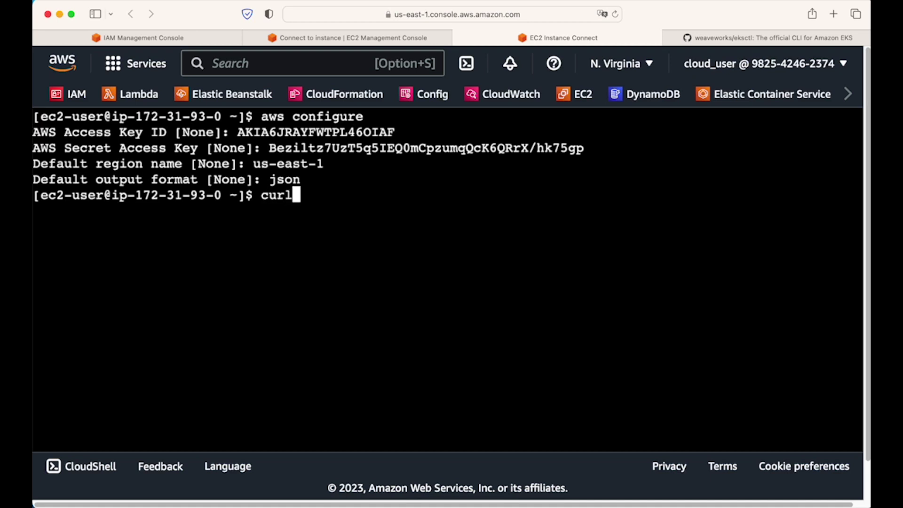
type(" -o kubectl https://amazon-eks.s3.us-west-2.amazonaws.com/1.16.8/2020-04-16/bin/linux/amd64/kubectl")
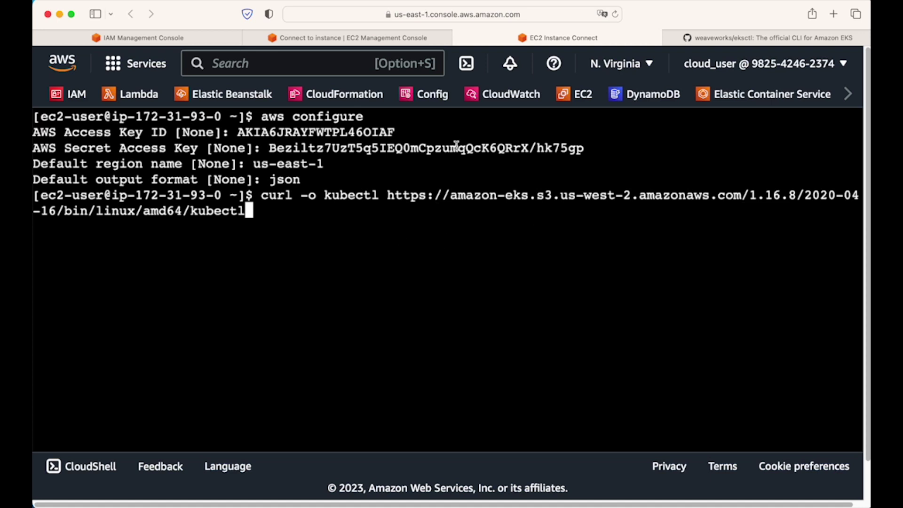
key("Return")
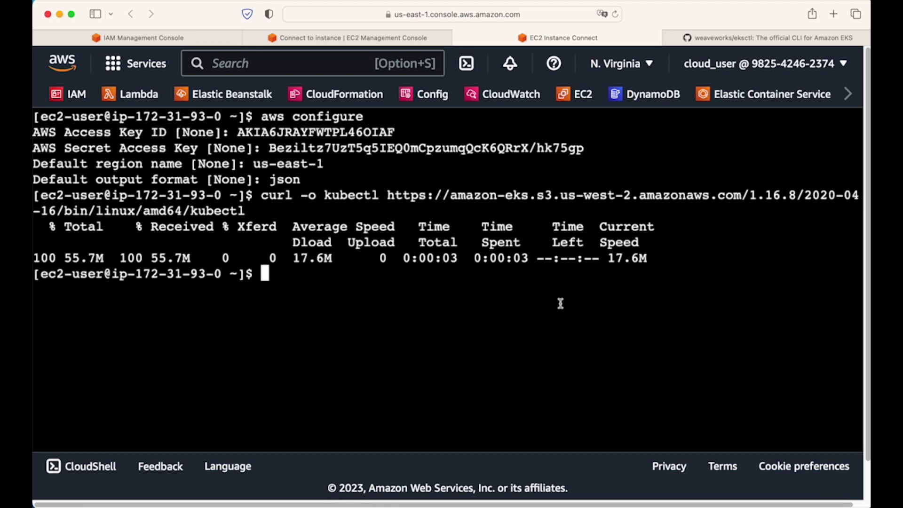
type("ls")
key("Return")
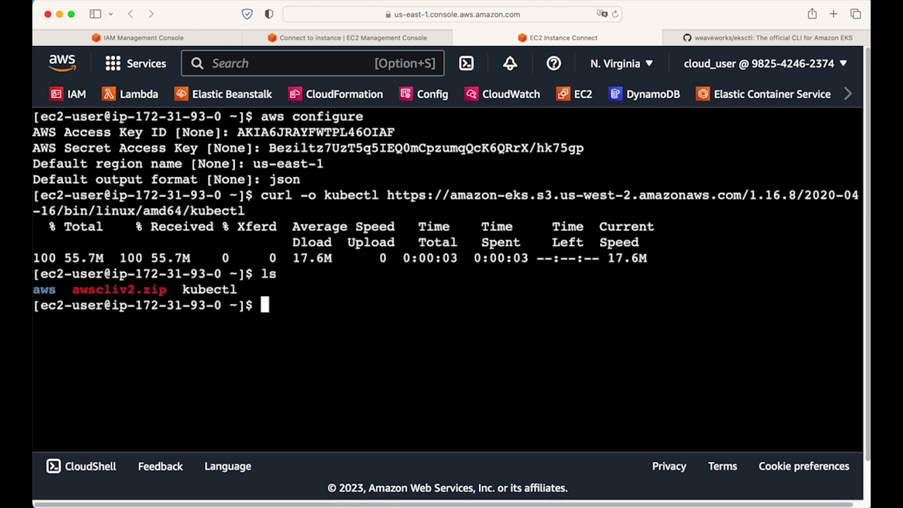
double_click(212, 289)
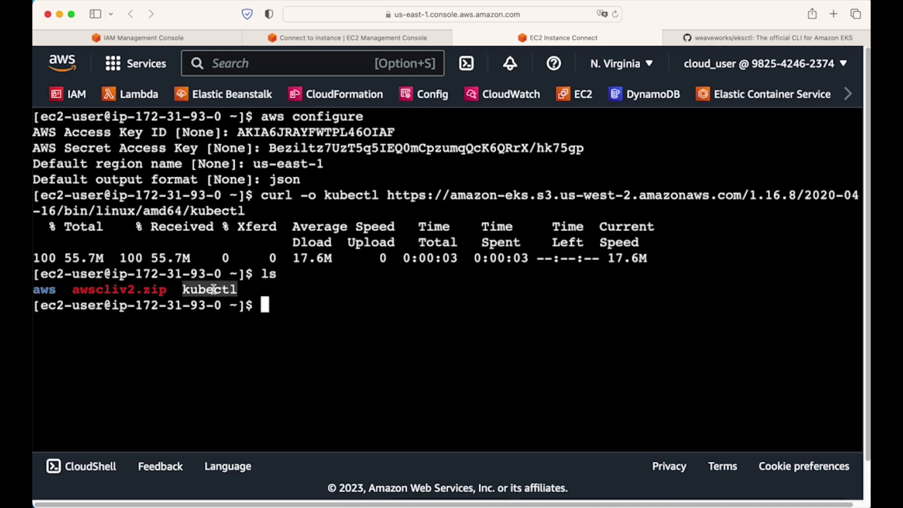
left_click(300, 305)
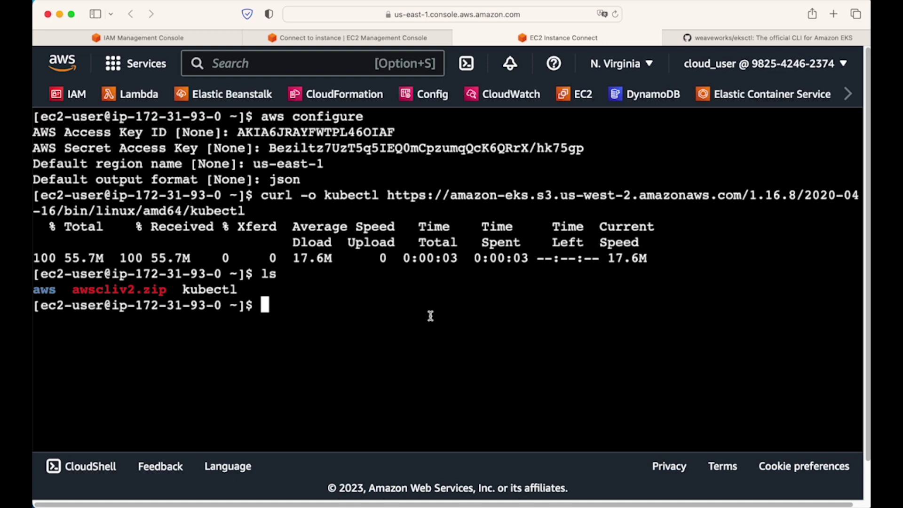
Make ./kubectl executable with chmod +x, and copy it into a new $HOME/bin directory that is added to PATH.
type("chmod")
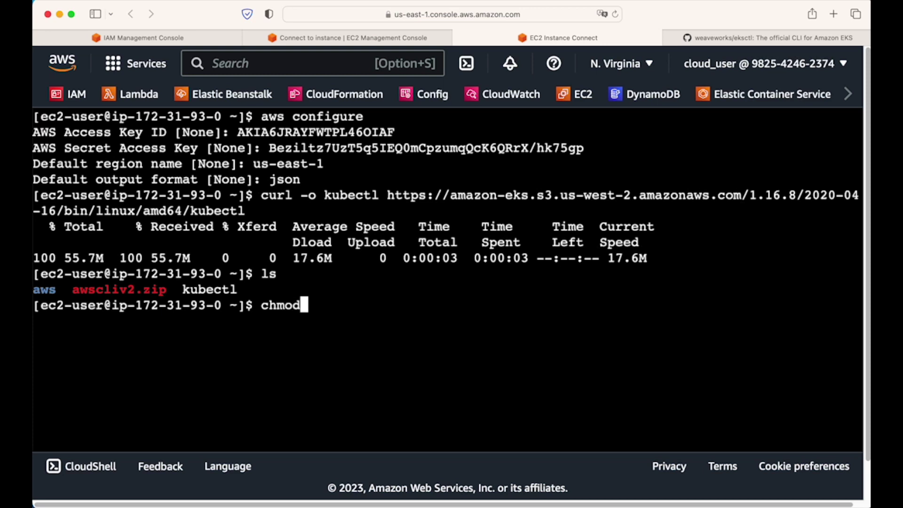
type(" _")
key("BackSpace")
type("+x")
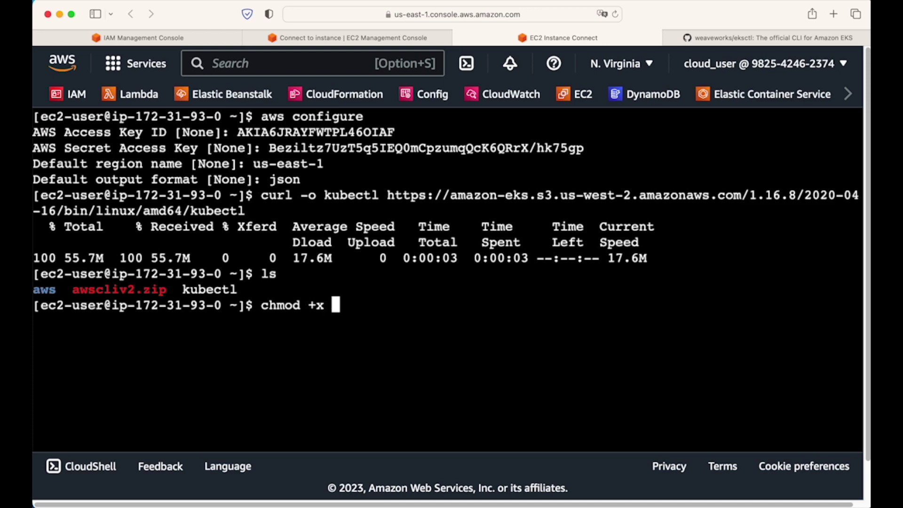
type(" ./kube")
type("ctl")
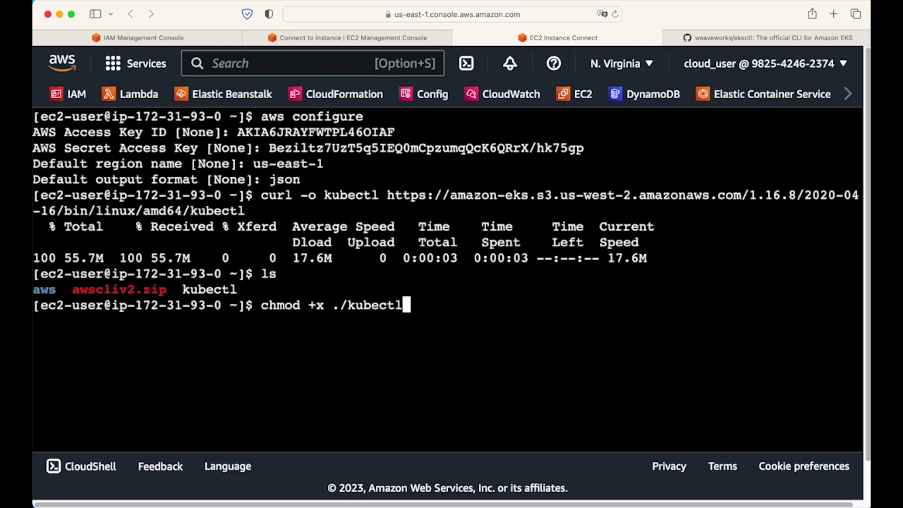
key("Return")
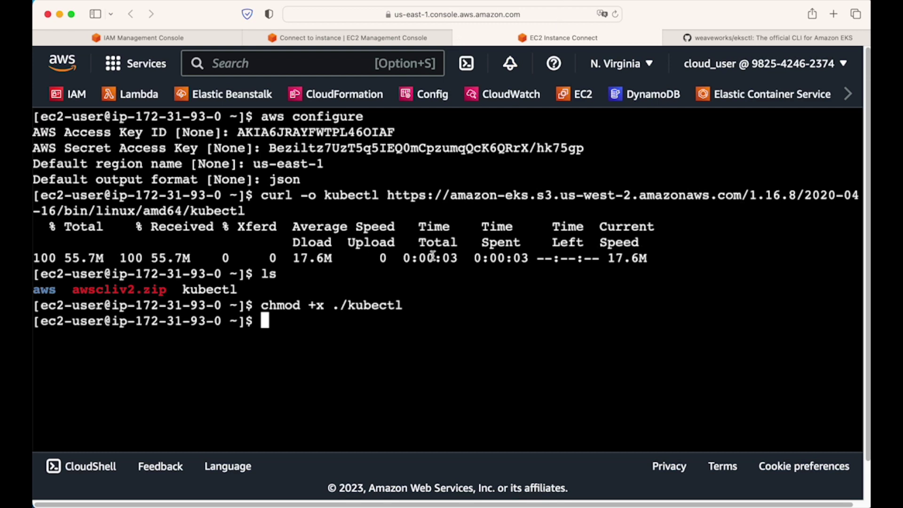
type("mkdir -p $HOME/bin && cp ./kubectl $HOME/bin/kubectl && export PATH=$PATH:$HOME/bin")
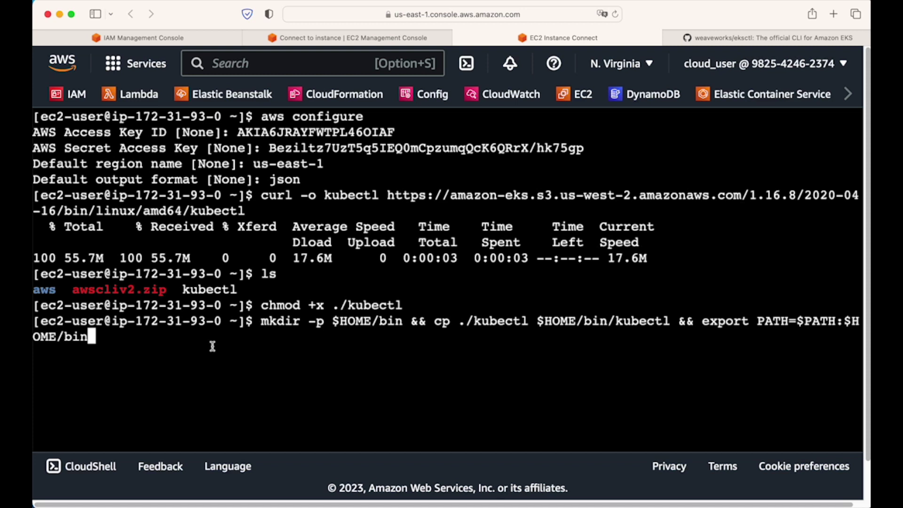
key("Return")
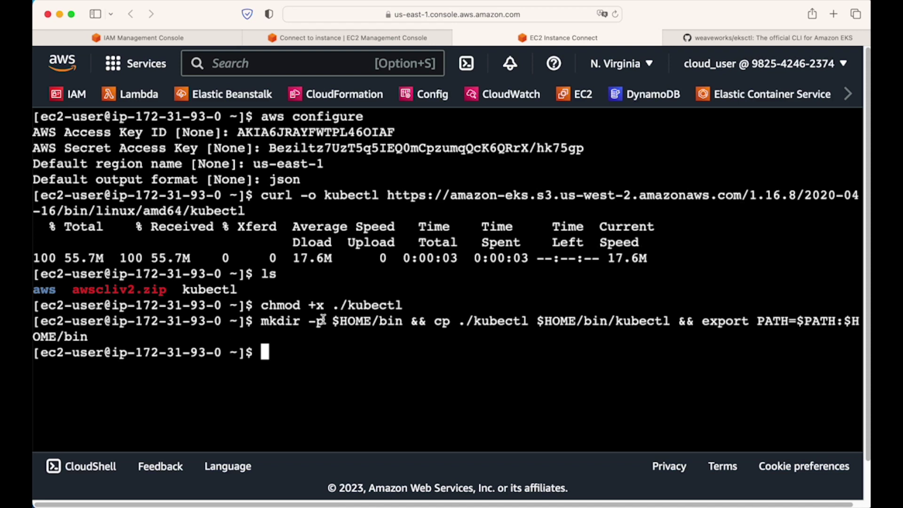
Check the kubectl client version in short form with kubectl version --short --client, and clear the terminal.
type("kubec")
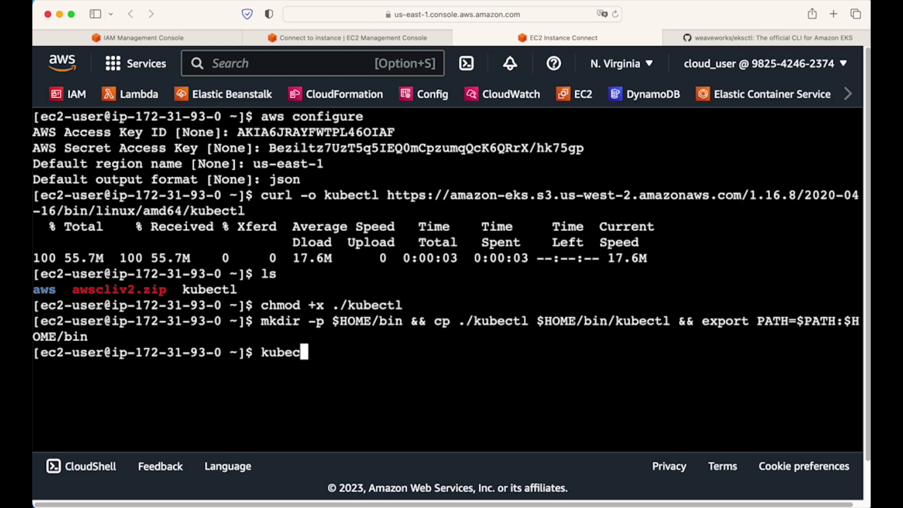
type("tl version")
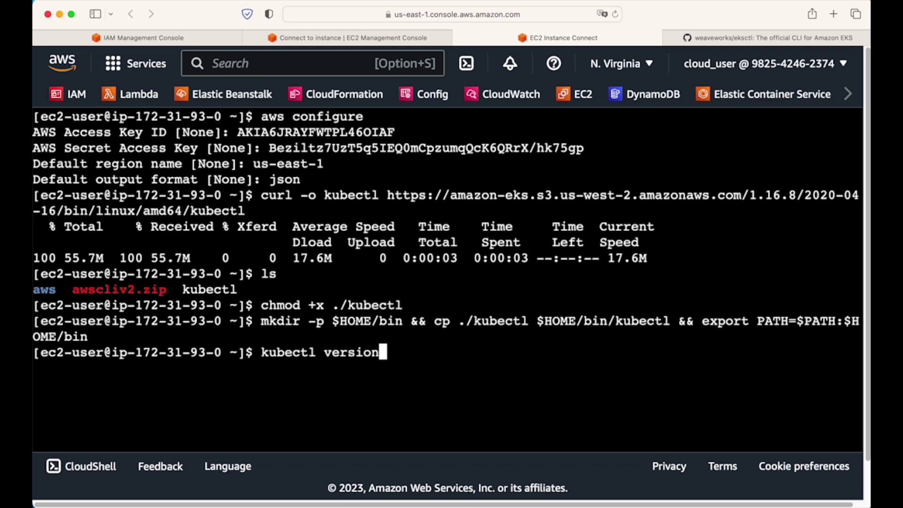
type(" --short --cline")
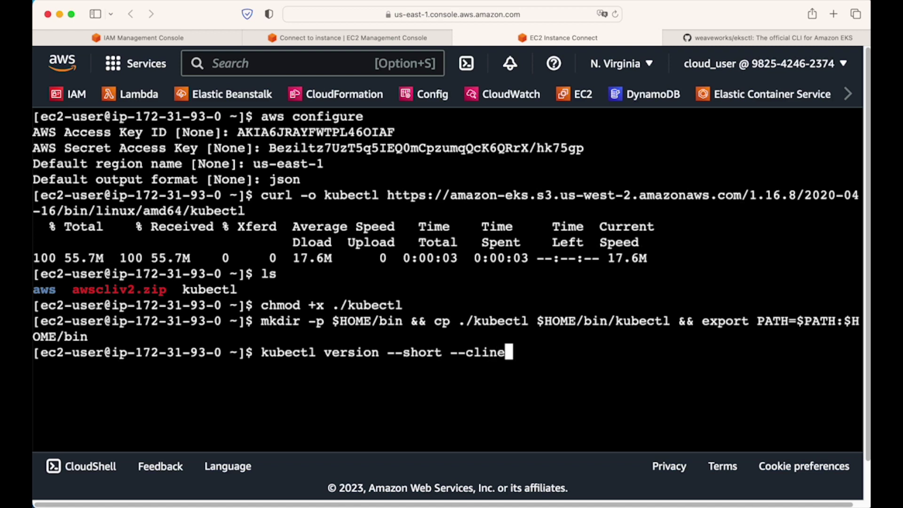
key("BackSpace")
key("BackSpace")
type("ent")
key("Return")
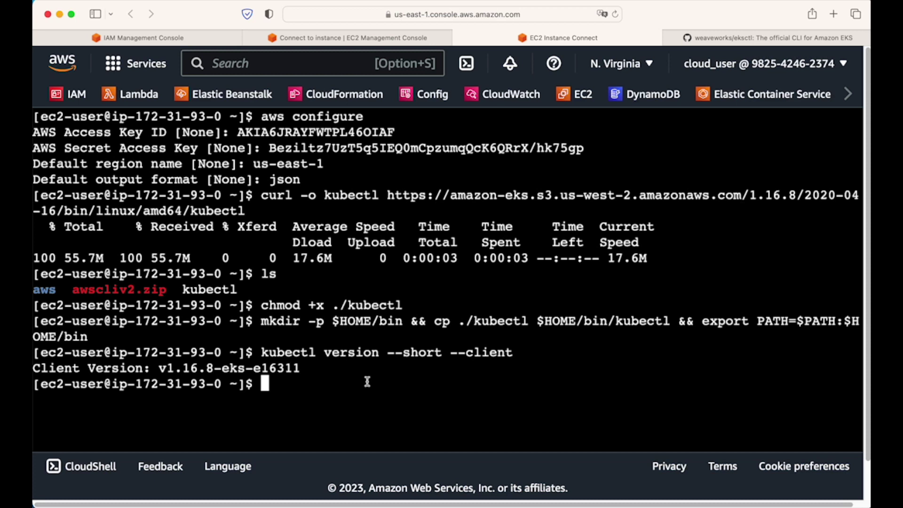
type("clear")
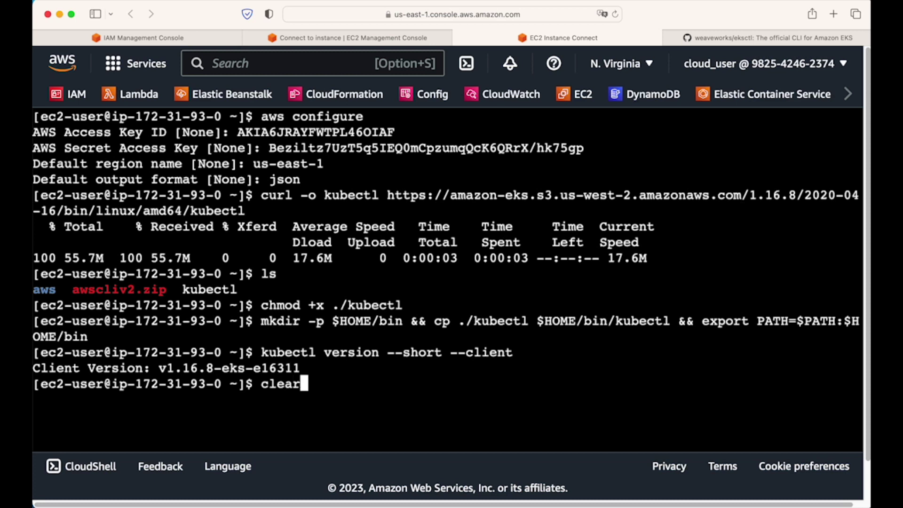
key("Return")
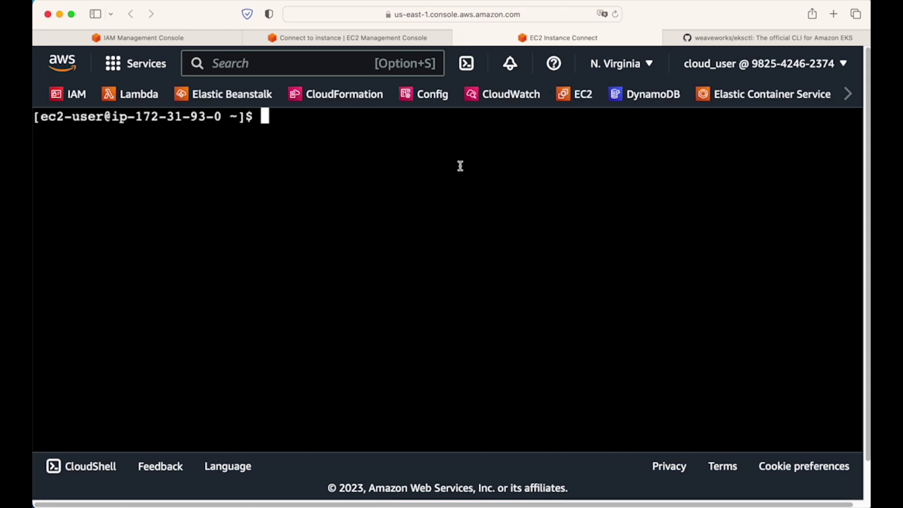
Download the latest eksctl release archive from the weaveworks GitHub repository with curl, extract it with tar into /tmp, and list the current directory's files.
type("curl --silent --location \"https://github.com/weaveworks/eksctl/releases/latest/download/eksctl_$(uname -s)_amd64.tar.gz\" | tar xz -C /tmp")
left_click(420, 144)
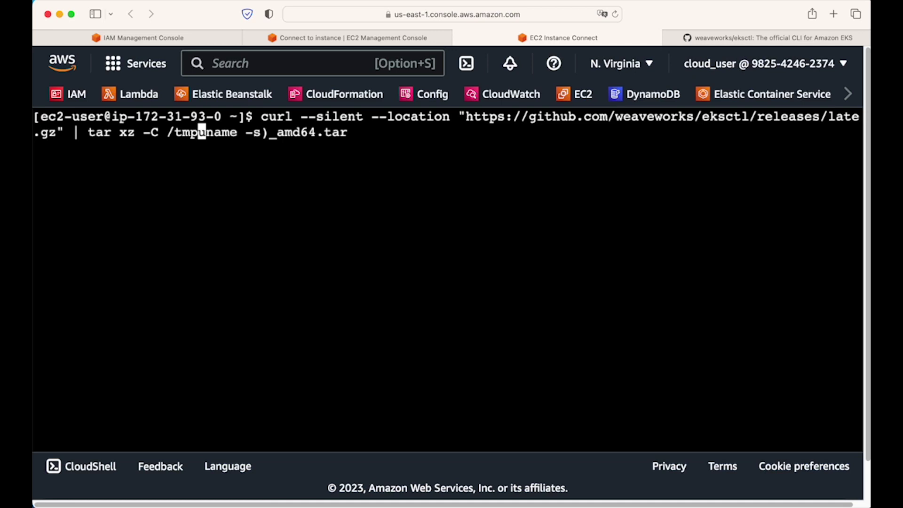
key("Left")
left_click(752, 37)
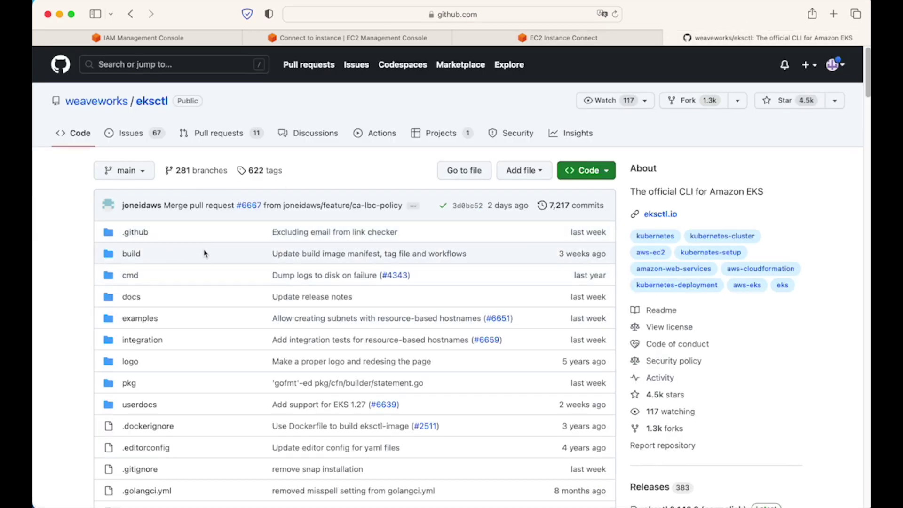
scroll(258, 322, "down", 3)
scroll(258, 319, "down", 10)
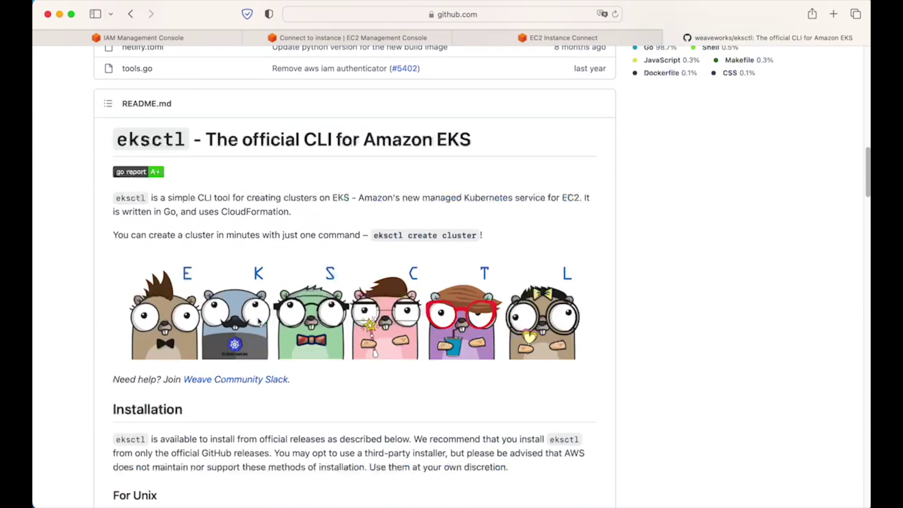
scroll(256, 319, "up", 15)
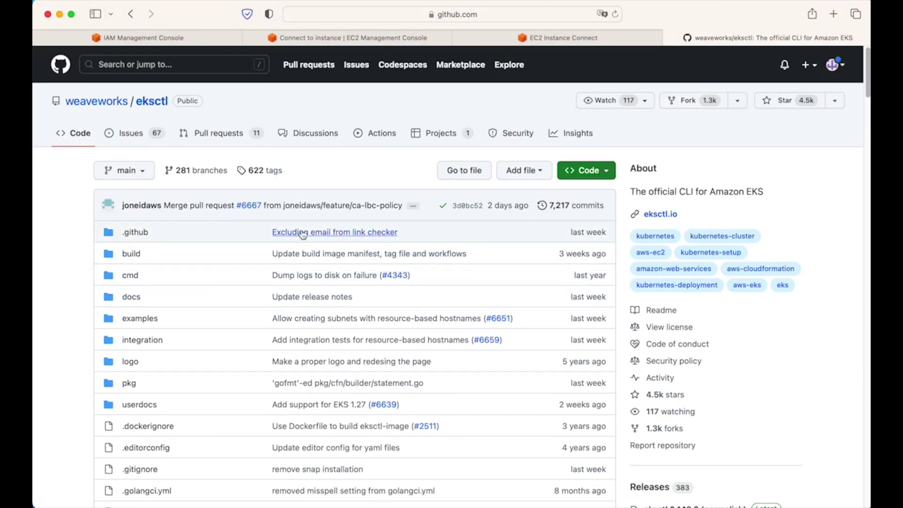
left_click(534, 40)
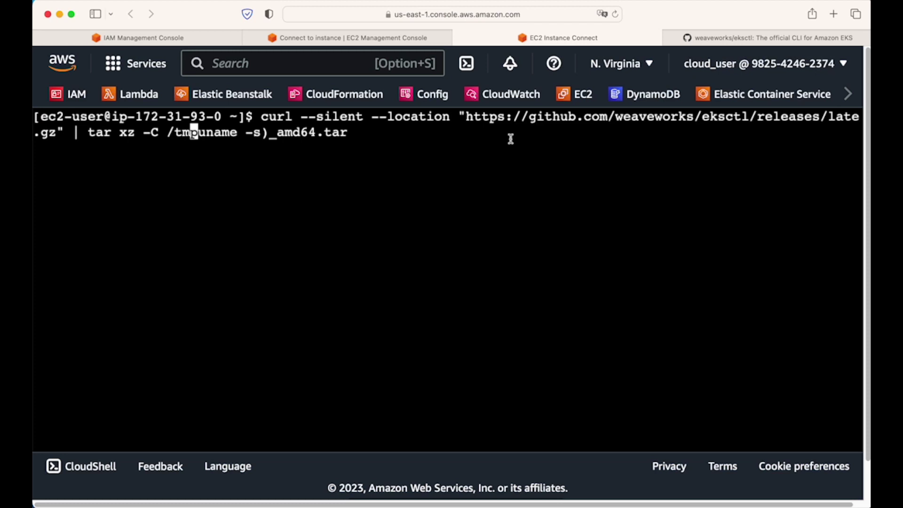
key("Return")
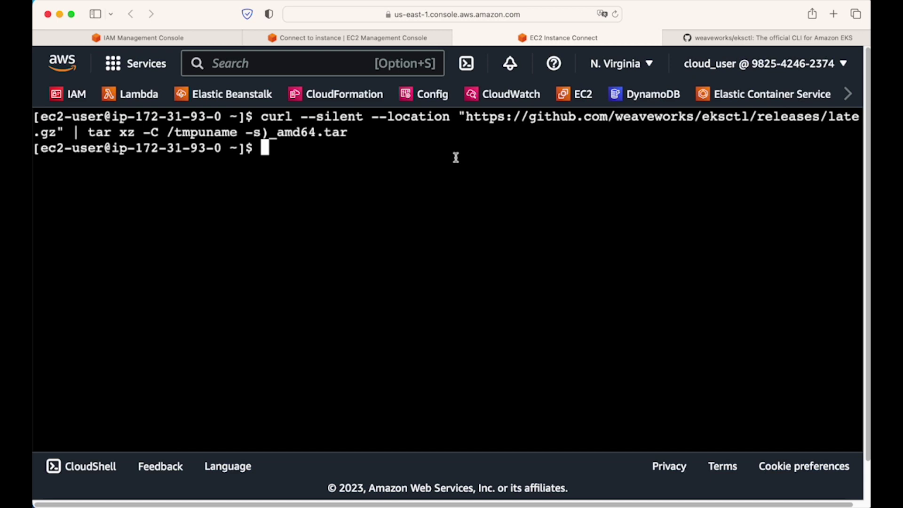
type("ls")
key("Return")
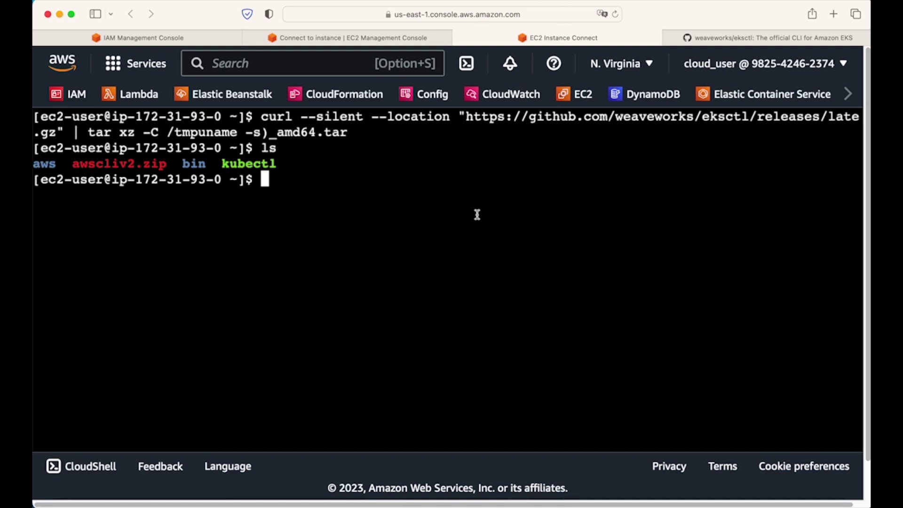
Recall the eksctl curl and tar command from the shell history and clear the terminal around it, keeping /tmp as its end.
key("Up")
key("Up")
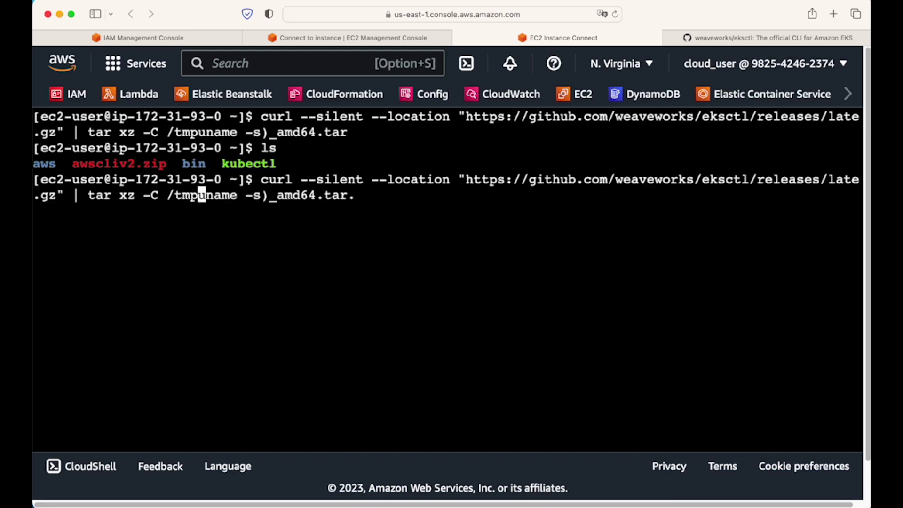
key("Left")
key("Left")
key("Left")
key("Left")
key("Left")
key("Left")
key("Left")
key("Right")
key("Right")
key("Right")
key("Right")
key("Right")
key("Right")
key("Right")
key("ctrl+k")
key("ctrl+l")
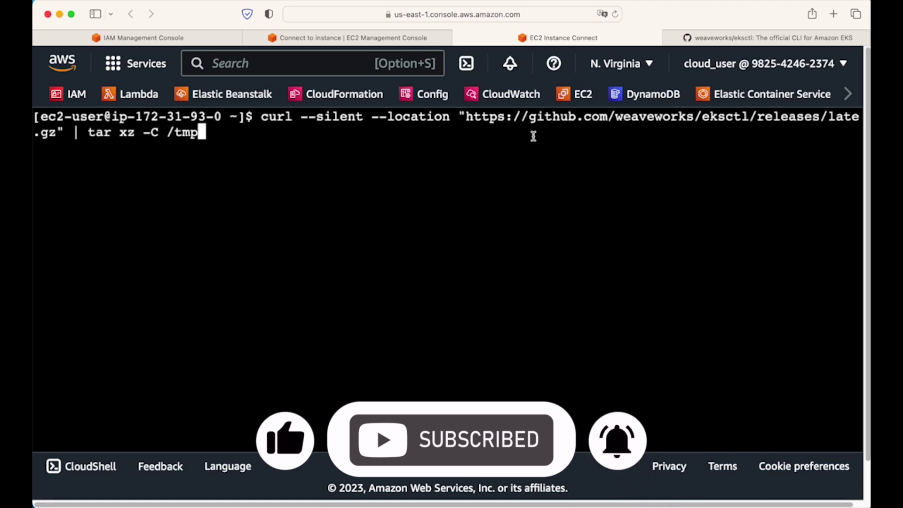
Review the weaveworks/eksctl repository on GitHub and run the recalled curl command to extract the eksctl release into /tmp.
left_click_drag(467, 117, 717, 119)
left_click(710, 36)
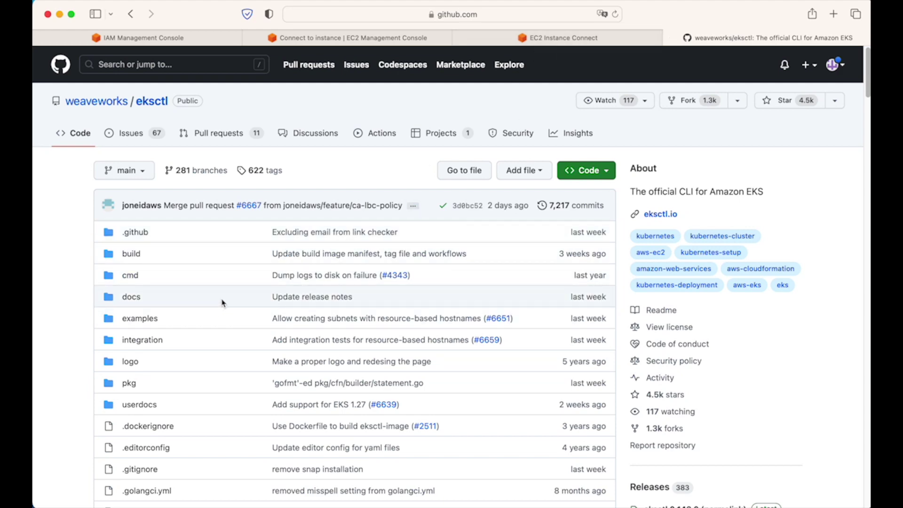
scroll(223, 311, "down", 15)
scroll(223, 311, "down", 3)
scroll(222, 307, "up", 10)
scroll(221, 306, "down", 3)
scroll(222, 307, "up", 10)
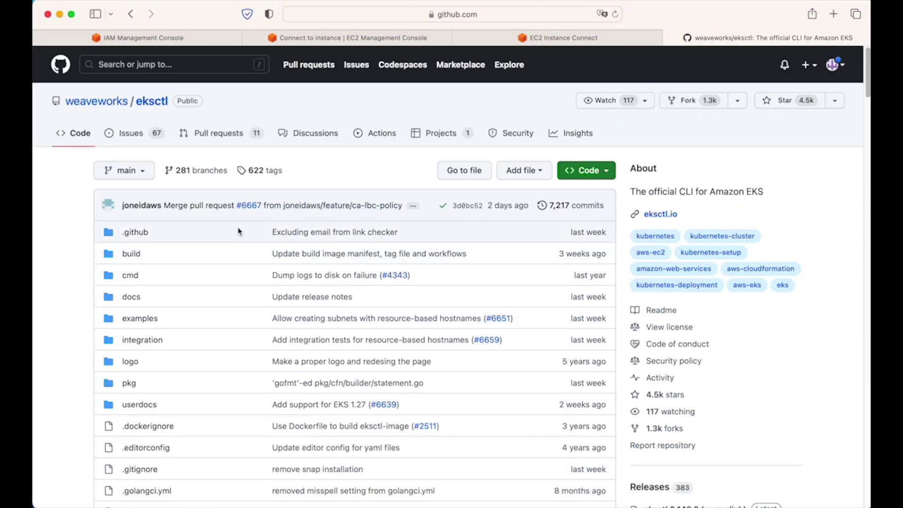
left_click(549, 40)
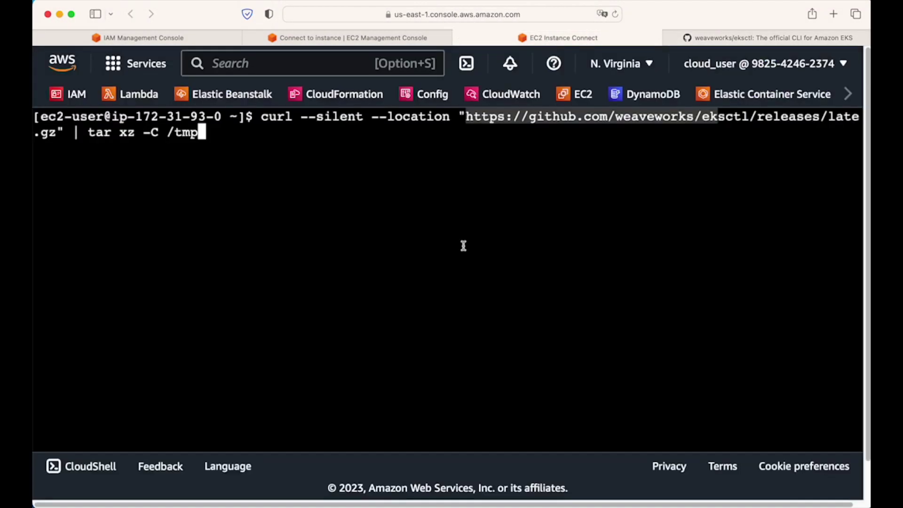
left_click(469, 174)
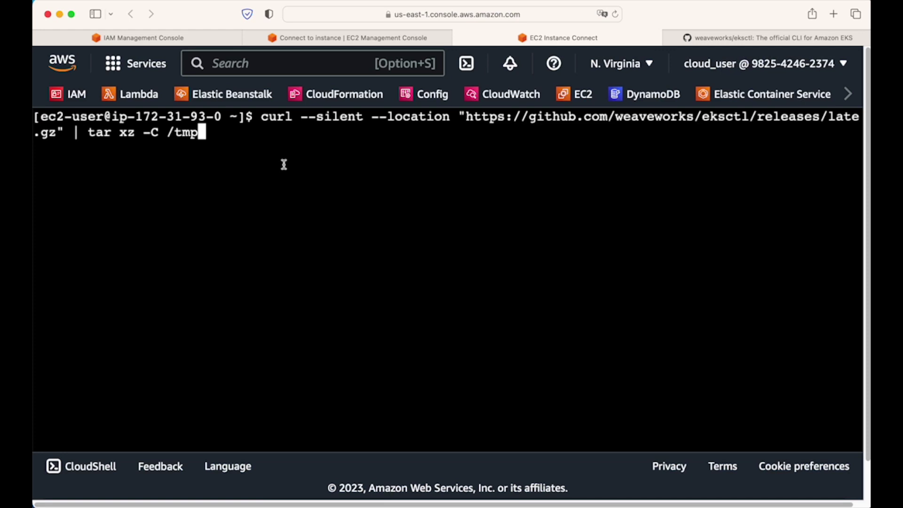
key("Return")
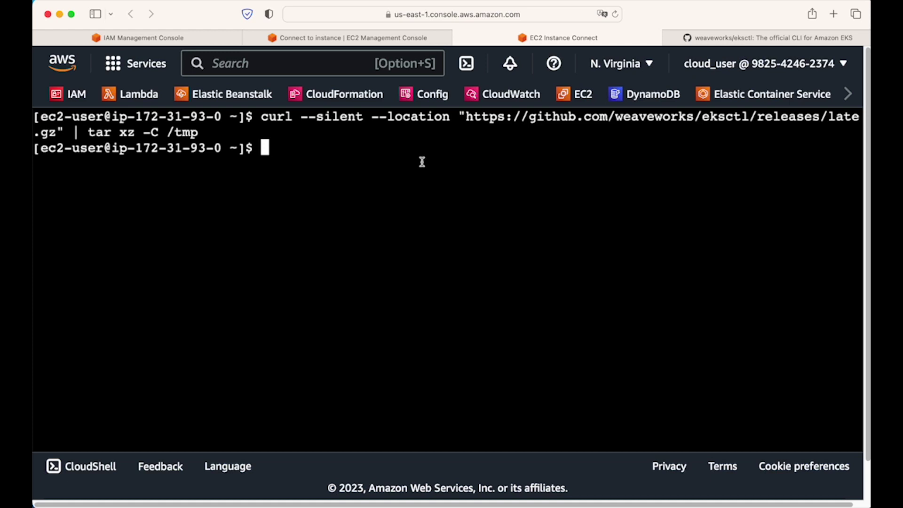
Move the extracted eksctl binary from /tmp to /usr/bin with sudo mv /tmp/eksctl /usr/bin.
type("sudo ")
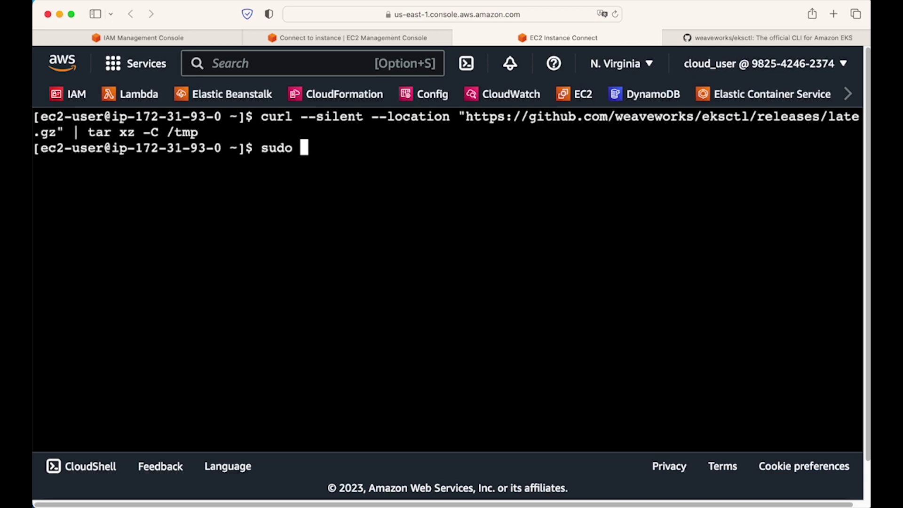
type("mv /tm")
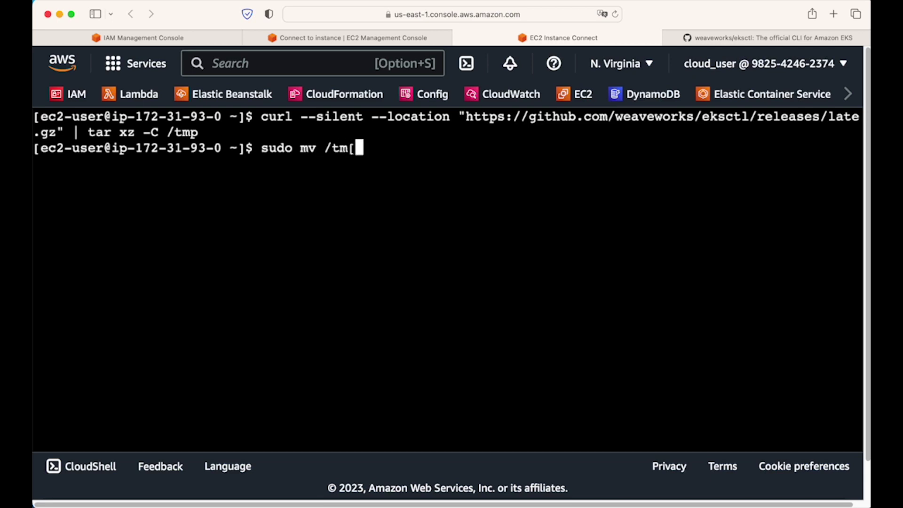
type("p.")
key("BackSpace")
type("/")
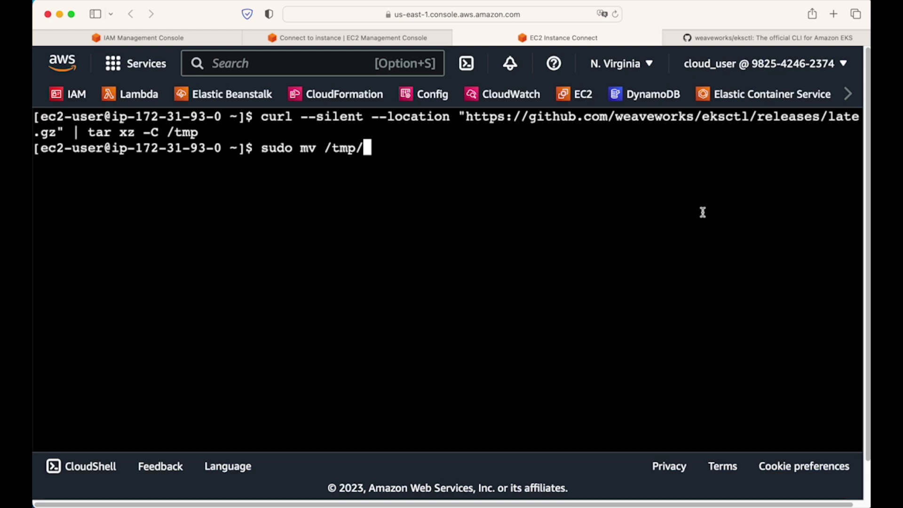
type("eksctl")
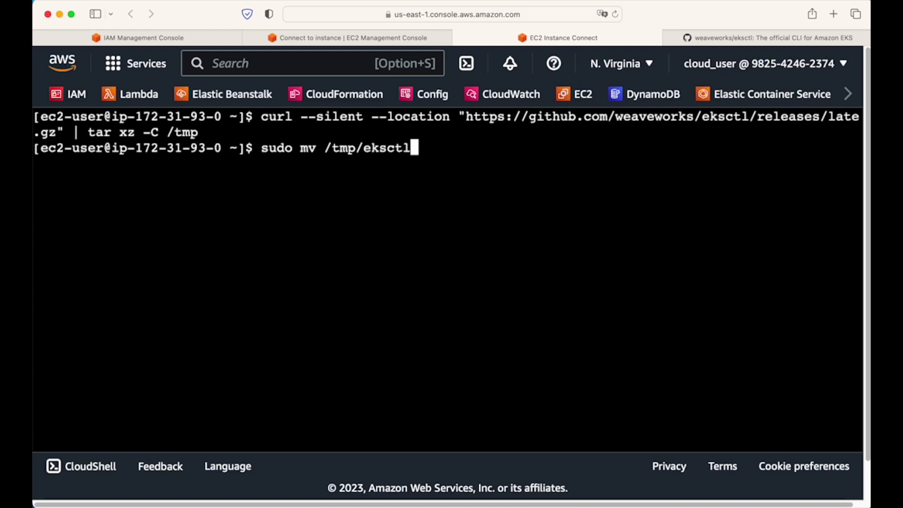
type(" /usr")
type("/")
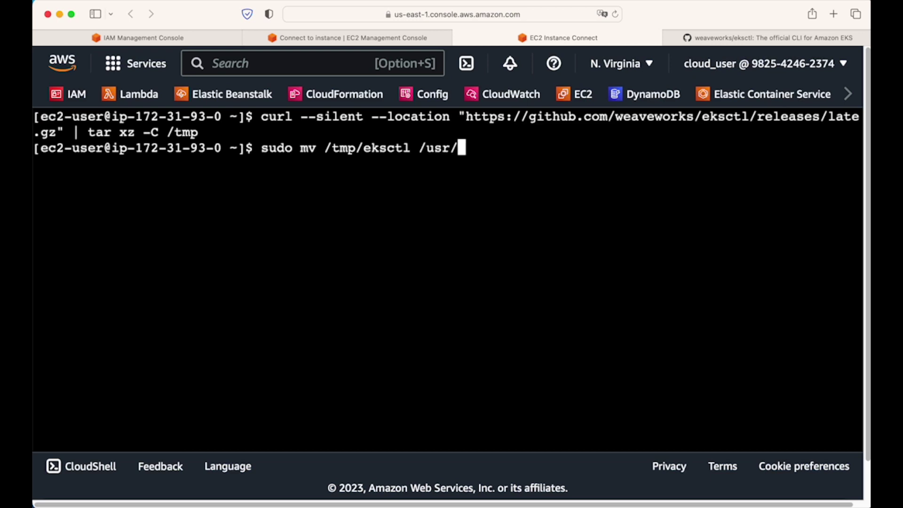
type("bin")
key("Return")
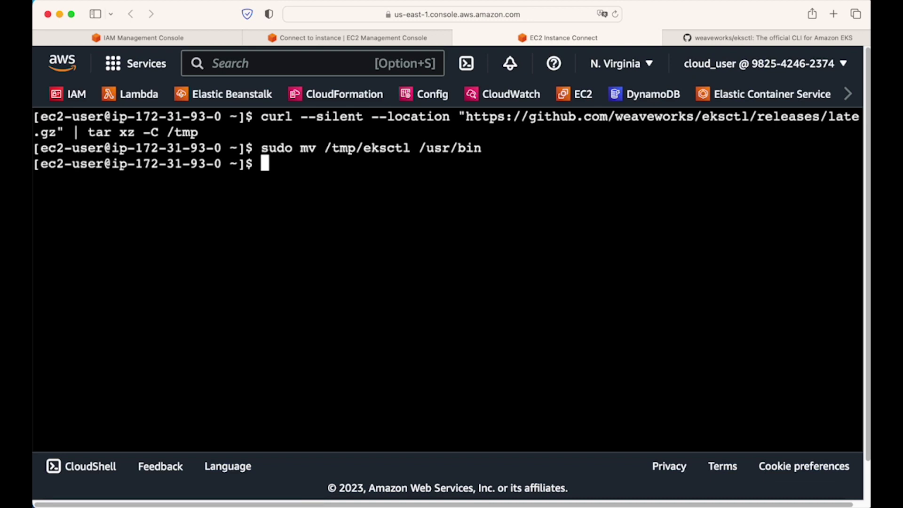
Check the installed eksctl release with eksctl version.
type("eksctl ")
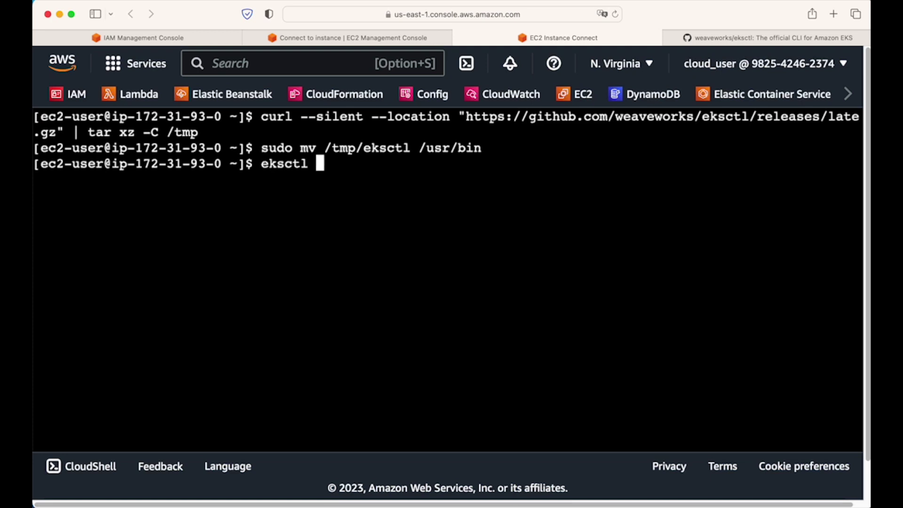
type("version")
key("Return")
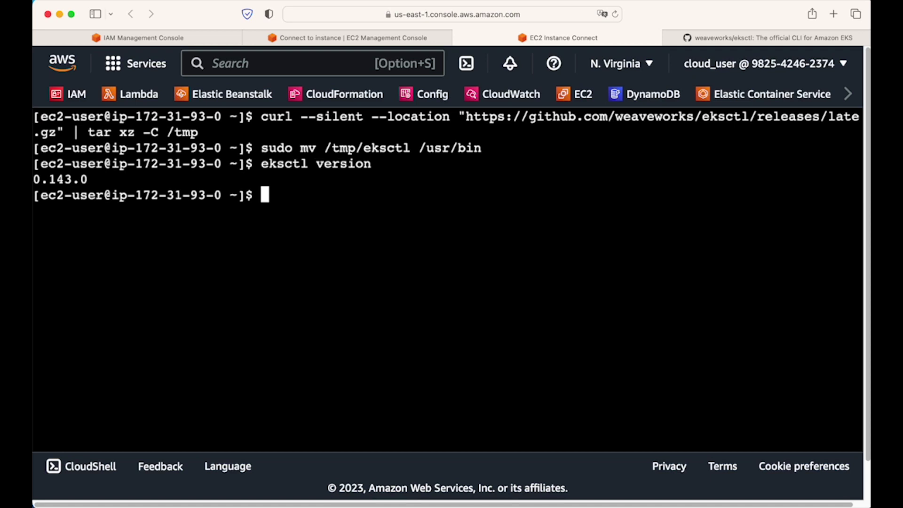
Display eksctl help, read through its commands and common flags, and clear the terminal.
type("eksctl ")
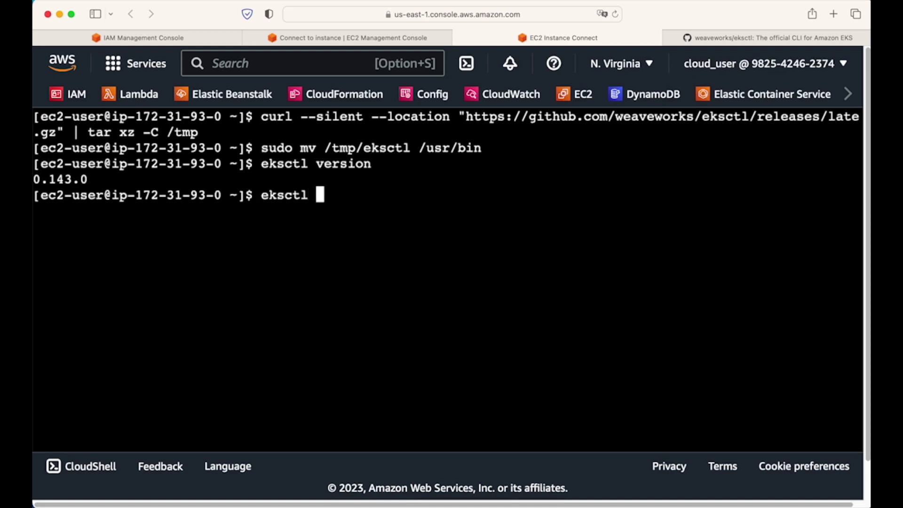
type("help")
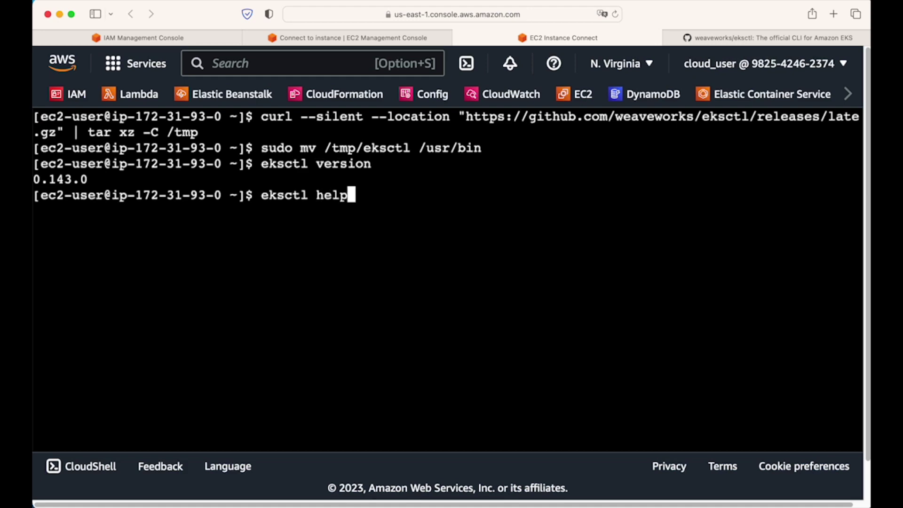
key("Return")
scroll(400, 259, "up", 5)
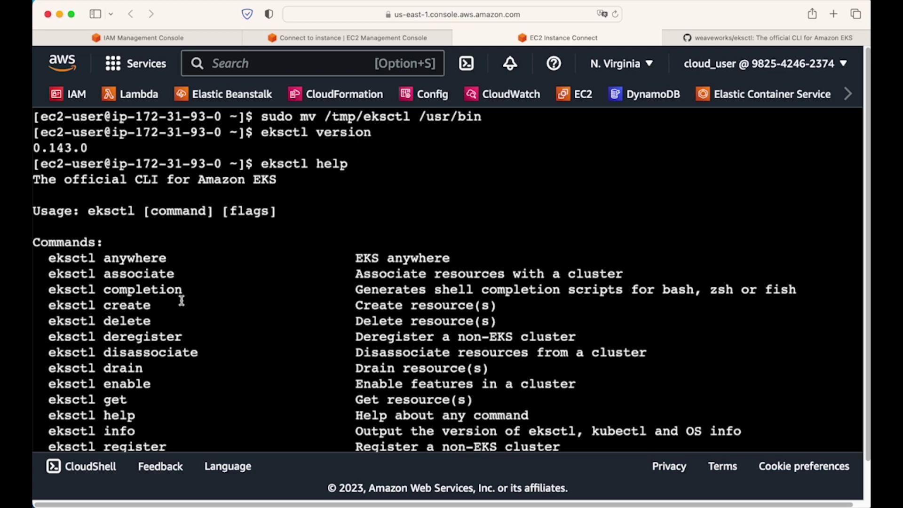
scroll(188, 301, "down", 3)
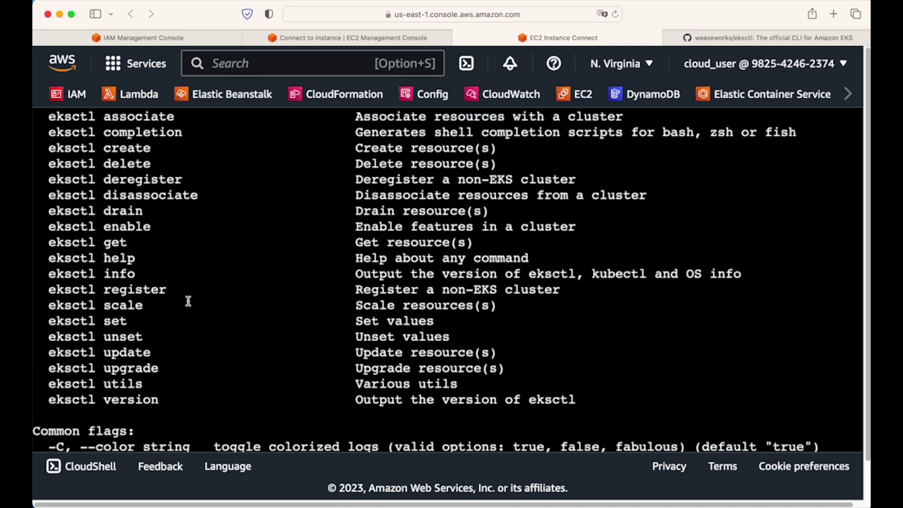
scroll(347, 320, "down", 4)
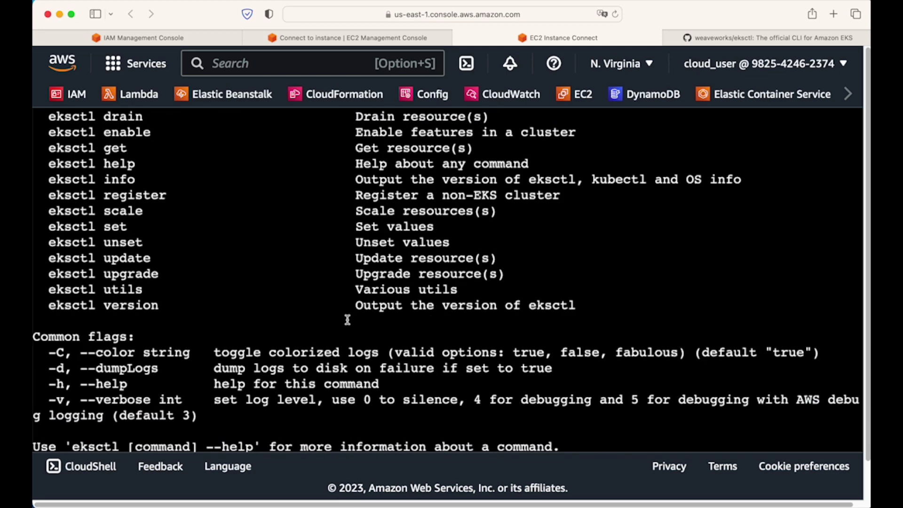
type("clear")
key("Return")
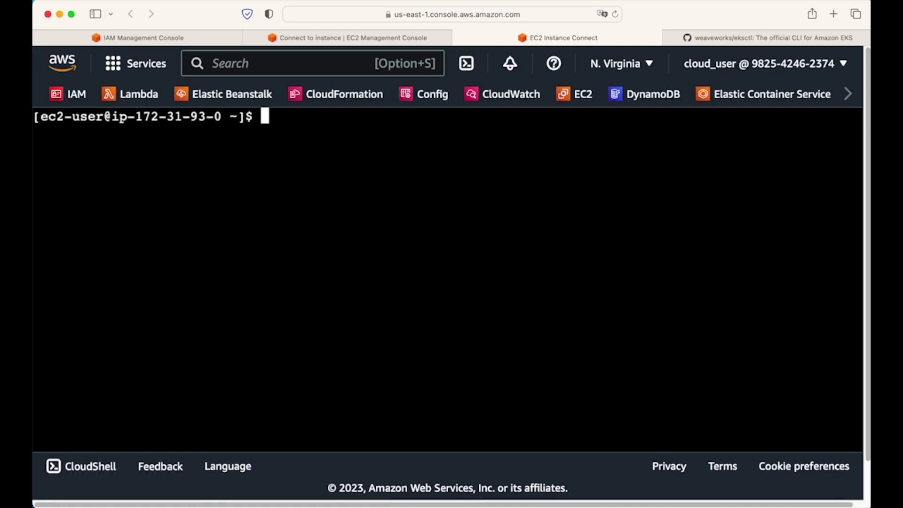
Create managed EKS cluster dev in us-east-1 with eksctl, using nodegroup standard-workers, t3.medium nodes, 3 nodes, minimum 1 and maximum 4.
type("eksctl create cluster --name dev --region us-east-1 --nodegroup-name standard-workers --node-type t3.medium --nodes 3 --nodes-min 1 --nodes-max 4 --managed")
key("super+minus")
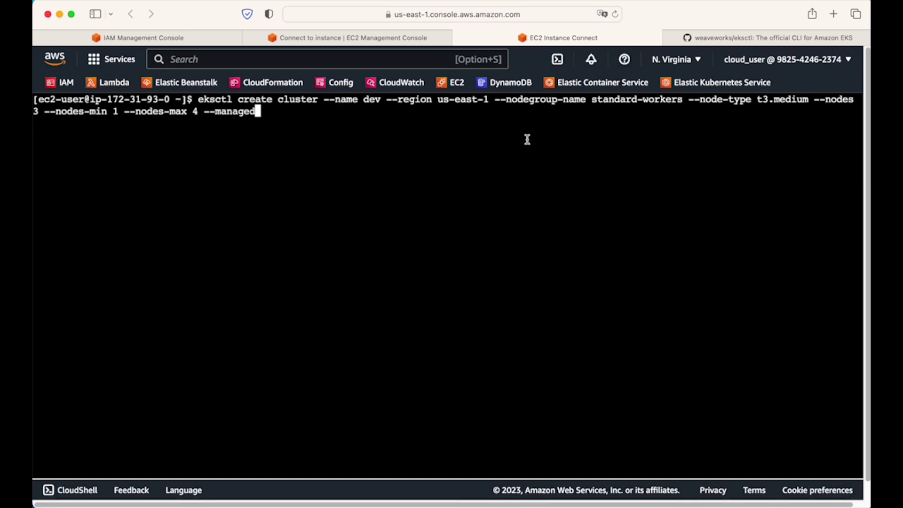
key("Return")
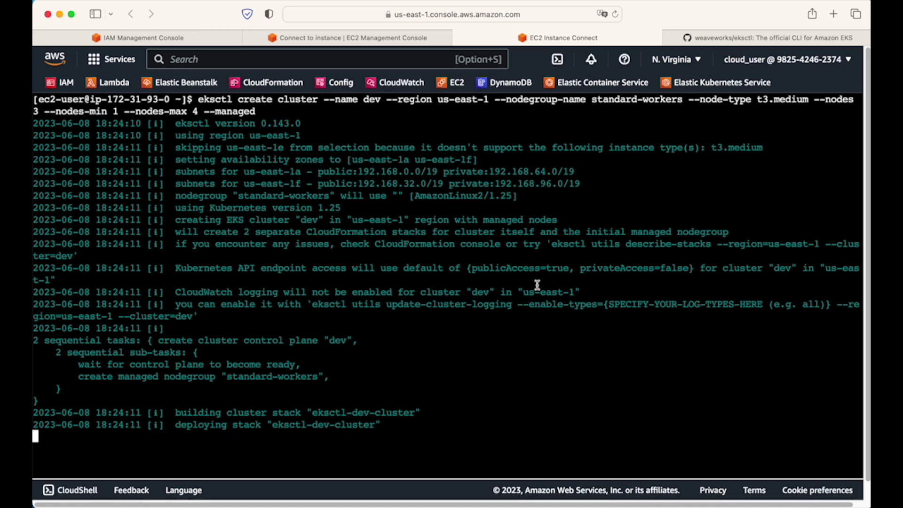
Open CloudFormation in a new browser tab, show the eksctl-dev-cluster stack's details, and enlarge the details area.
left_click(372, 39)
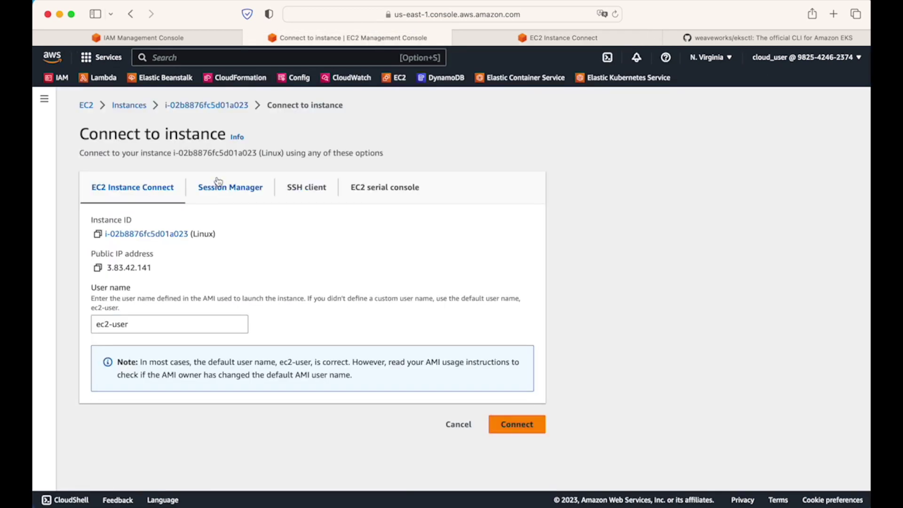
left_click(236, 78, "super")
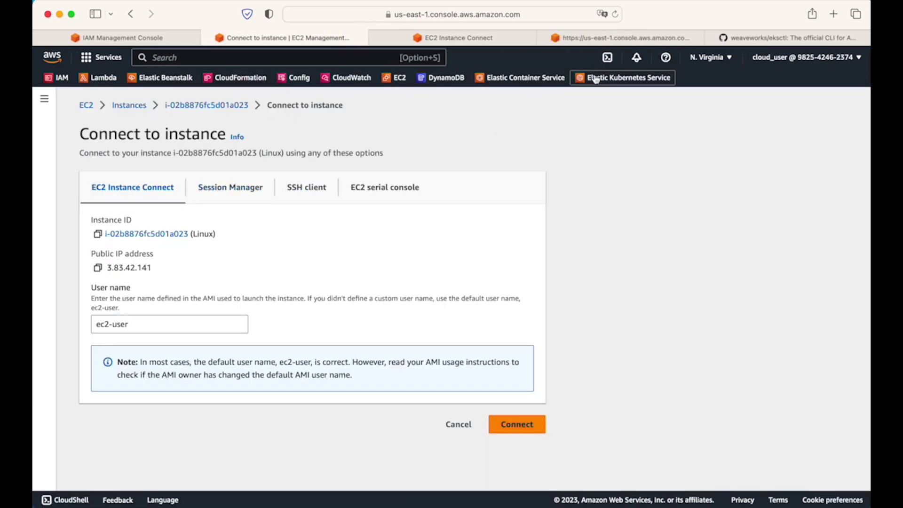
left_click(621, 38)
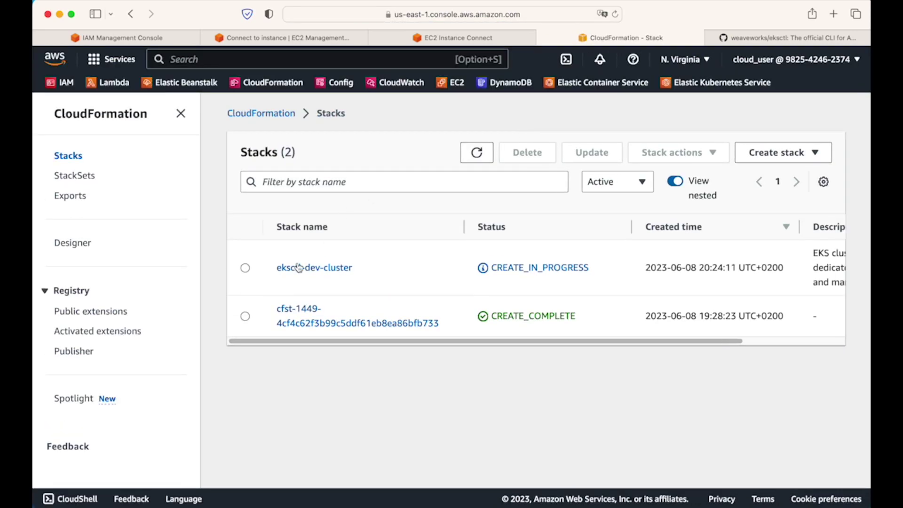
left_click(299, 268)
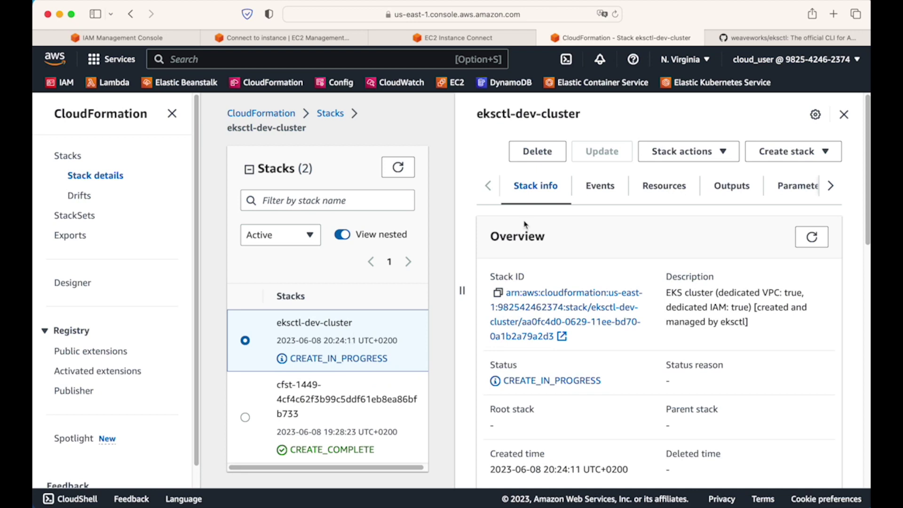
left_click(172, 113)
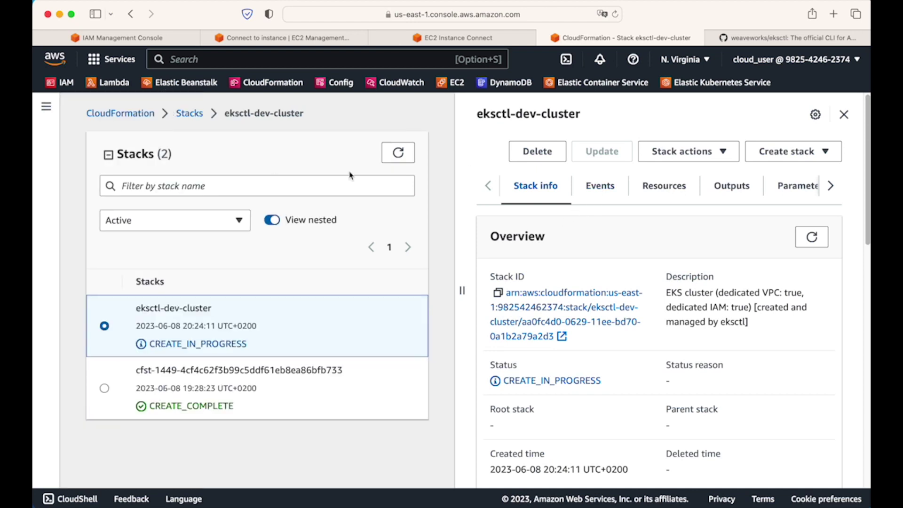
left_click_drag(458, 296, 347, 291)
Examine the resources and creation events of the eksctl-dev-cluster stack.
left_click(549, 186)
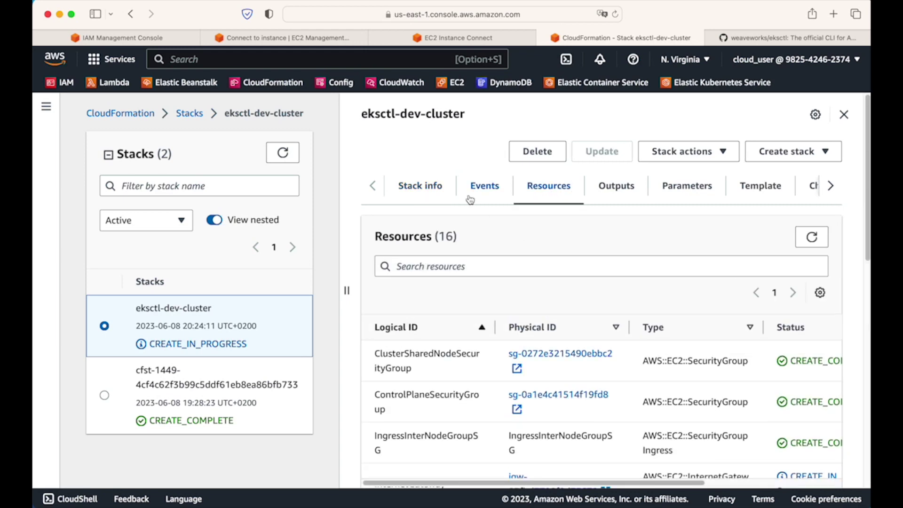
left_click(485, 185)
scroll(631, 325, "down", 3)
scroll(626, 329, "down", 15)
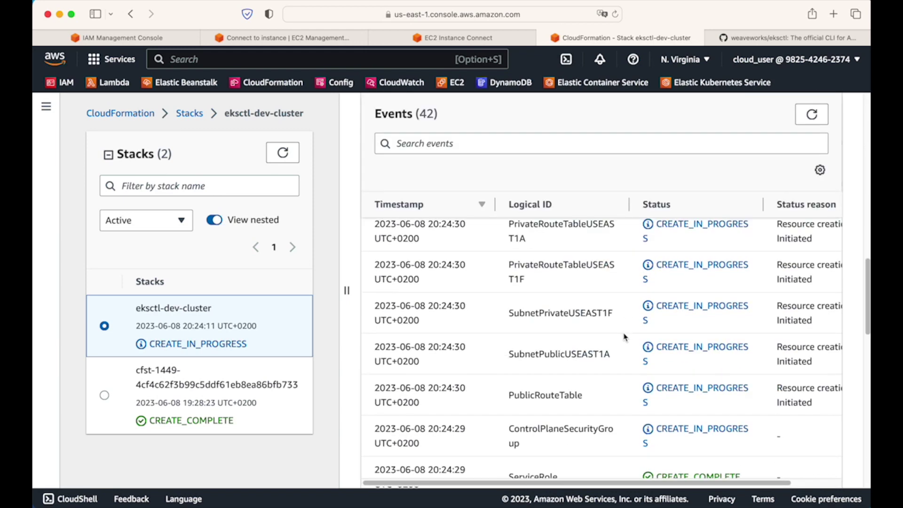
scroll(620, 333, "up", 10)
scroll(620, 333, "up", 5)
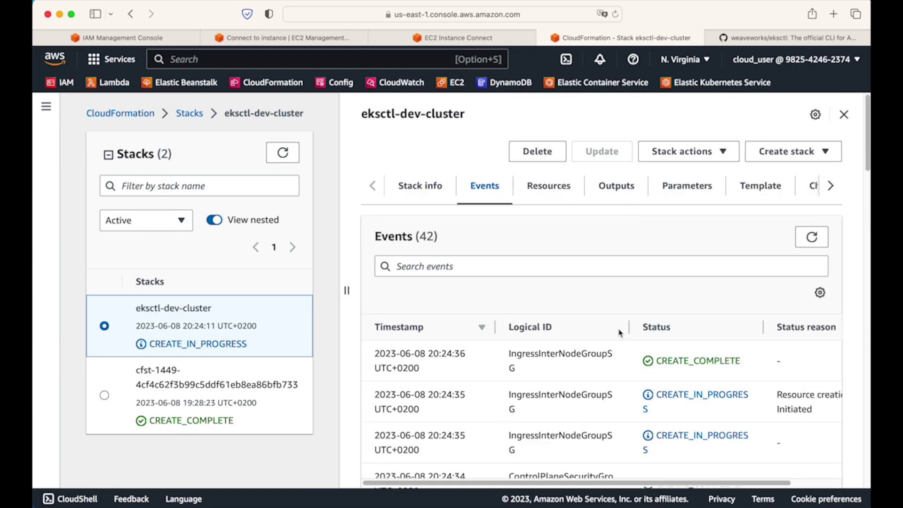
left_click(567, 207)
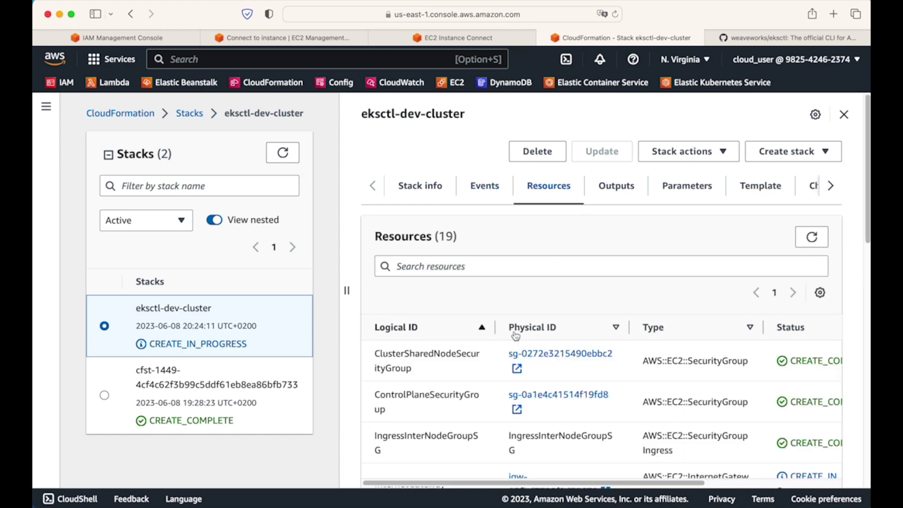
scroll(607, 390, "down", 10)
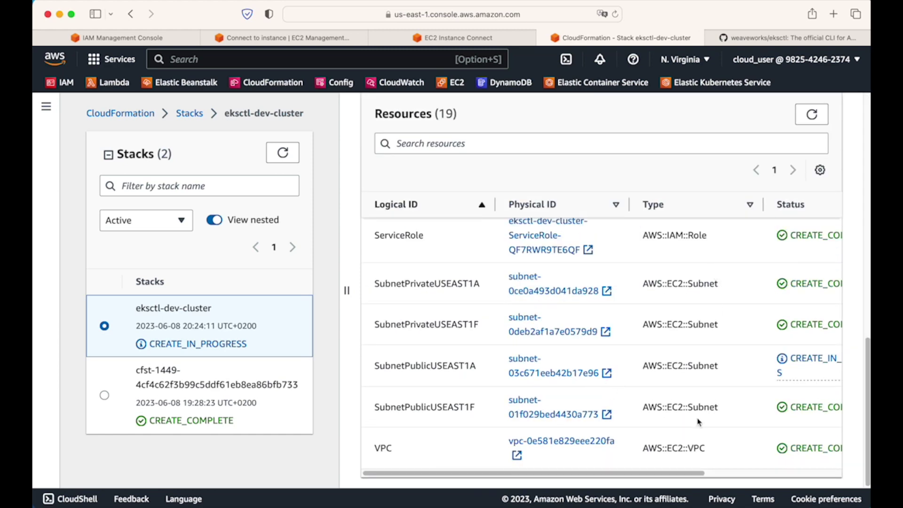
scroll(699, 421, "up", 10)
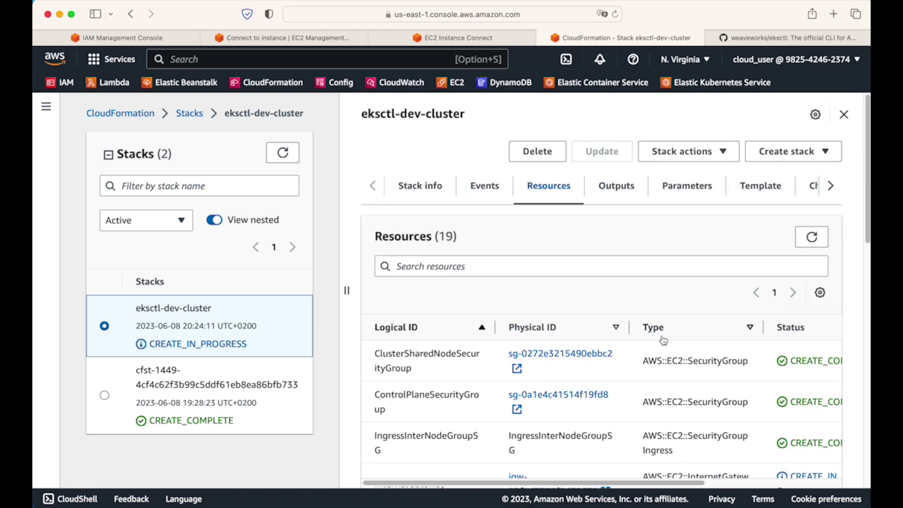
left_click(489, 190)
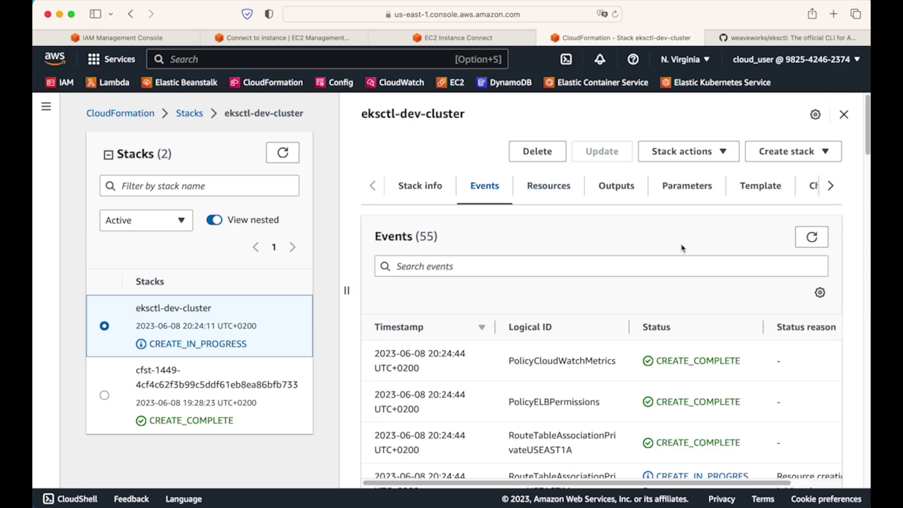
Check the eksctl progress output in the EC2 terminal and refresh the CloudFormation stack list and the eksctl-dev-cluster resources.
left_click(457, 38)
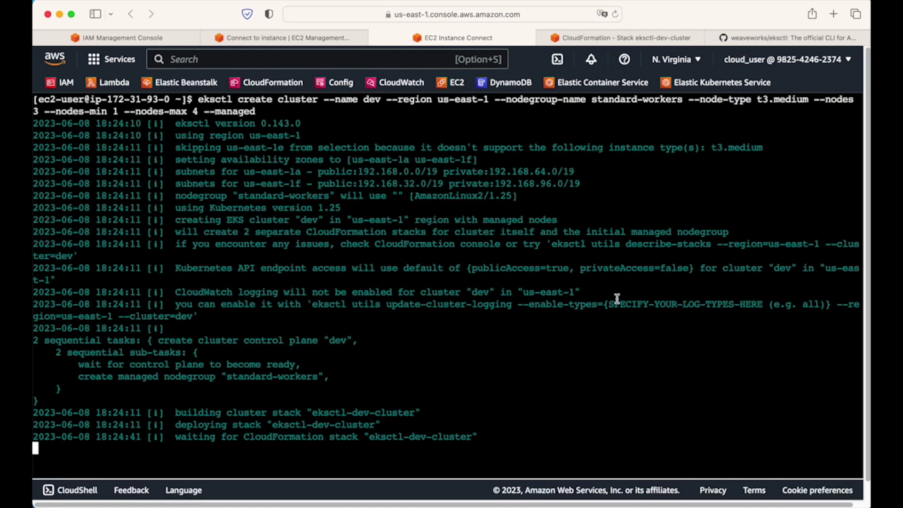
left_click(567, 37)
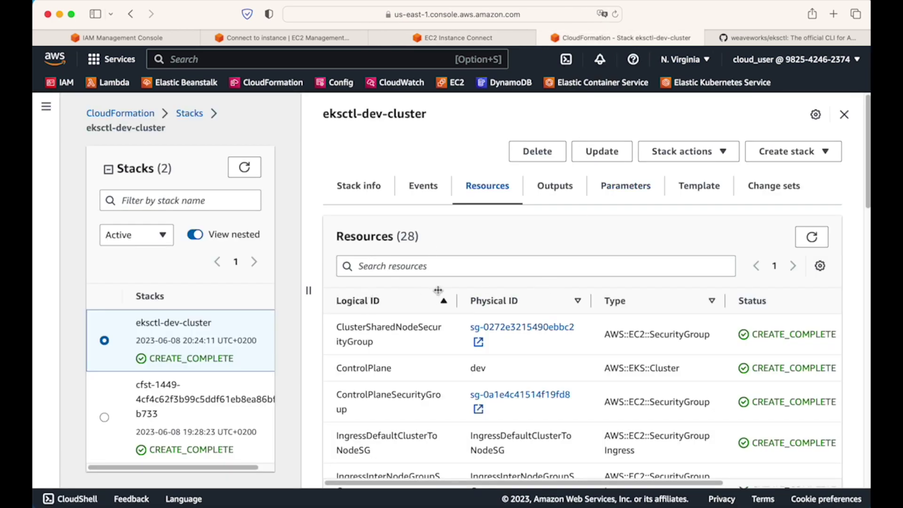
left_click(824, 241)
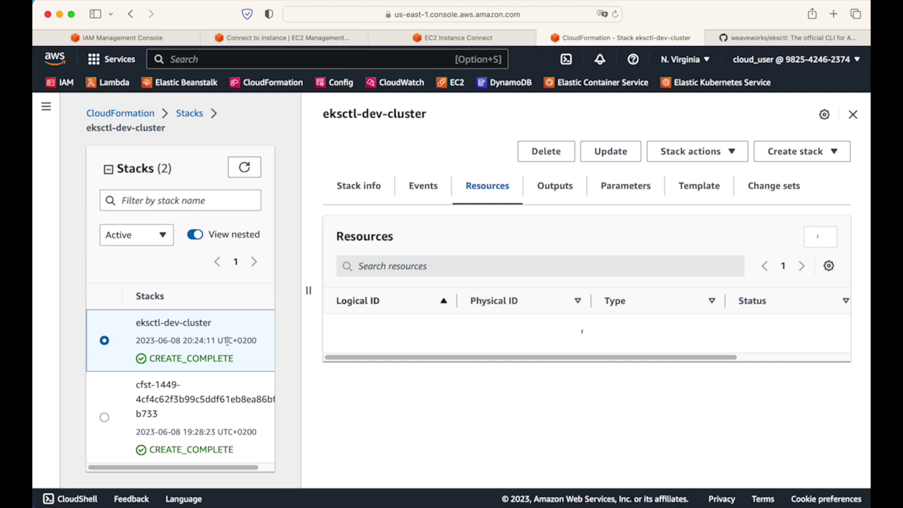
left_click(256, 167)
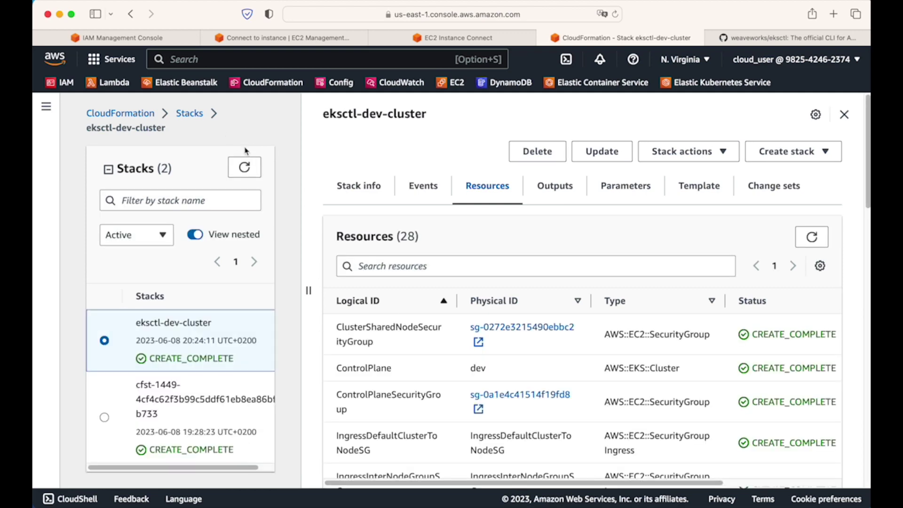
left_click(244, 167)
left_click(461, 41)
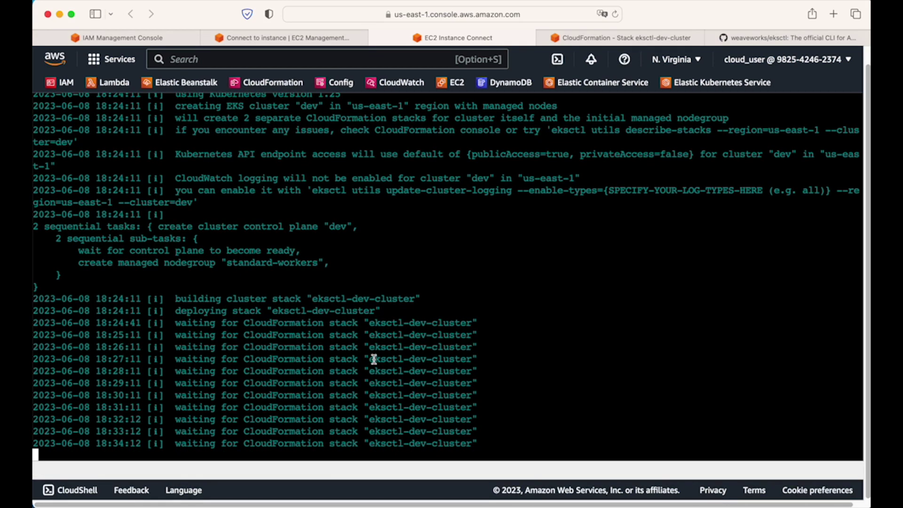
left_click(626, 37)
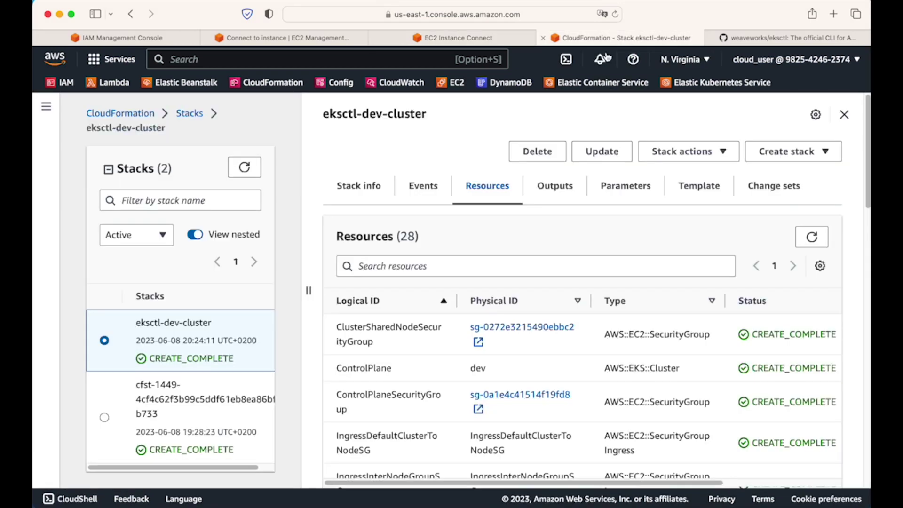
left_click(248, 170)
left_click(827, 242)
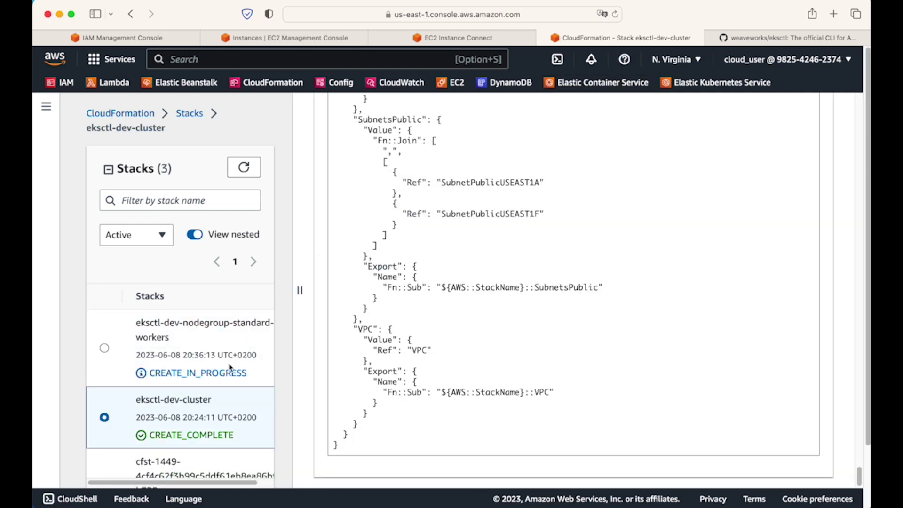
Select the eksctl-dev-nodegroup-standard-workers stack and review its resources, including the AWS::EKS::Nodegroup entry.
scroll(230, 367, "down", 2)
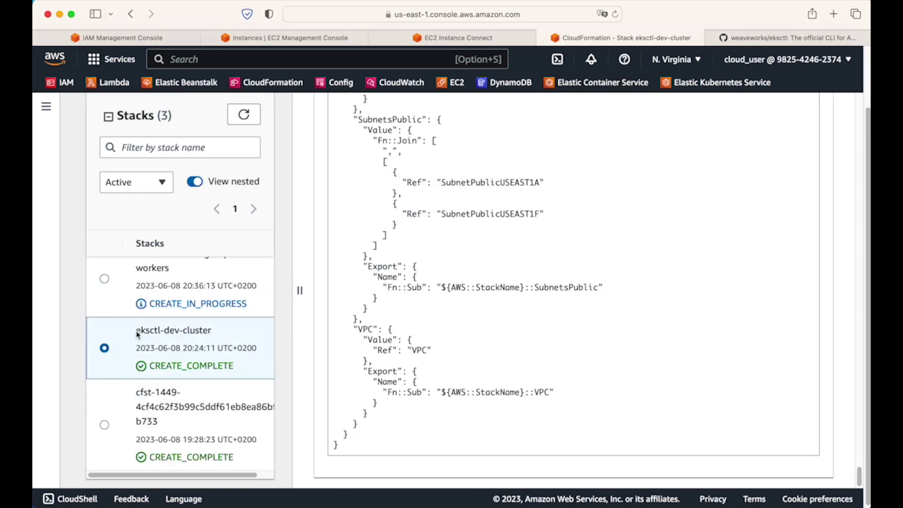
left_click_drag(137, 334, 221, 330)
left_click_drag(134, 267, 170, 269)
left_click(194, 270)
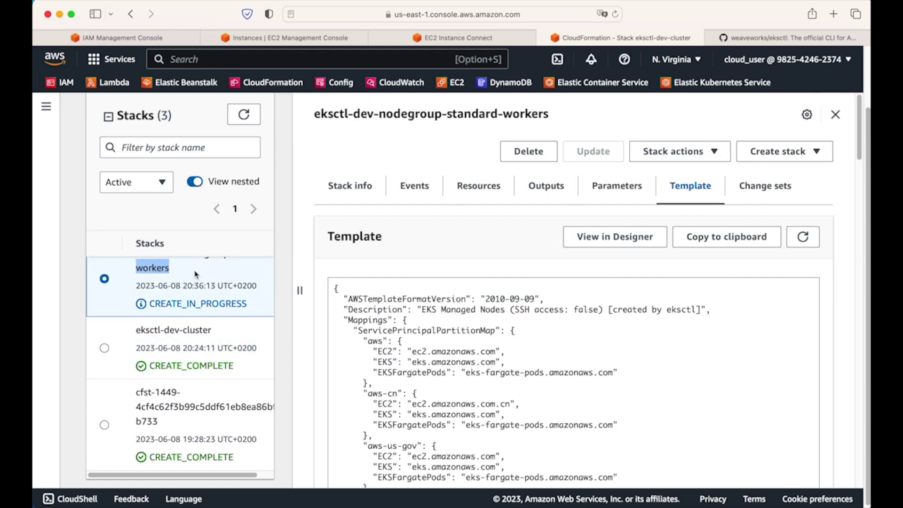
left_click(479, 185)
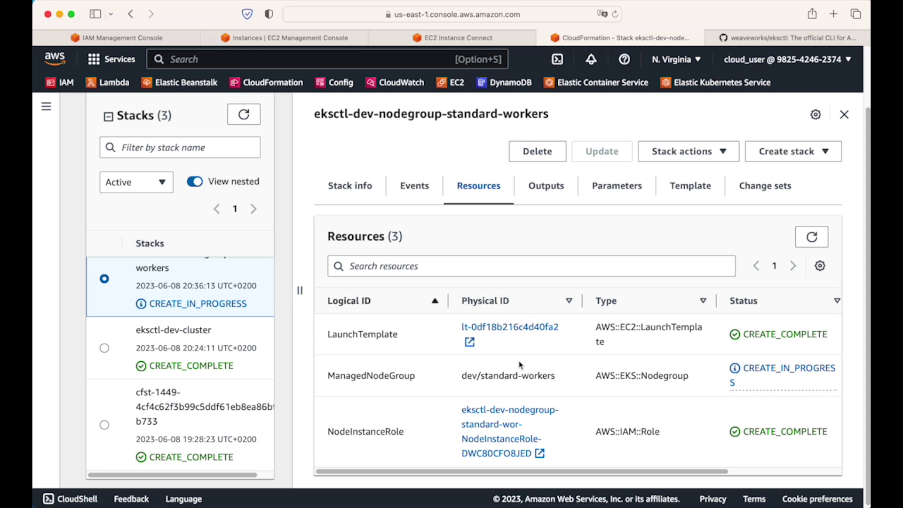
left_click_drag(599, 376, 700, 374)
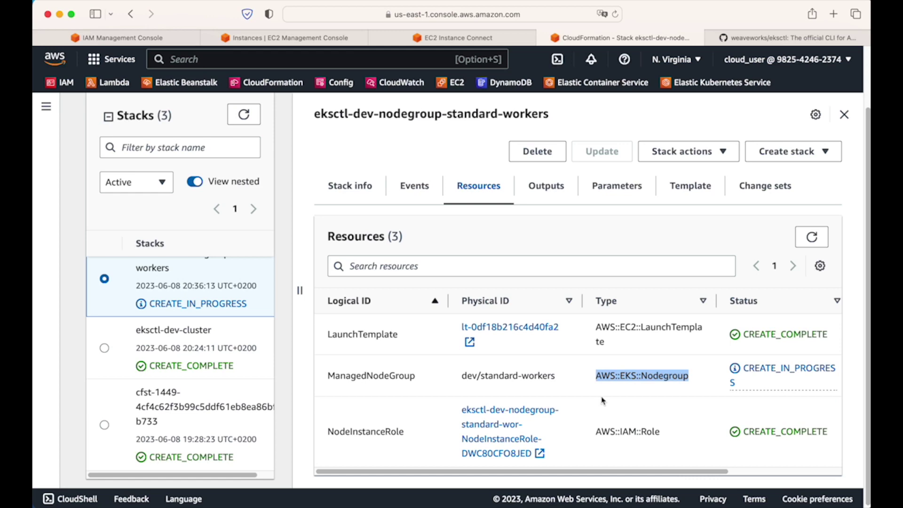
Review the creation events of the eksctl-dev-nodegroup-standard-workers stack and refresh both the stack list and the events.
left_click(414, 195)
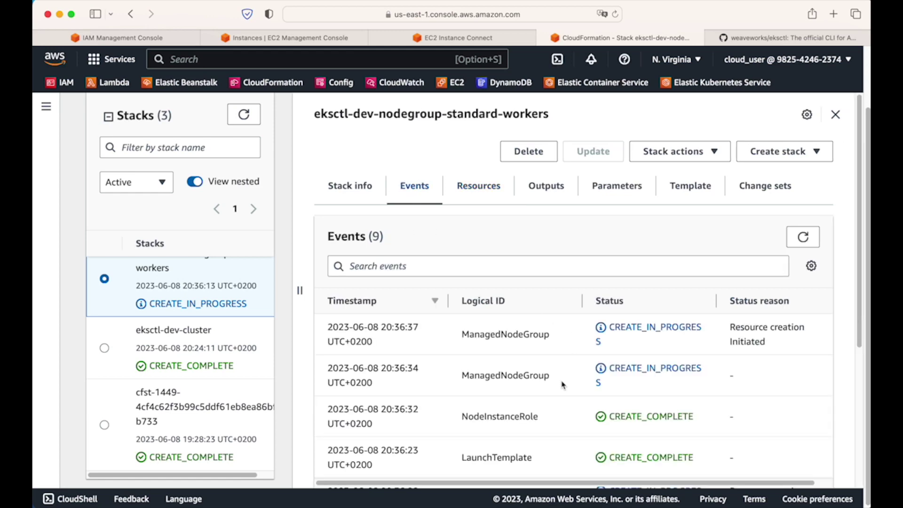
scroll(562, 385, "down", 3)
scroll(511, 394, "down", 2)
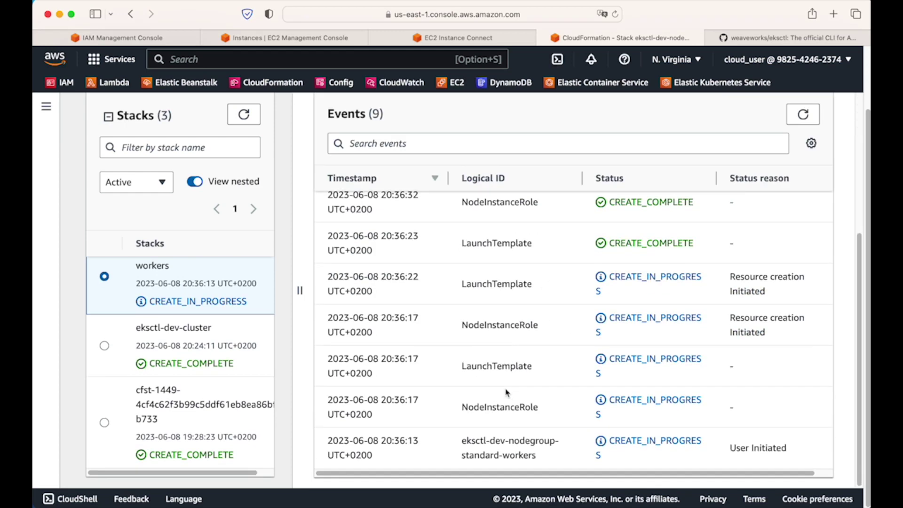
scroll(507, 392, "up", 5)
left_click(249, 177)
left_click(249, 177)
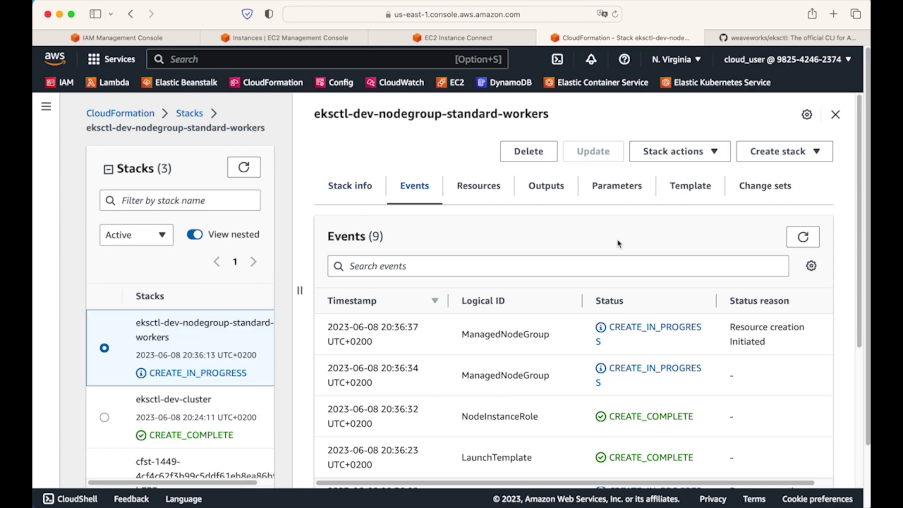
left_click(803, 237)
left_click(803, 238)
Switch to the EC2 console and refresh the instances list to check for worker nodes.
left_click(437, 42)
left_click(327, 41)
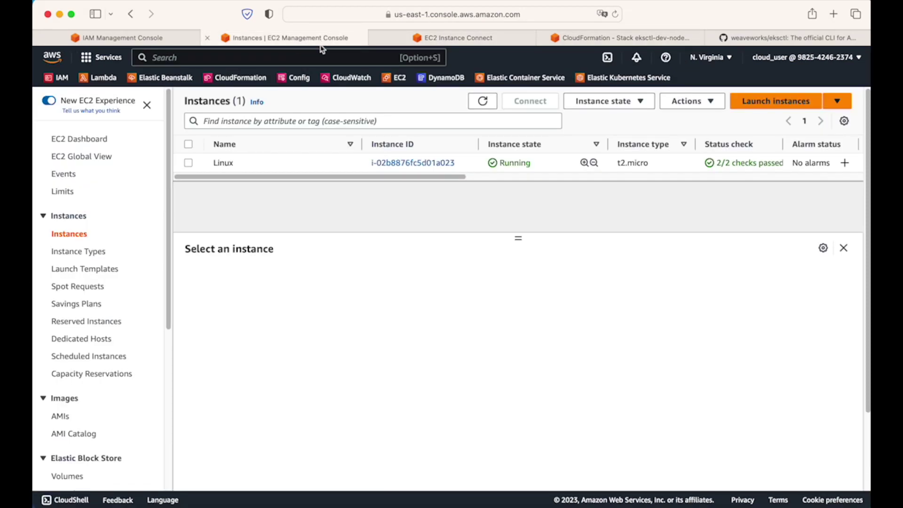
left_click(482, 100)
left_click(483, 103)
left_click(485, 106)
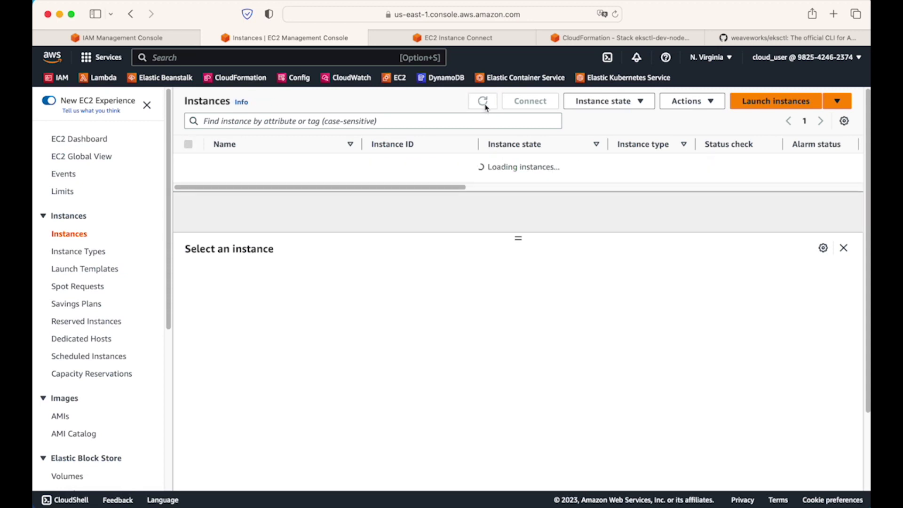
Return to CloudFormation, refresh the stack list and check the creation status of each stack.
left_click(614, 39)
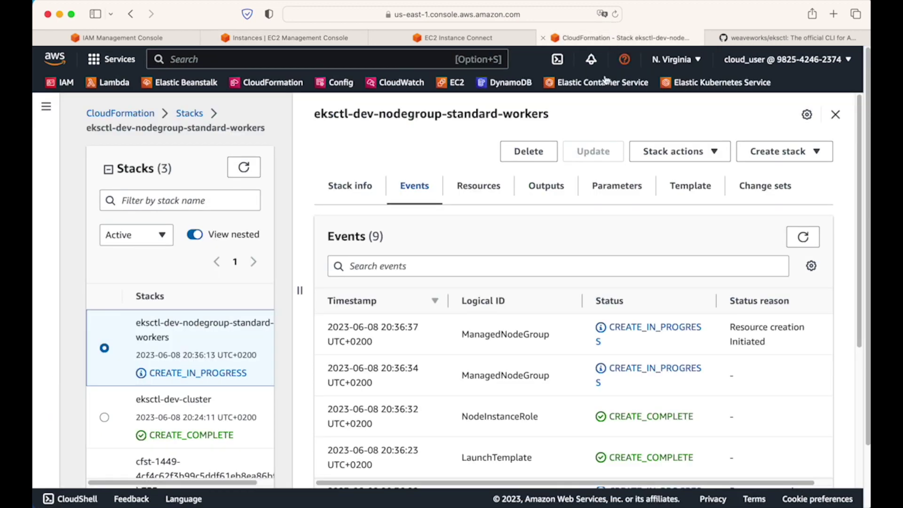
left_click(245, 168)
scroll(310, 313, "down", 1)
scroll(181, 372, "down", 2)
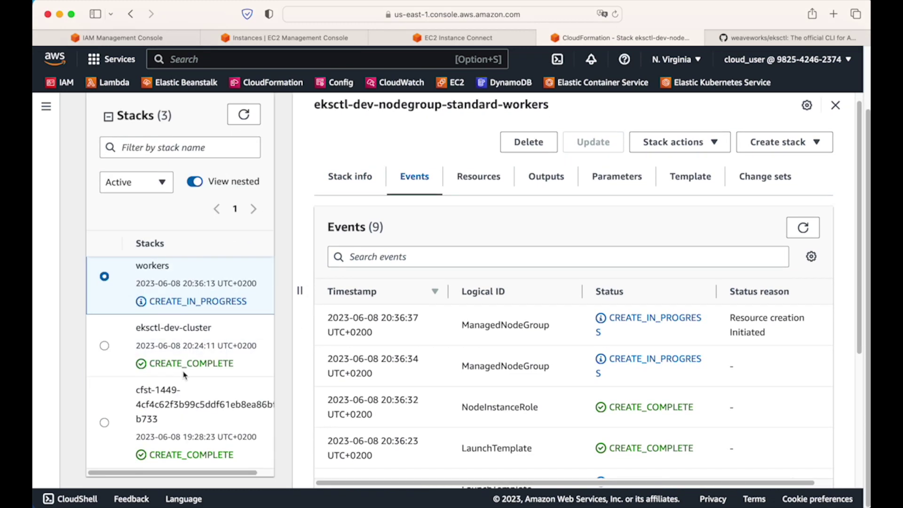
scroll(230, 335, "up", 2)
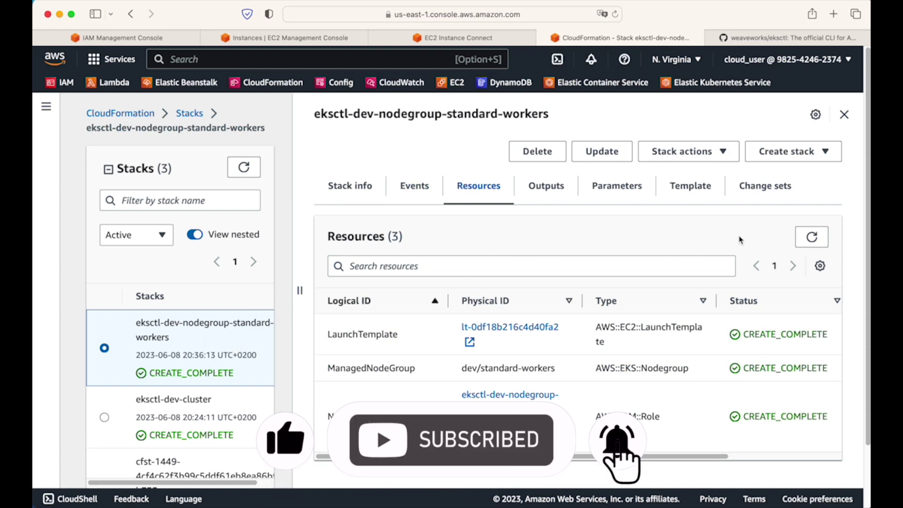
Refresh the EC2 instances list and view the details of the dev-standard-workers-Node instances.
left_click(304, 38)
left_click(489, 102)
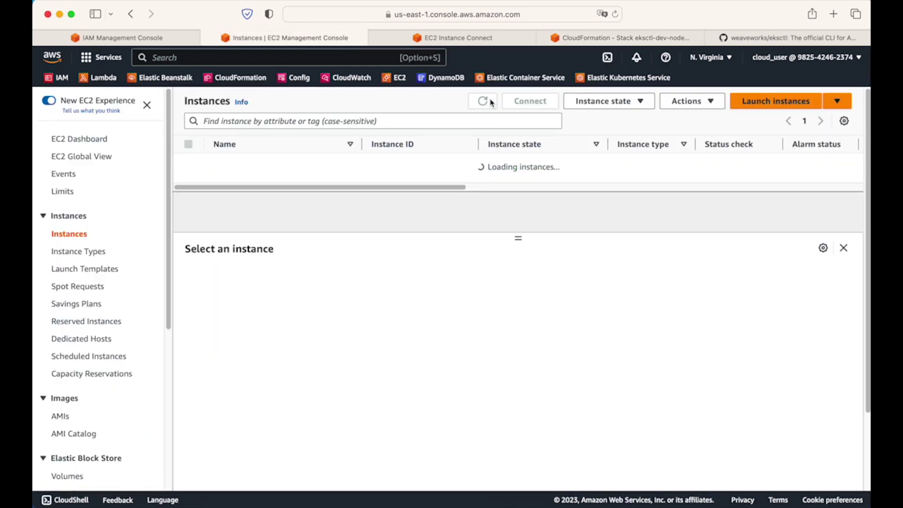
left_click(241, 183)
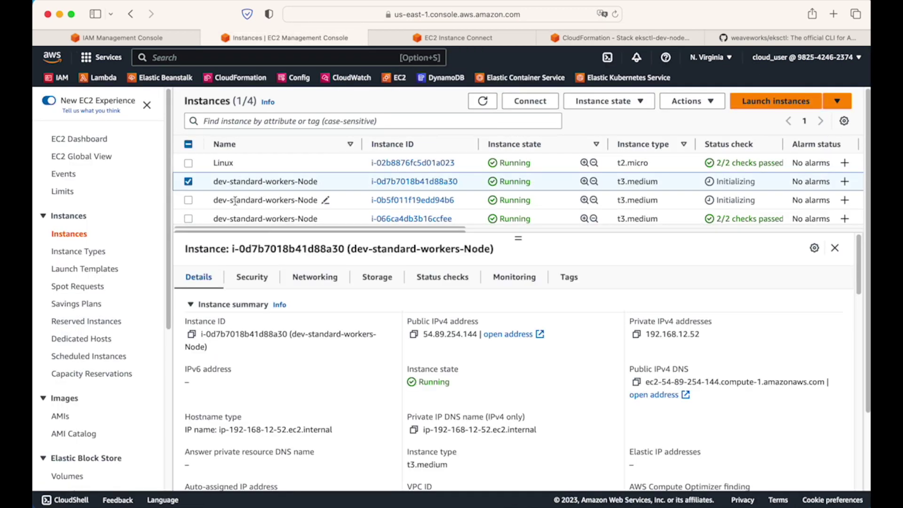
left_click(235, 202)
left_click(241, 215)
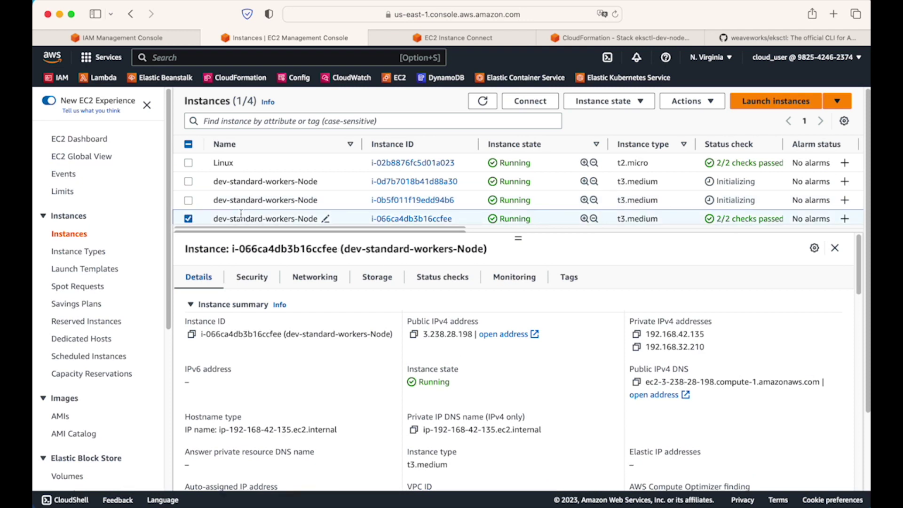
left_click(266, 181)
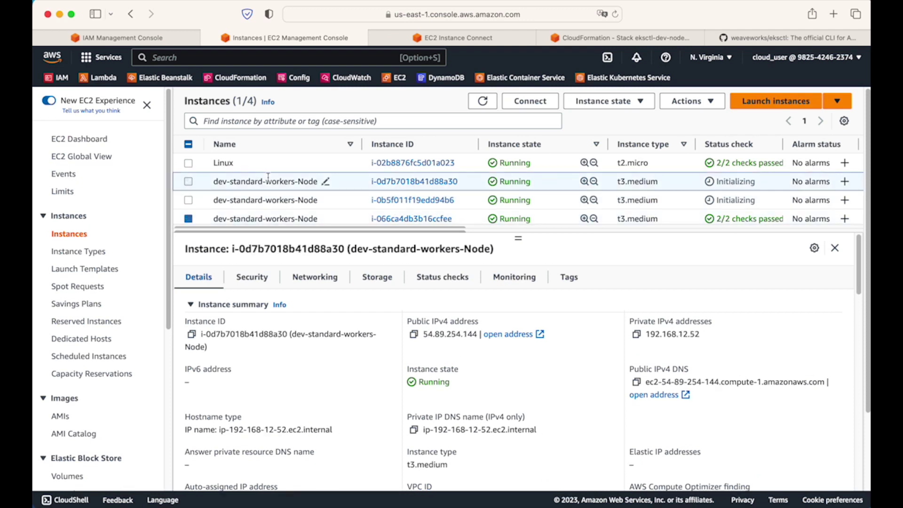
Open Elastic Kubernetes Service in a new browser tab, dismiss the version notice, and open the dev cluster.
left_click(615, 80, "super")
left_click(668, 36)
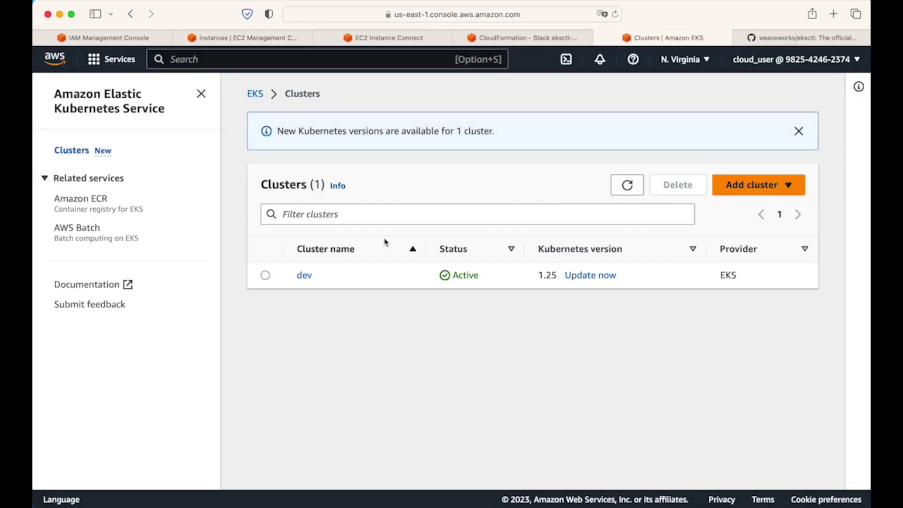
left_click(798, 151)
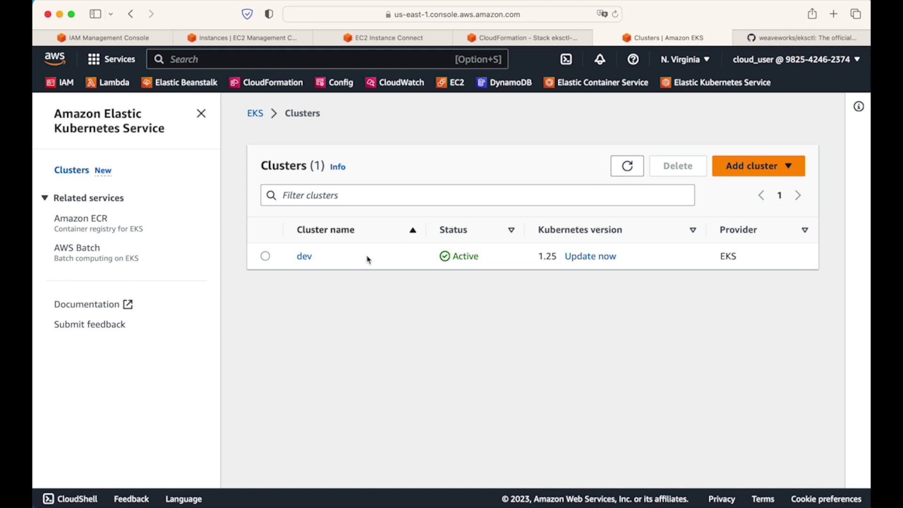
double_click(463, 256)
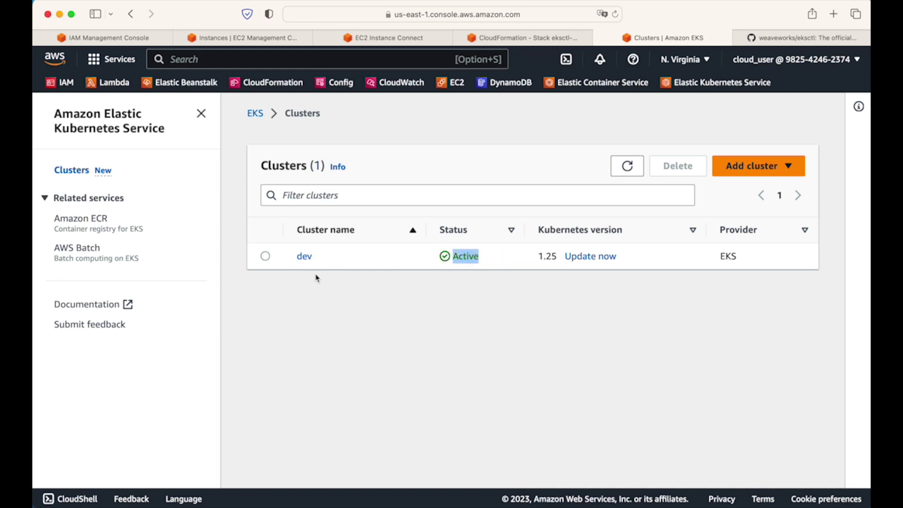
left_click(307, 257)
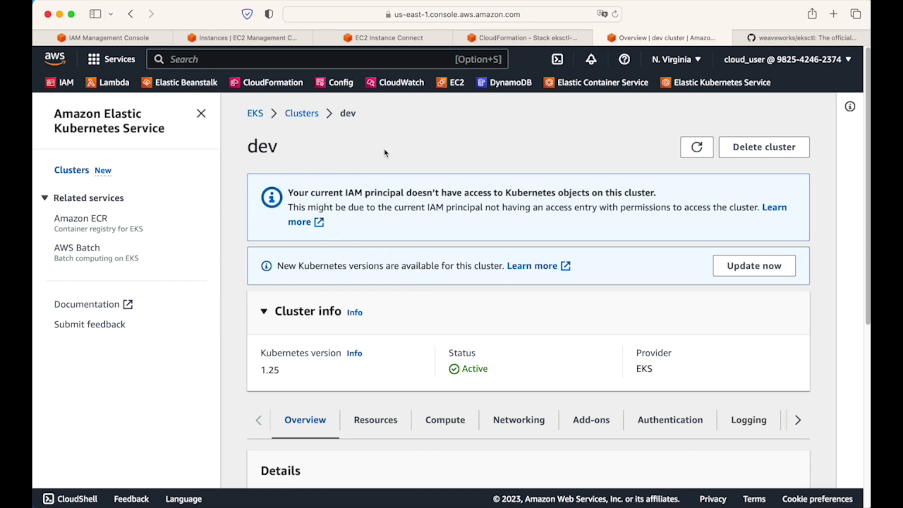
Examine the dev cluster's Kubernetes version and overview details.
left_click_drag(258, 148, 347, 144)
scroll(386, 228, "down", 1)
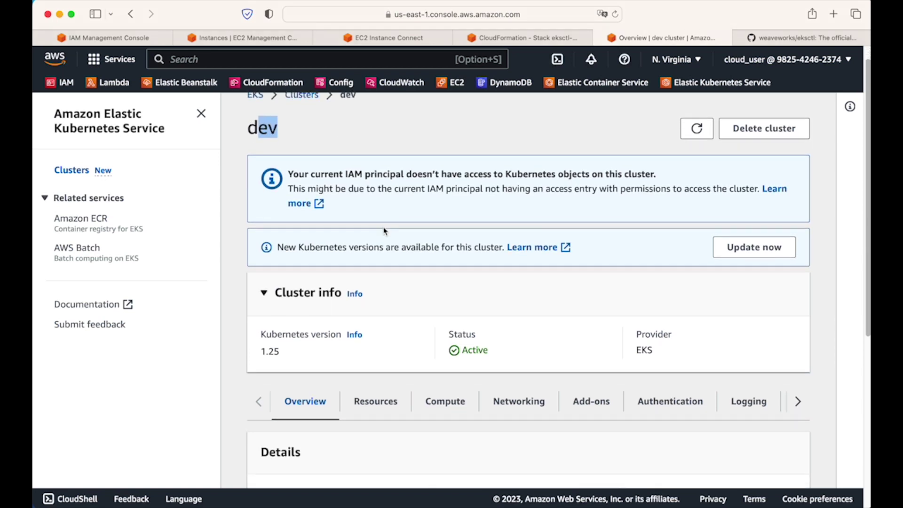
left_click_drag(261, 336, 341, 335)
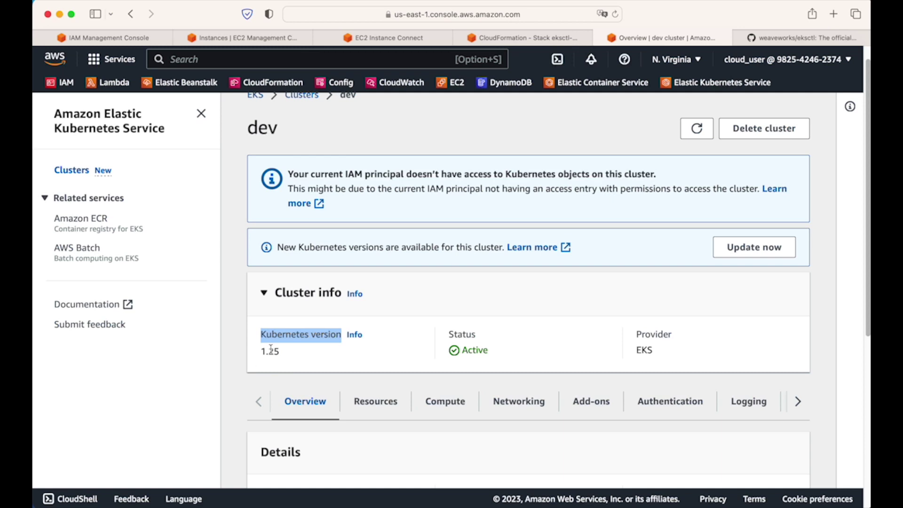
left_click_drag(262, 352, 294, 352)
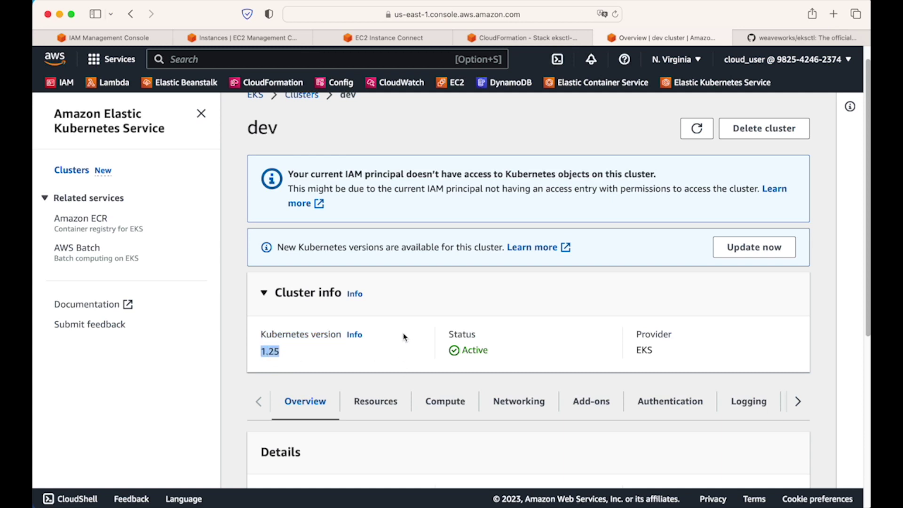
scroll(429, 335, "down", 5)
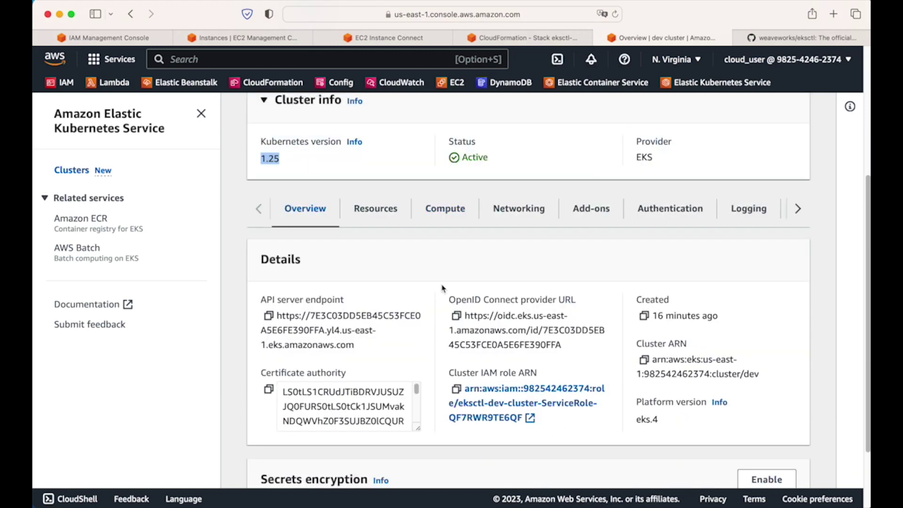
Show the dev cluster's compute resources and open the standard-workers node group.
left_click(446, 211)
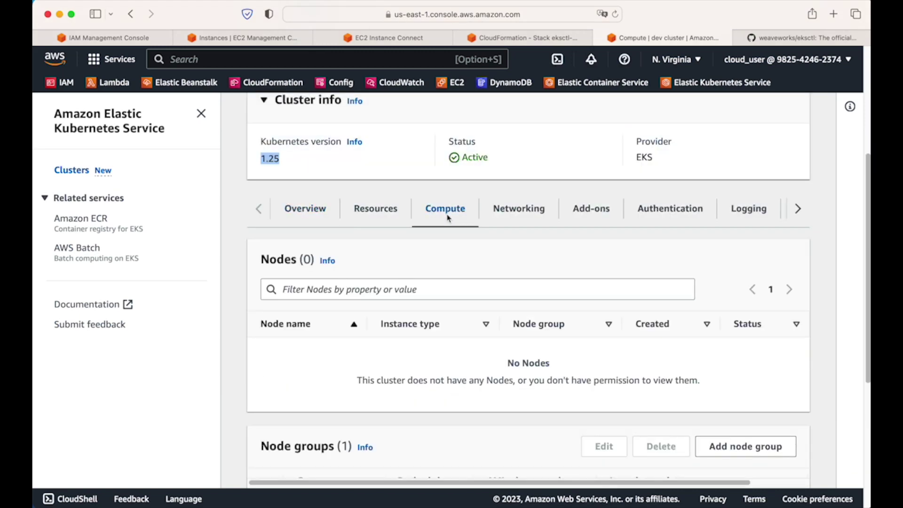
scroll(323, 322, "down", 5)
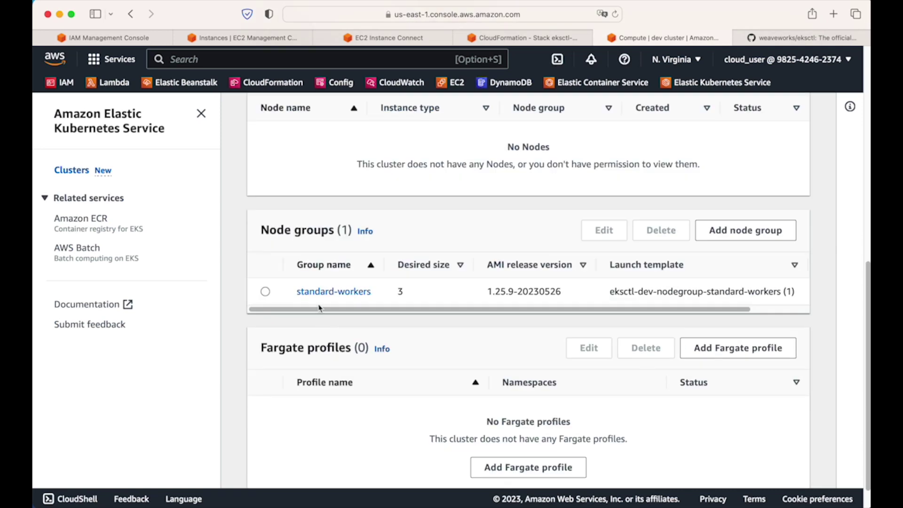
left_click(346, 292)
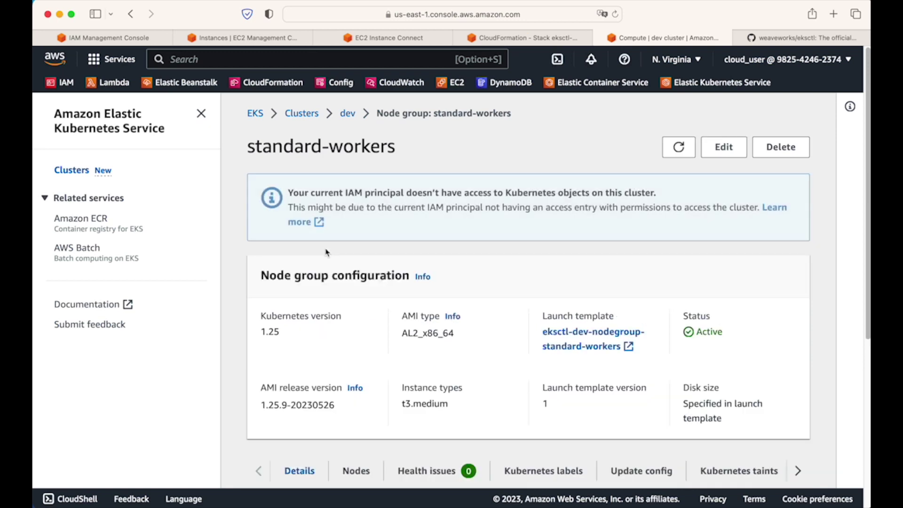
Examine the standard-workers node group's configuration, including AMI type, status, instance type and scaling details, and return to the dev cluster overview.
left_click_drag(262, 317, 296, 340)
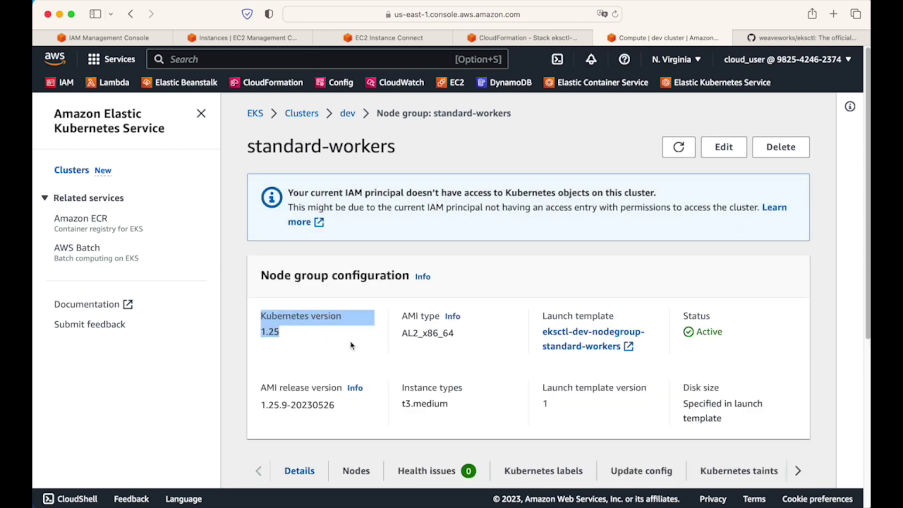
scroll(387, 352, "down", 2)
left_click_drag(404, 281, 470, 277)
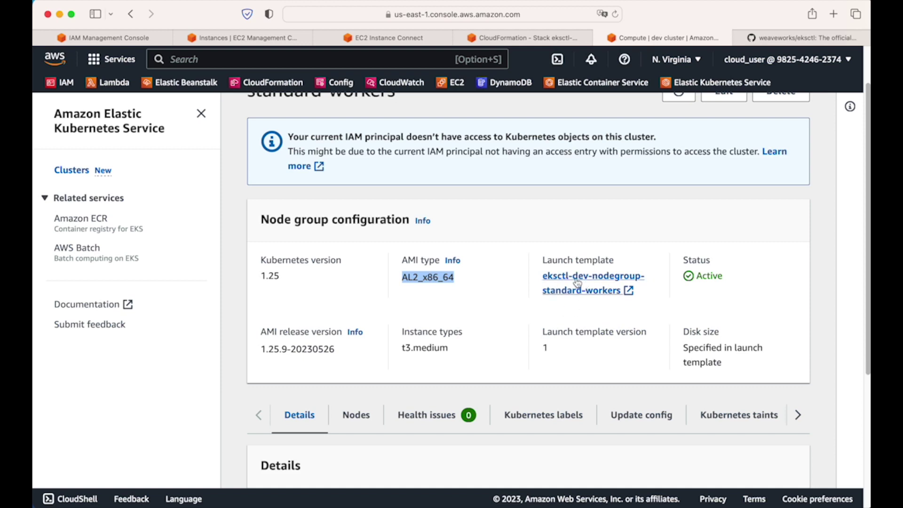
double_click(721, 282)
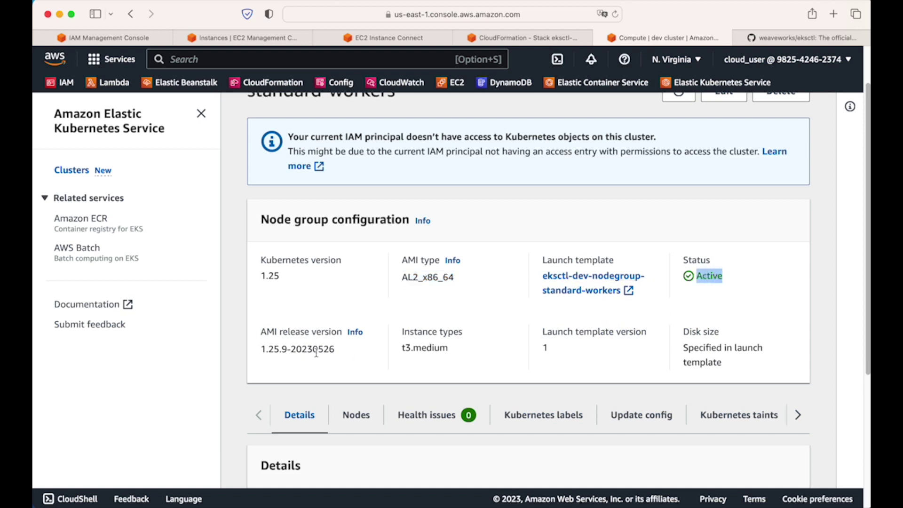
left_click_drag(258, 355, 460, 346)
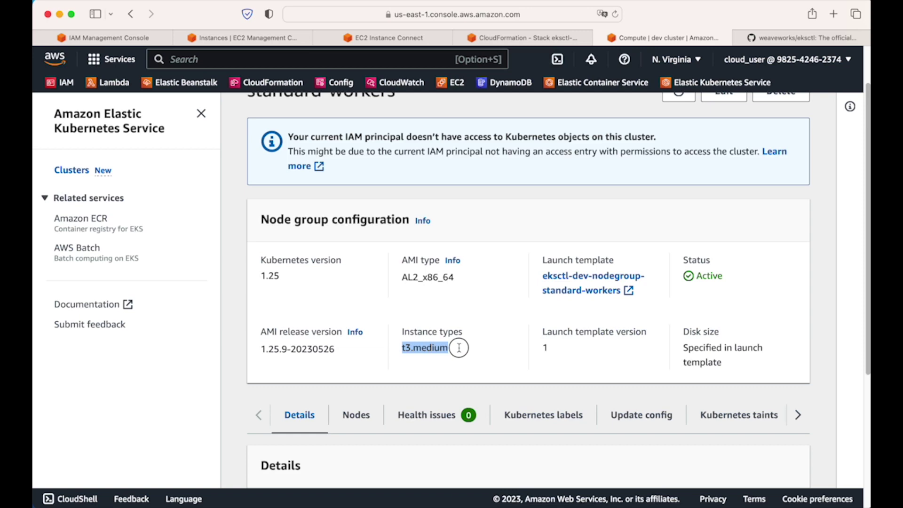
left_click(550, 349)
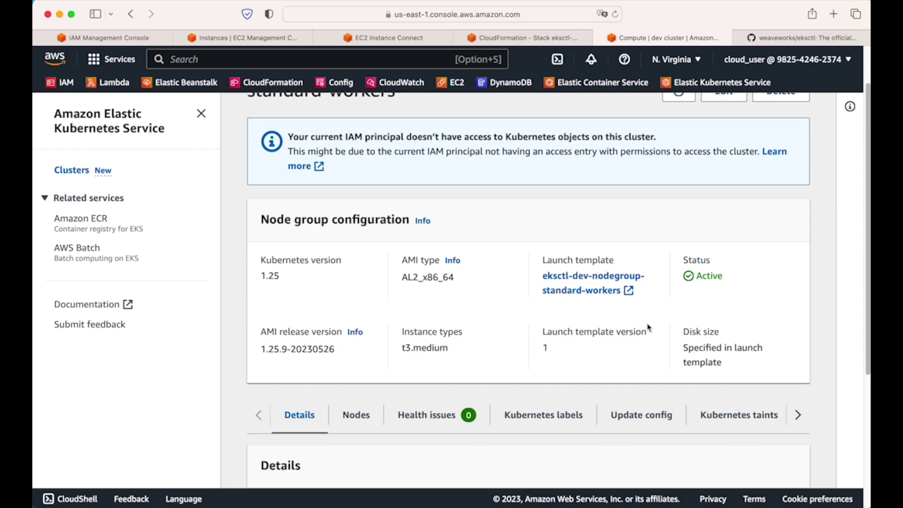
scroll(408, 372, "down", 5)
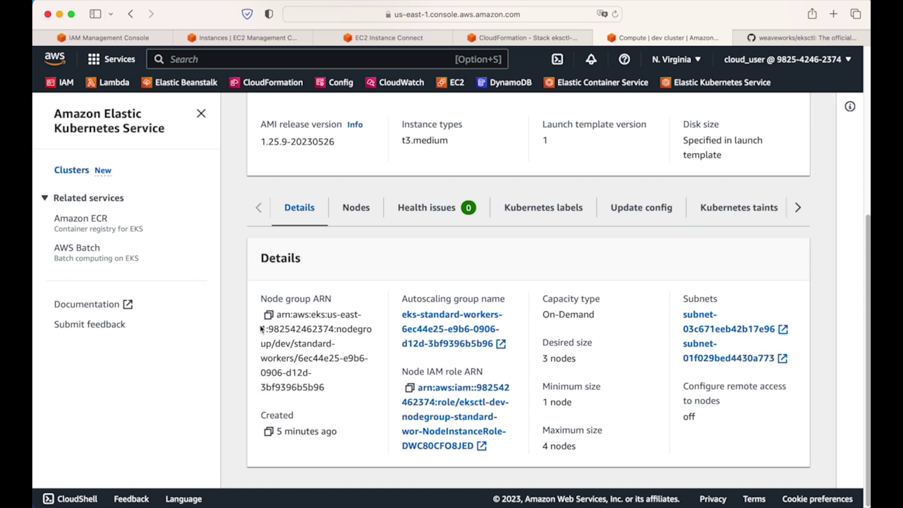
left_click_drag(262, 298, 447, 414)
scroll(623, 416, "up", 6)
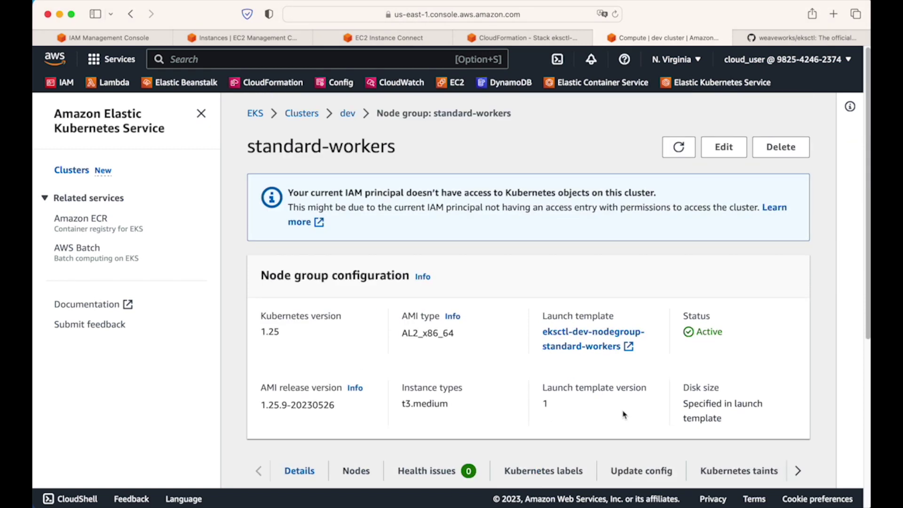
left_click(349, 114)
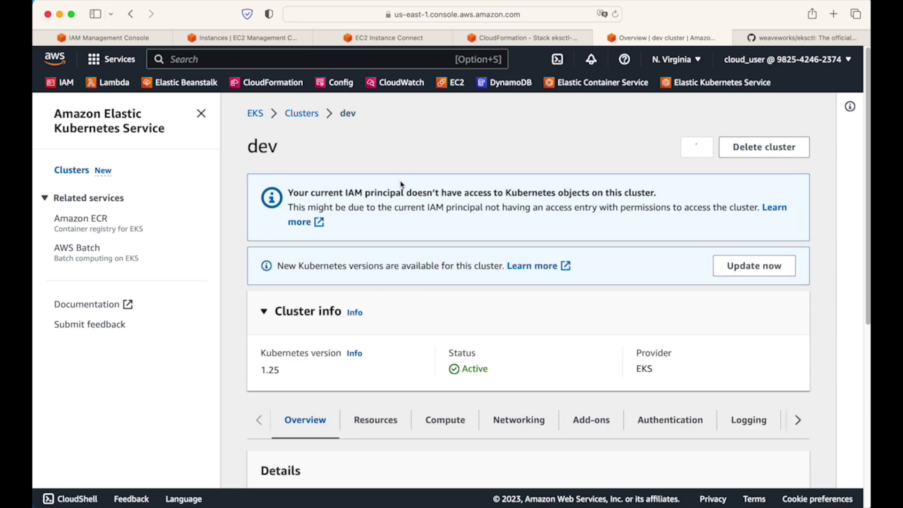
Examine the dev cluster's networking details and its control plane logging settings.
scroll(498, 272, "down", 4)
left_click(532, 248)
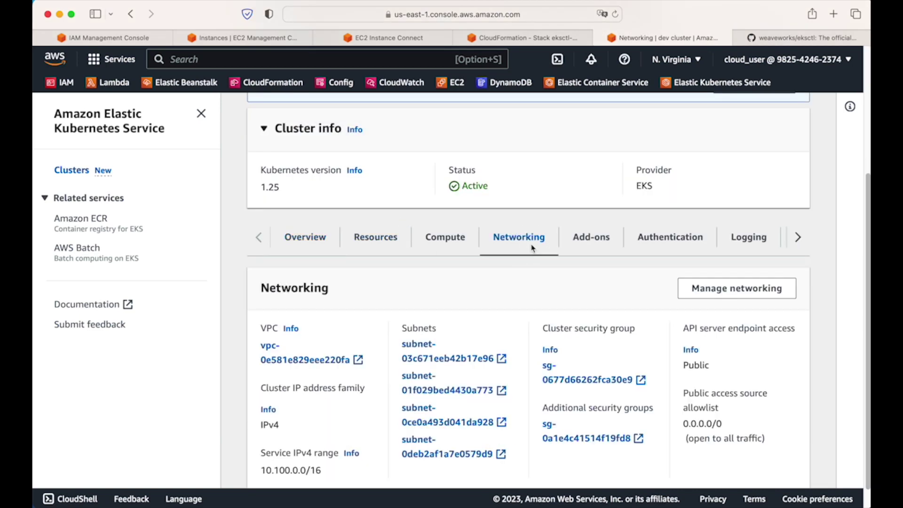
scroll(463, 304, "down", 1)
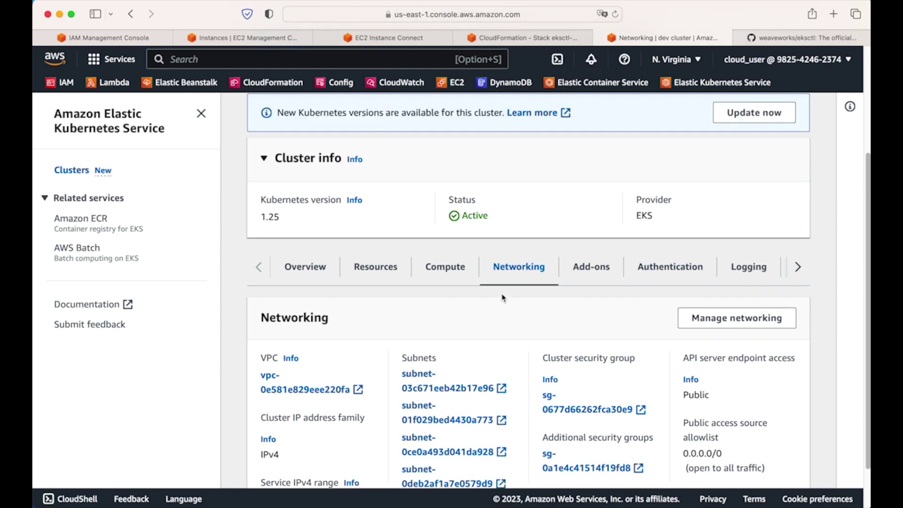
left_click(737, 275)
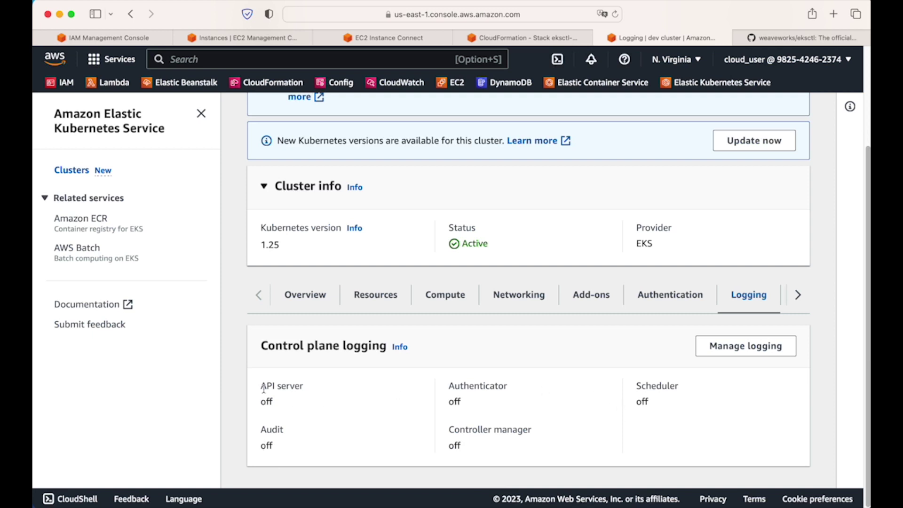
left_click_drag(262, 345, 662, 408)
left_click(712, 433)
Return to the EC2 Instance Connect terminal, check the final line of the cluster creation log, and clear the screen.
left_click(506, 37)
left_click(389, 38)
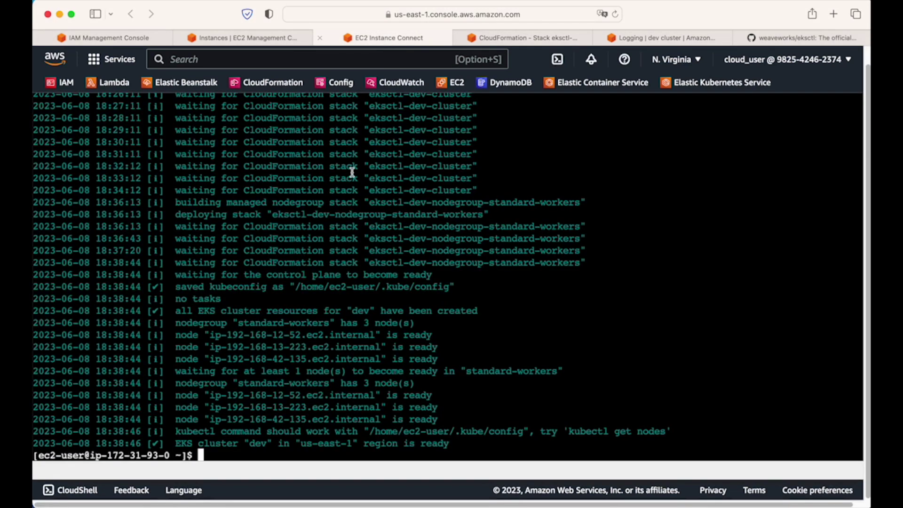
left_click_drag(175, 443, 459, 444)
left_click(508, 396)
type("clear")
key("Return")
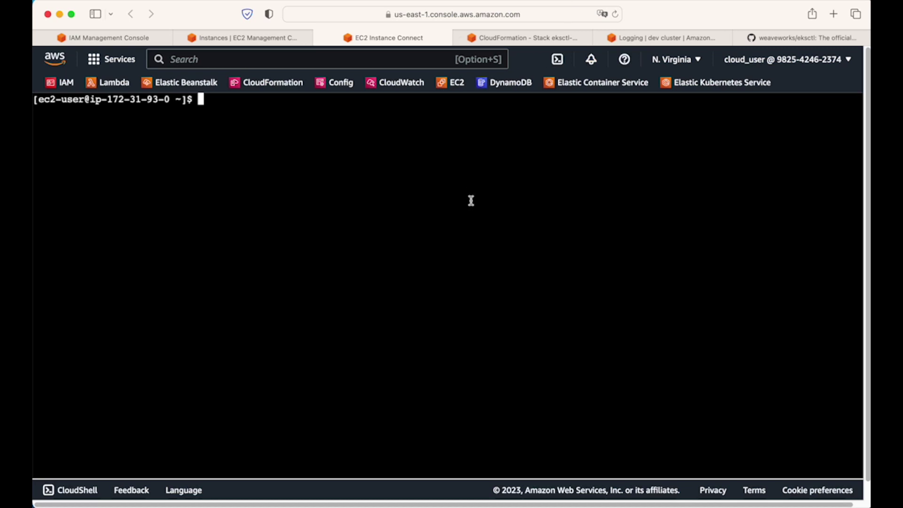
List the EKS clusters with eksctl get cluster and check the region and eksctl-created values.
type("eksctl get cluster")
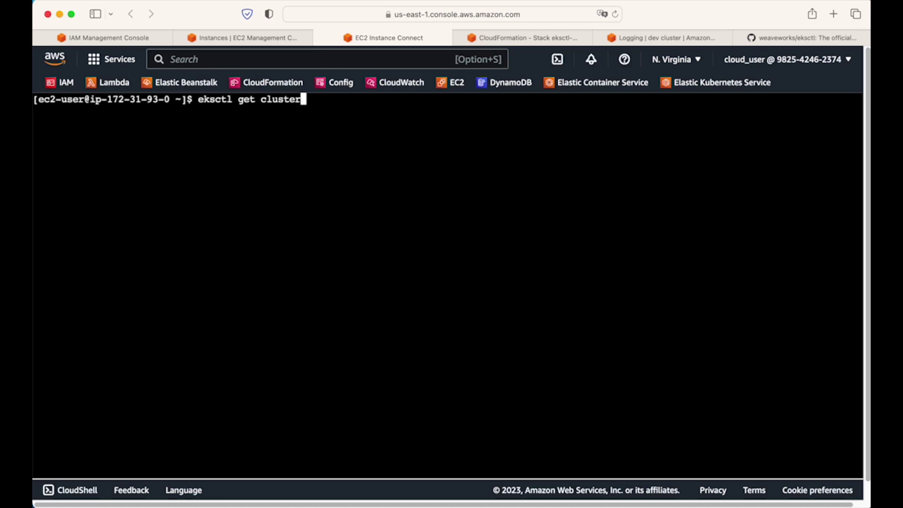
key("Return")
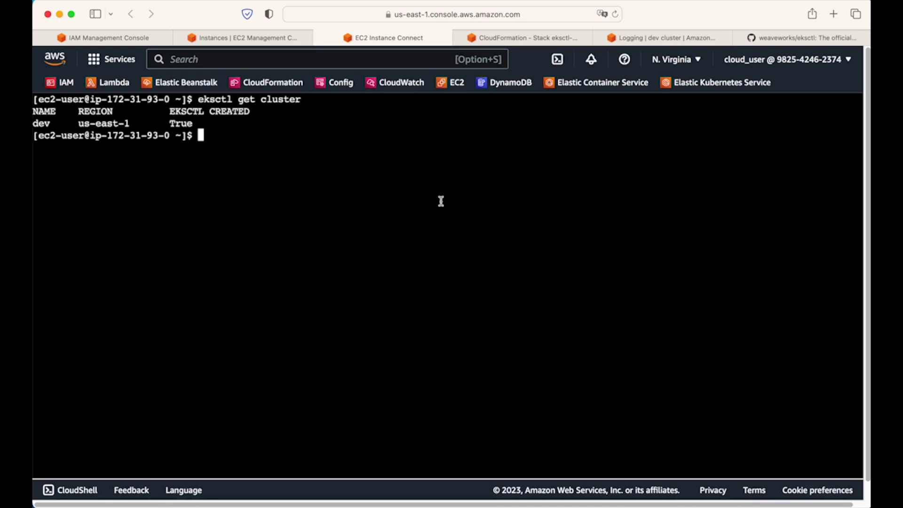
double_click(80, 123)
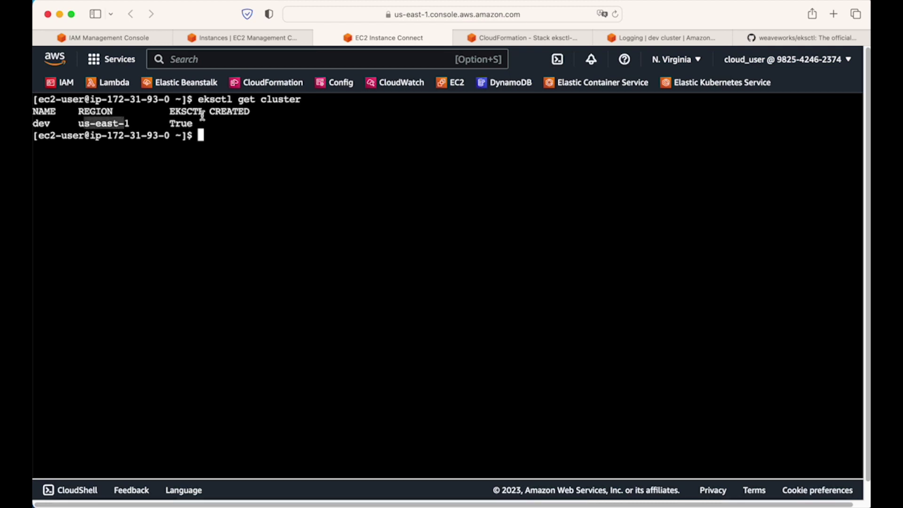
left_click(262, 115)
left_click_drag(215, 123, 153, 92)
left_click(247, 141)
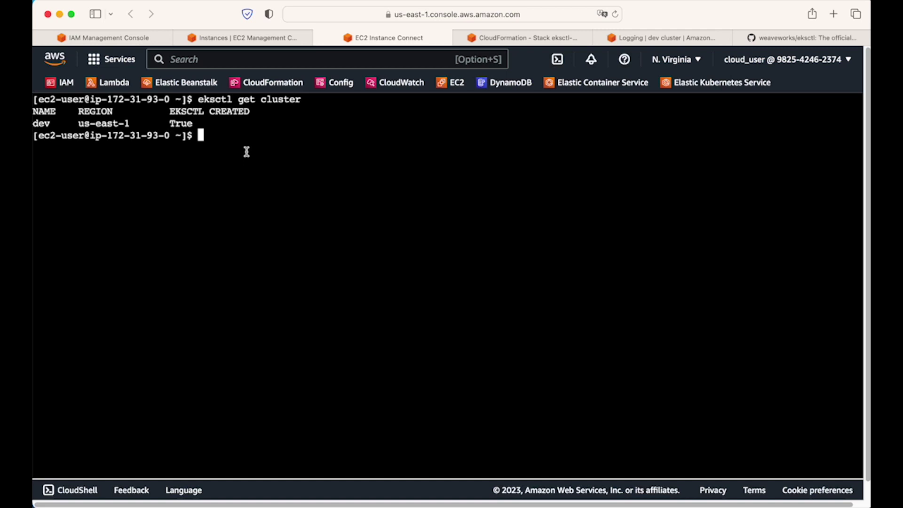
Update the kubeconfig for the dev cluster by running aws eks update-kubeconfig --name dev --region us-east-1.
type("aws eks ")
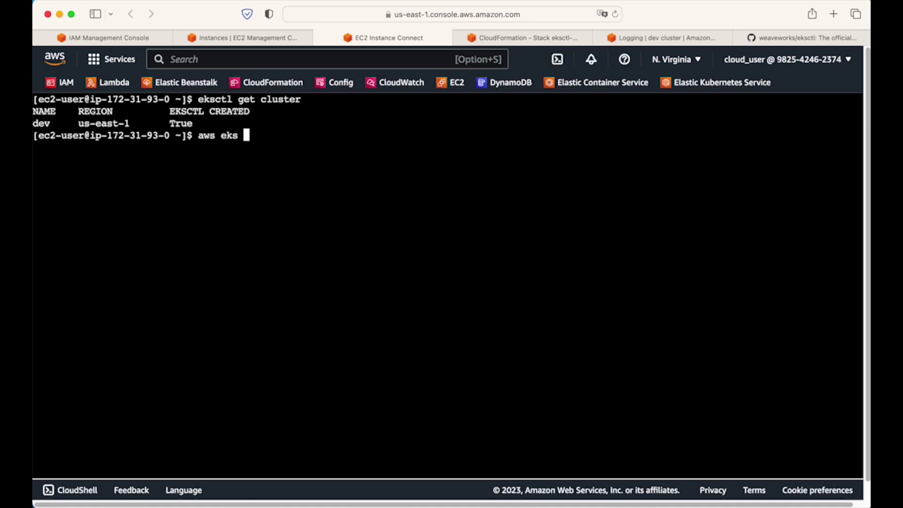
type("update-k")
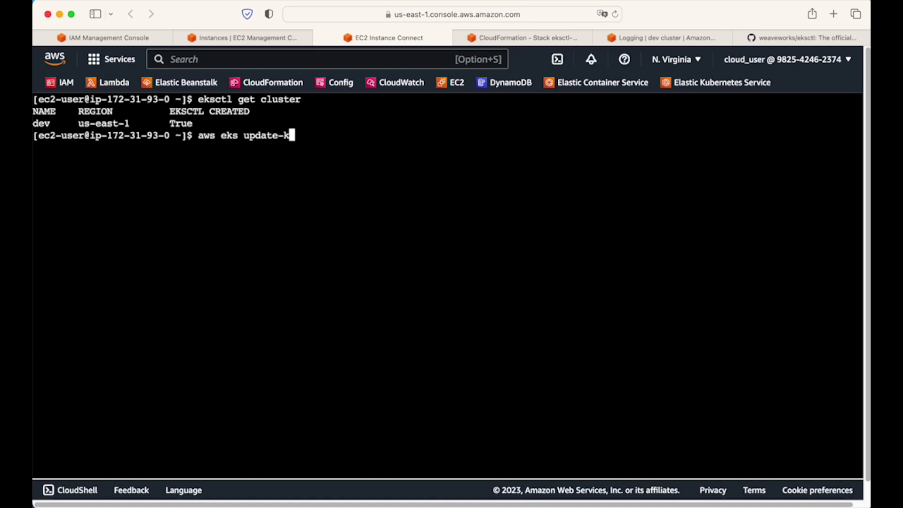
type("ubeconfig ")
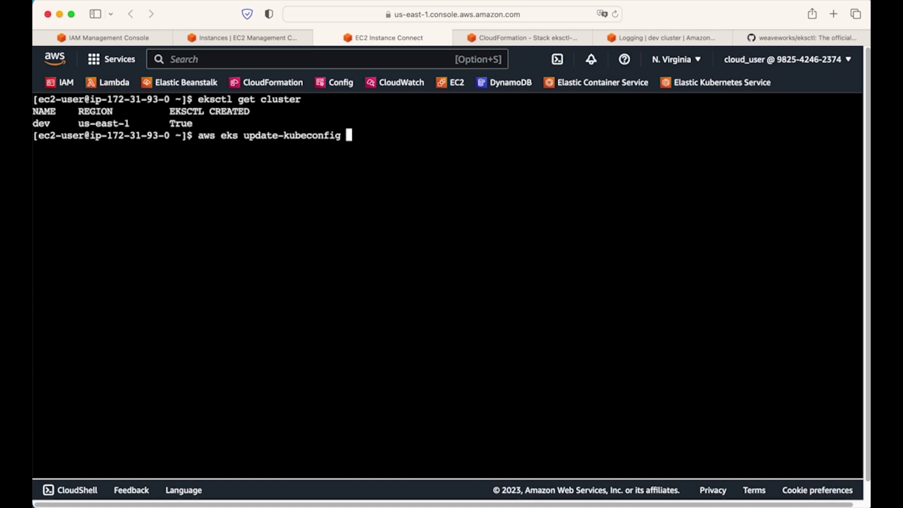
type("--name de")
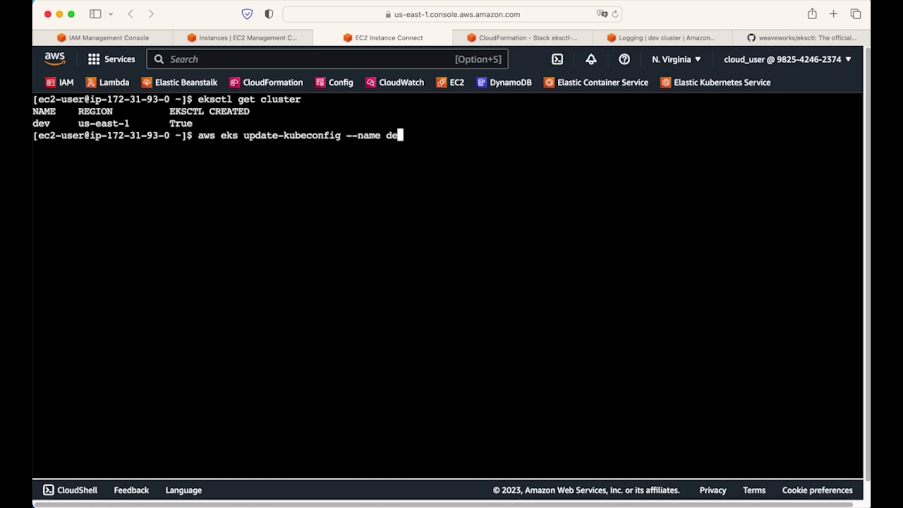
type("v --region")
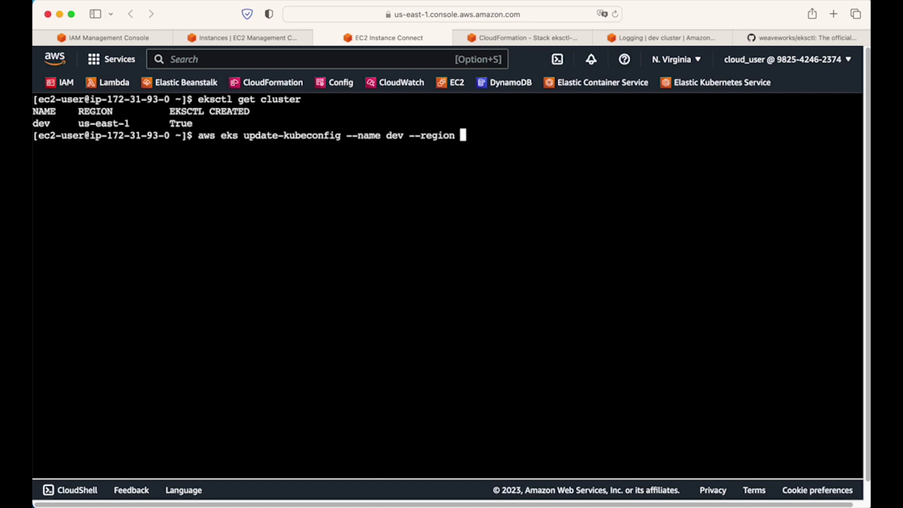
type(" us-east-1")
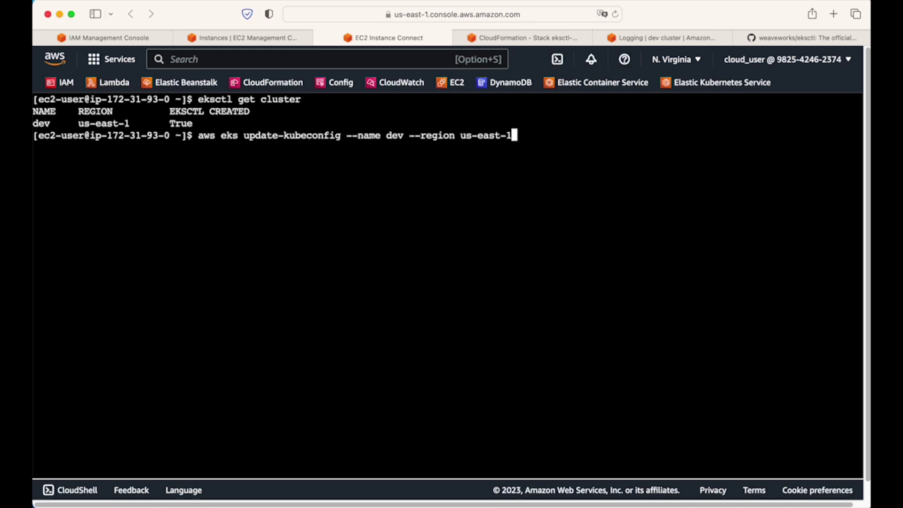
key("Return")
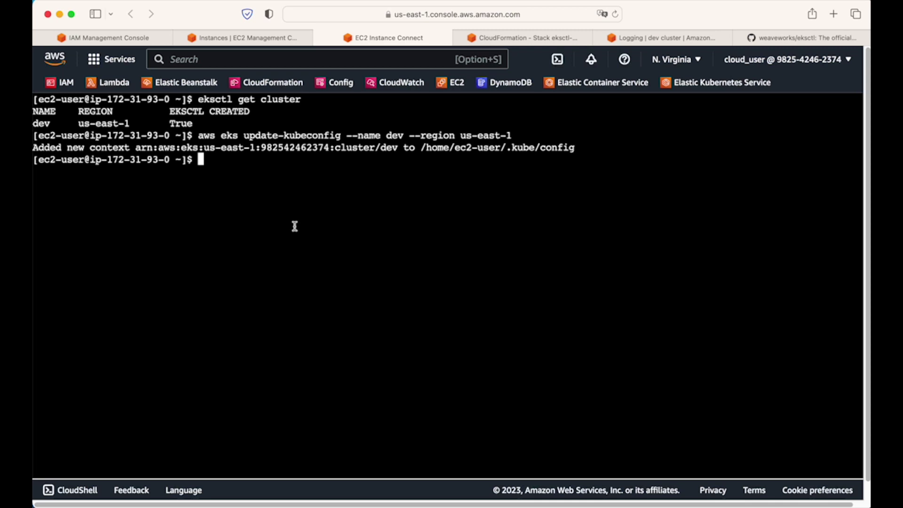
Install Git on the instance with sudo yum install -y git.
type("sudo yum ")
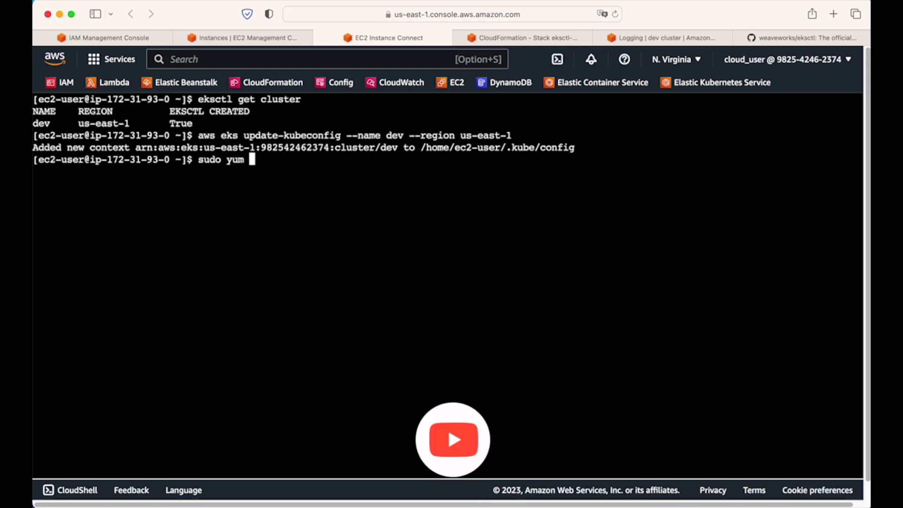
type("install ")
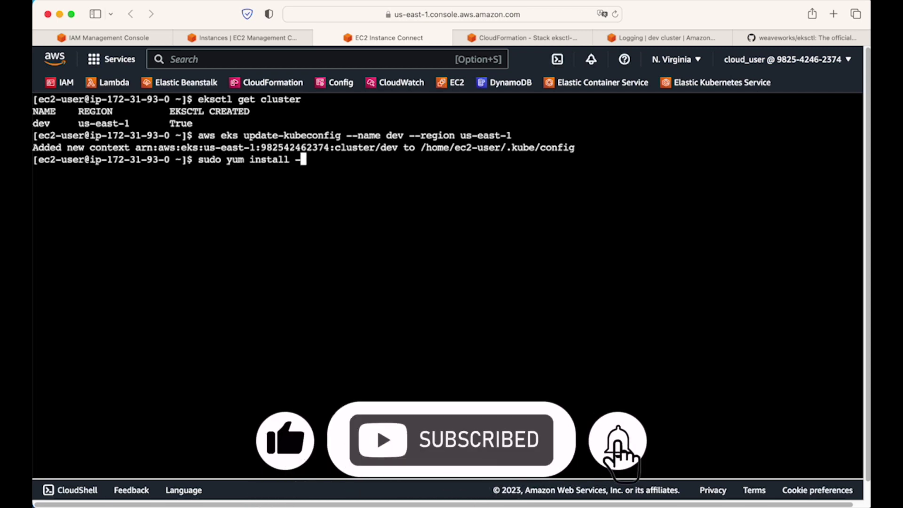
type("-y ")
type("hl")
key("BackSpace")
key("BackSpace")
type("git")
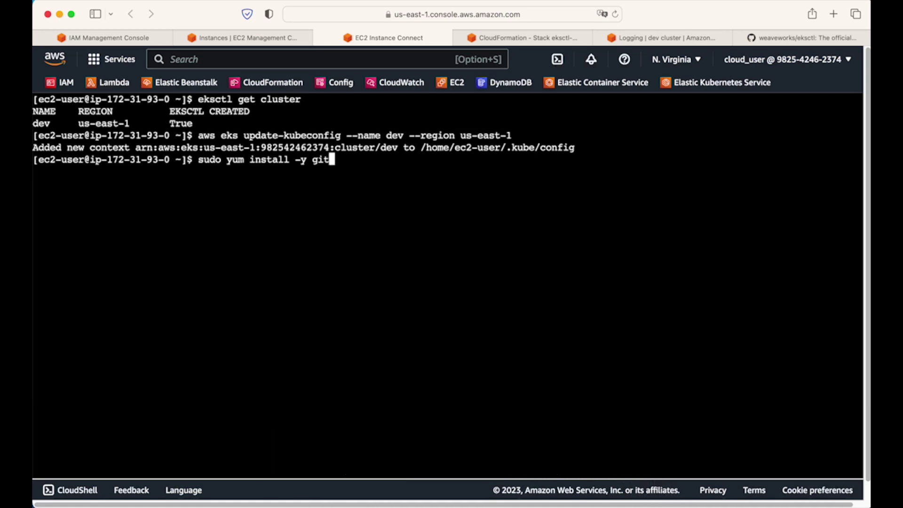
key("Return")
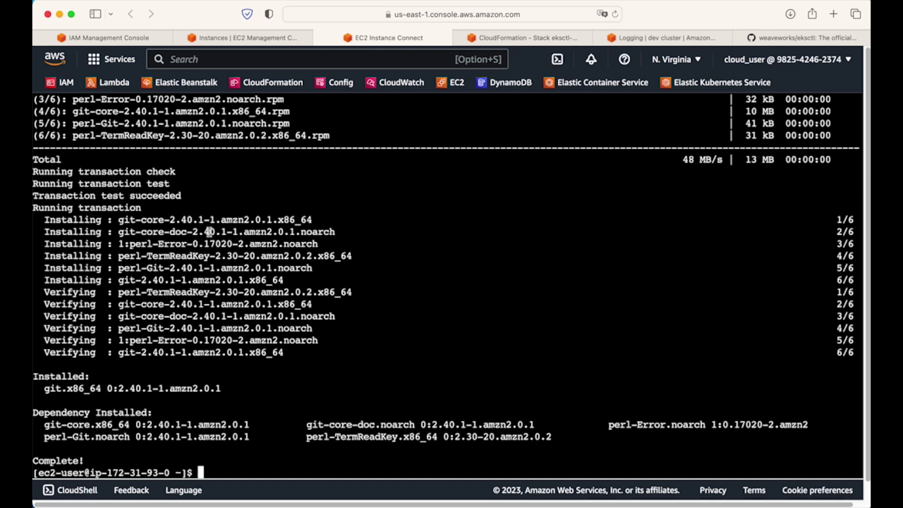
Switch to the eks-basics repository on GitHub, copy its HTTPS clone URL, and return to the terminal.
mouse_move(35, 209)
left_click(94, 150)
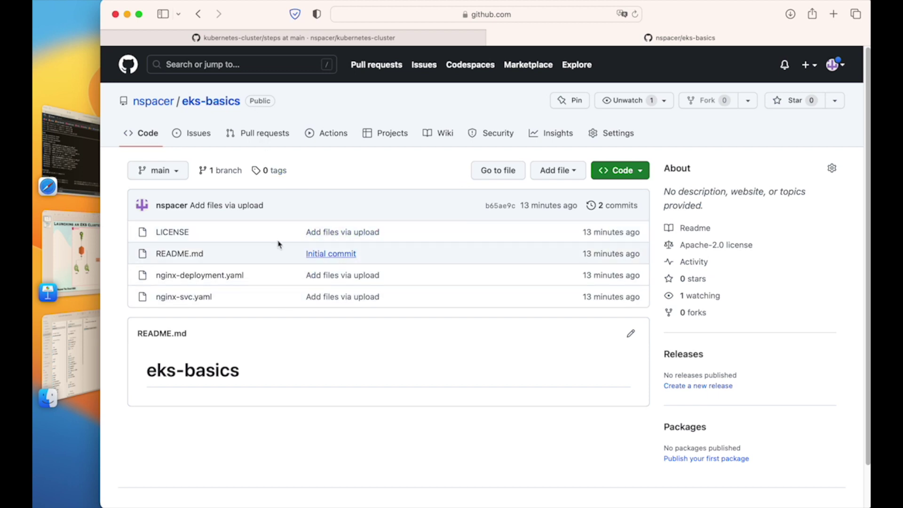
left_click(633, 177)
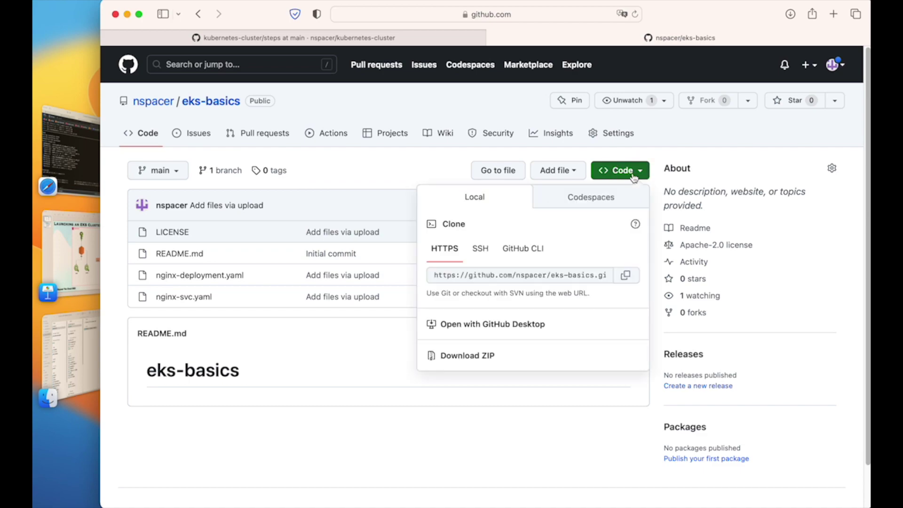
left_click(626, 275)
key("super+grave")
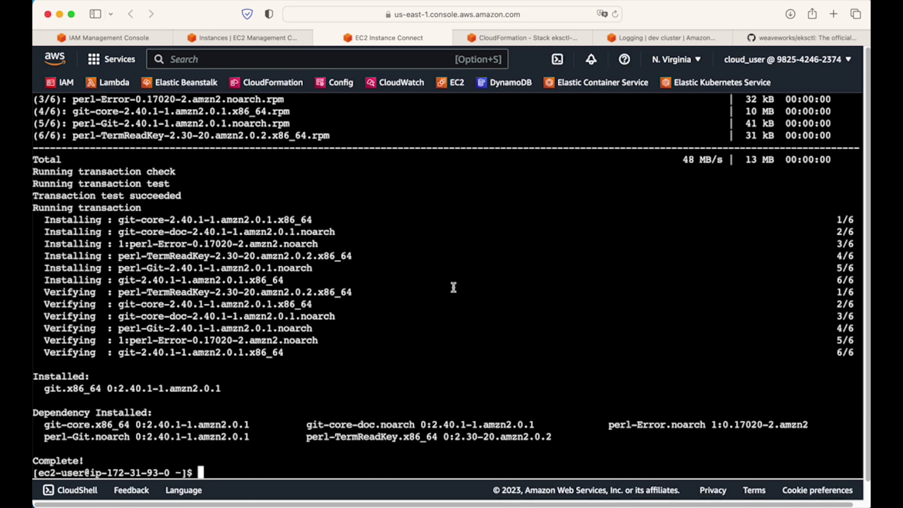
Clear the terminal and clone the eks-basics repository with git clone and the copied HTTPS URL.
type("clear")
key("Return")
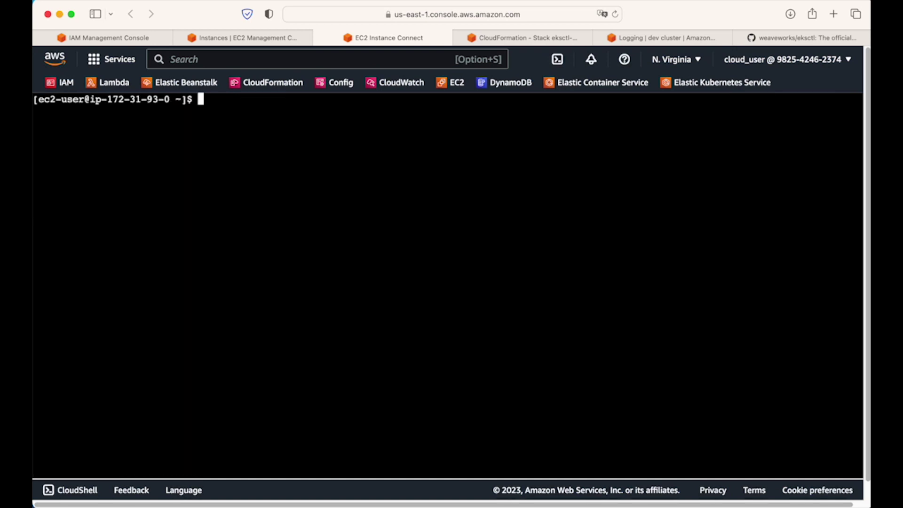
type("git clone")
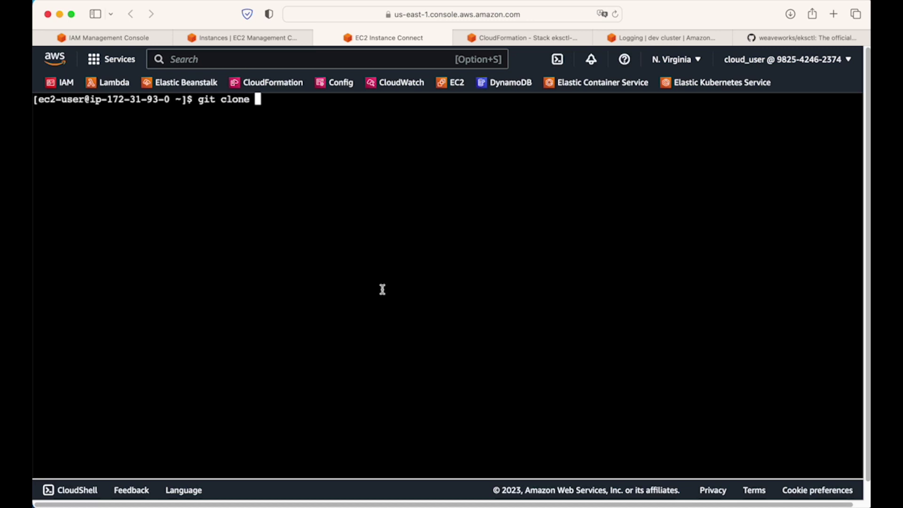
key("super+v")
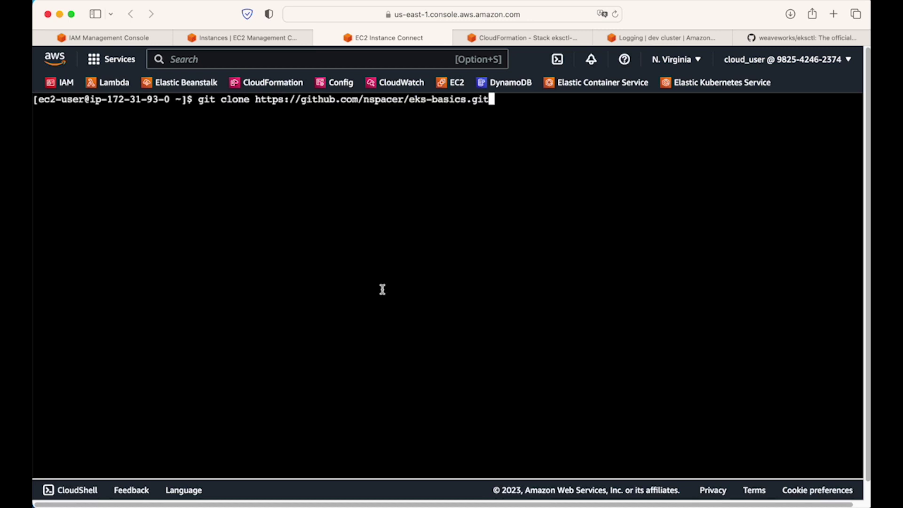
key("Return")
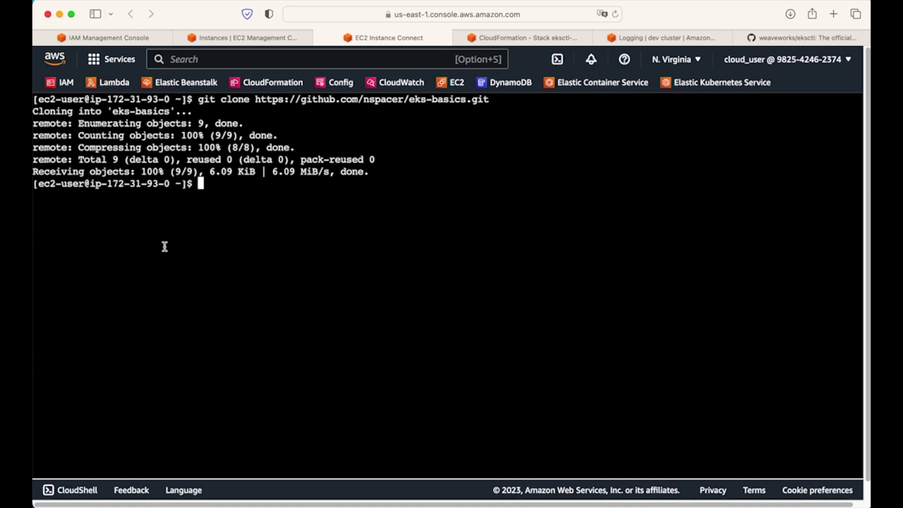
List the home directory's contents and change into the eks-basics directory.
type("ls")
key("Return")
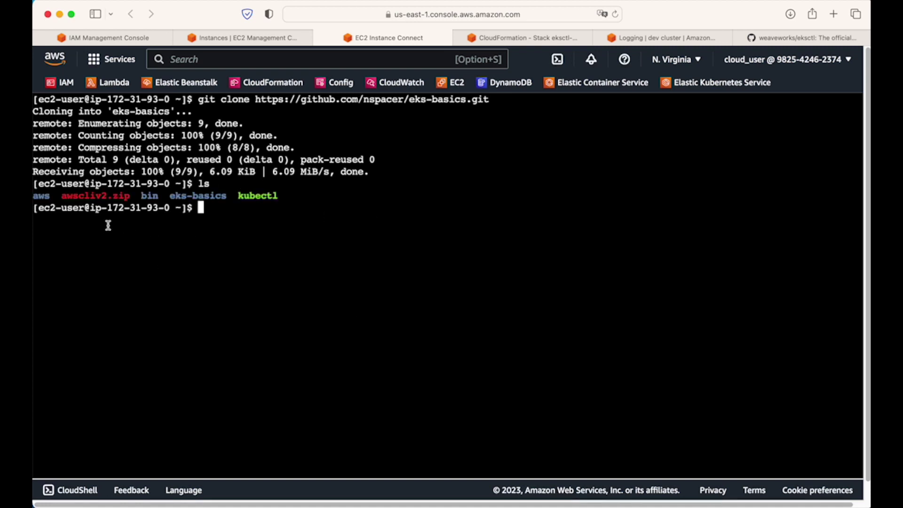
left_click_drag(171, 196, 223, 198)
left_click(231, 221)
type("cdk")
key("BackSpace")
key("BackSpace")
type("ek")
key("Tab")
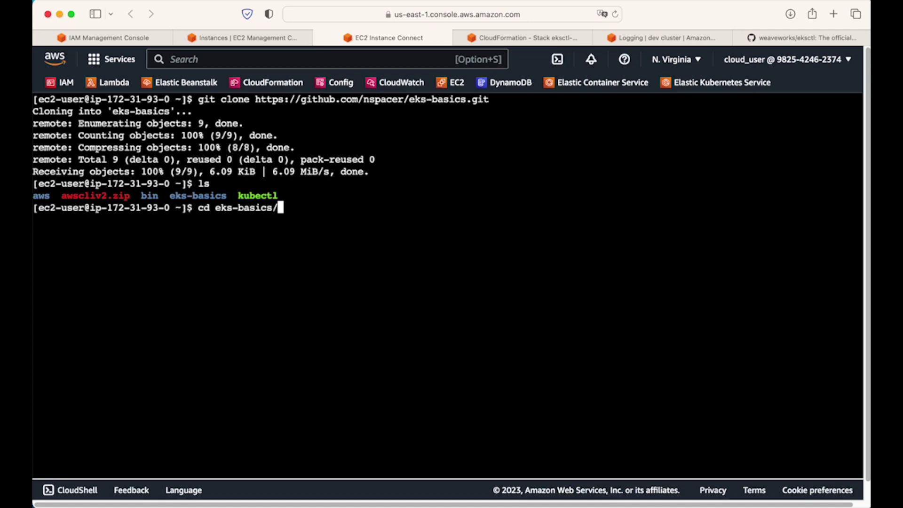
key("Return")
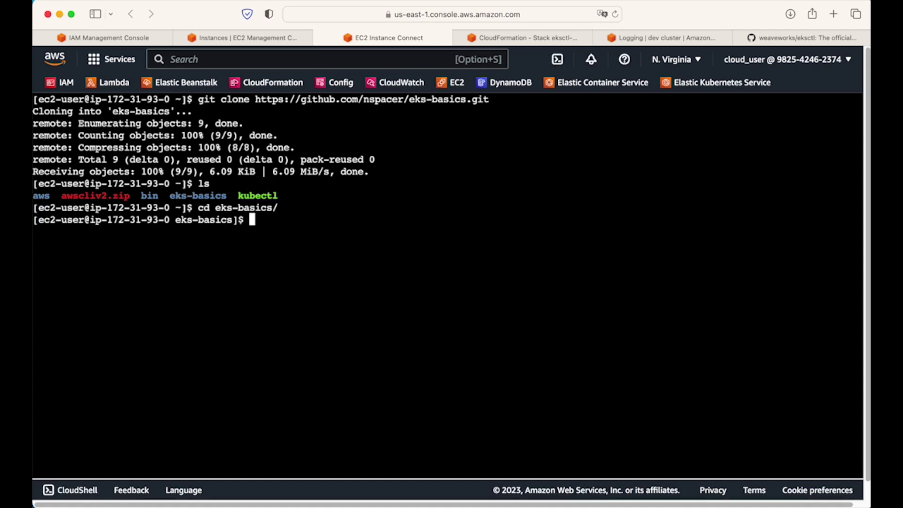
Display the contents of nginx-deployment.yaml with cat.
type("cat n")
key("Tab")
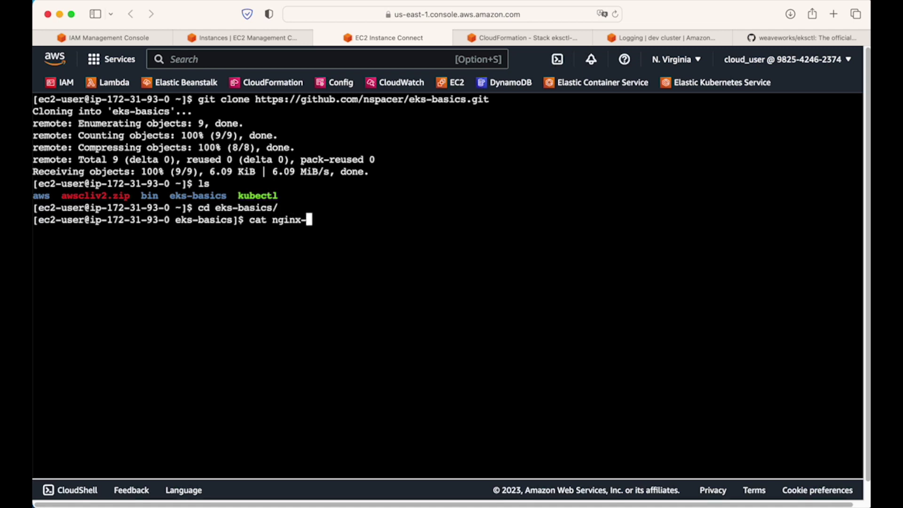
type("de")
key("Tab")
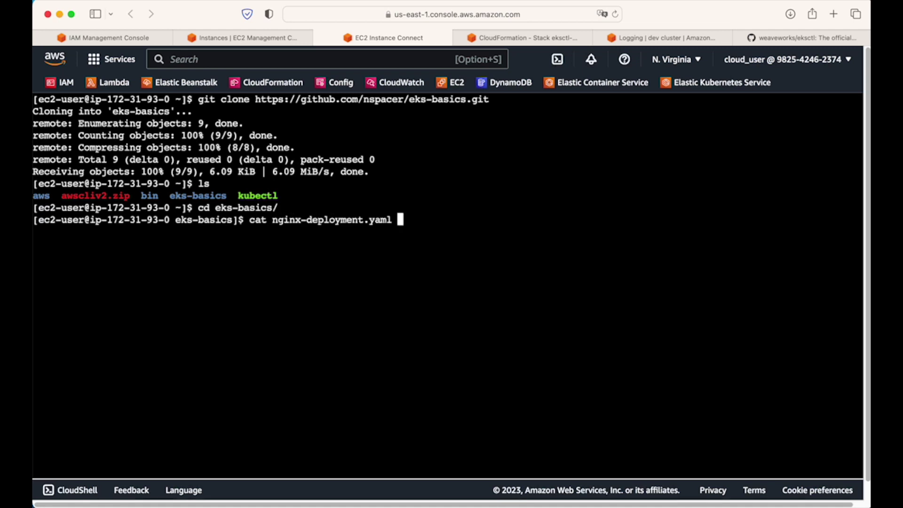
key("Return")
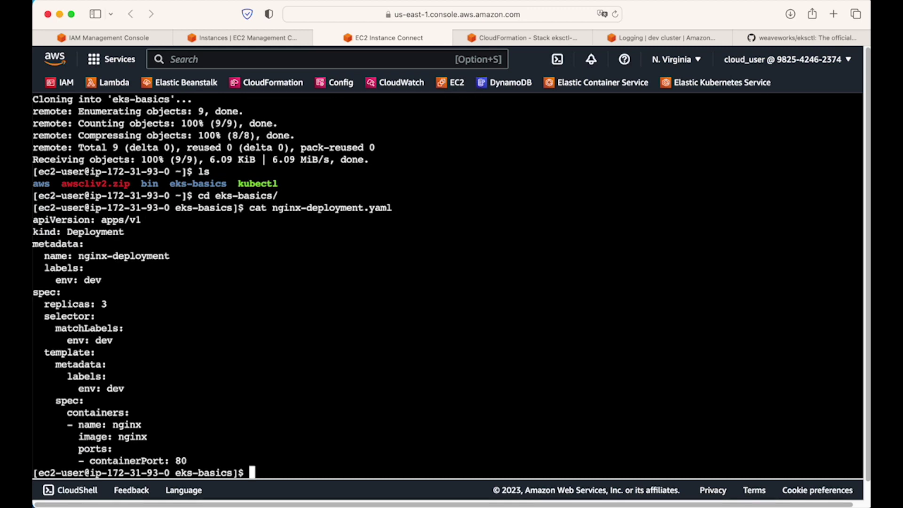
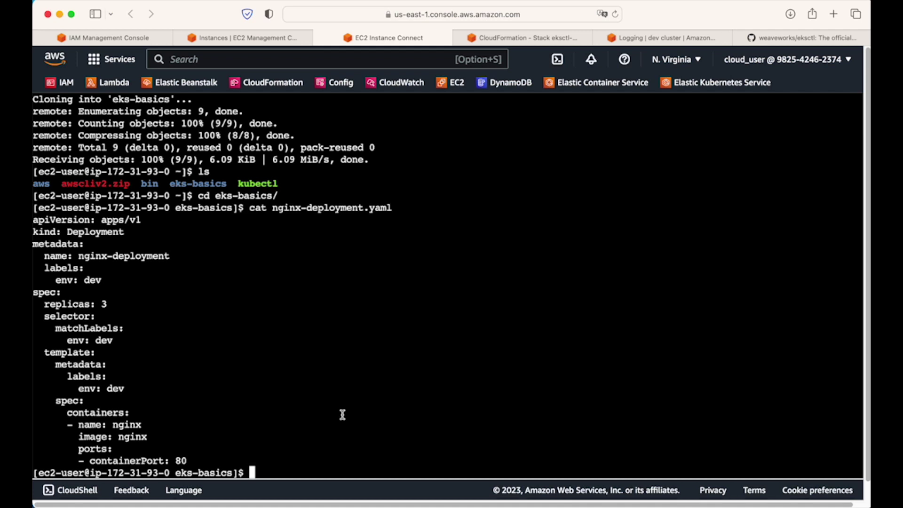
Display the contents of nginx-svc.yaml with cat and examine the service's name, type and port.
type("cat nginx-")
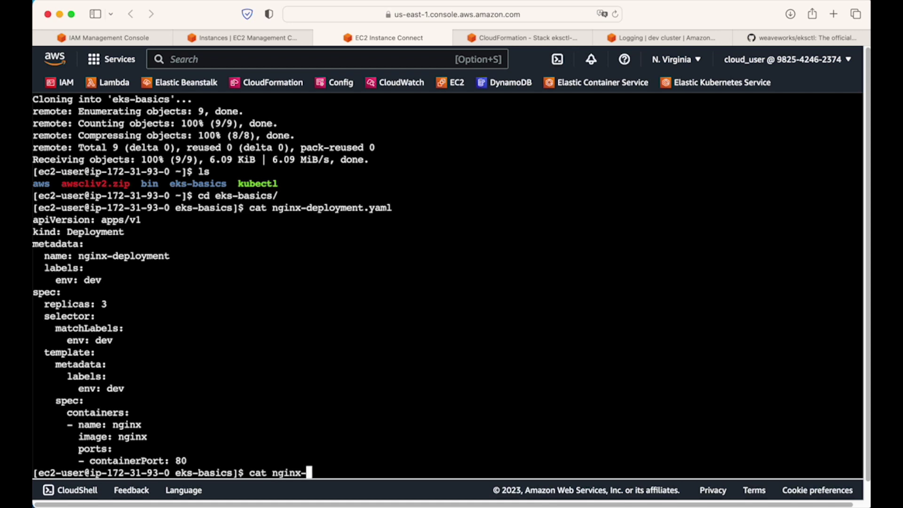
type("ser")
key("BackSpace")
key("BackSpace")
type("vc")
key("Tab")
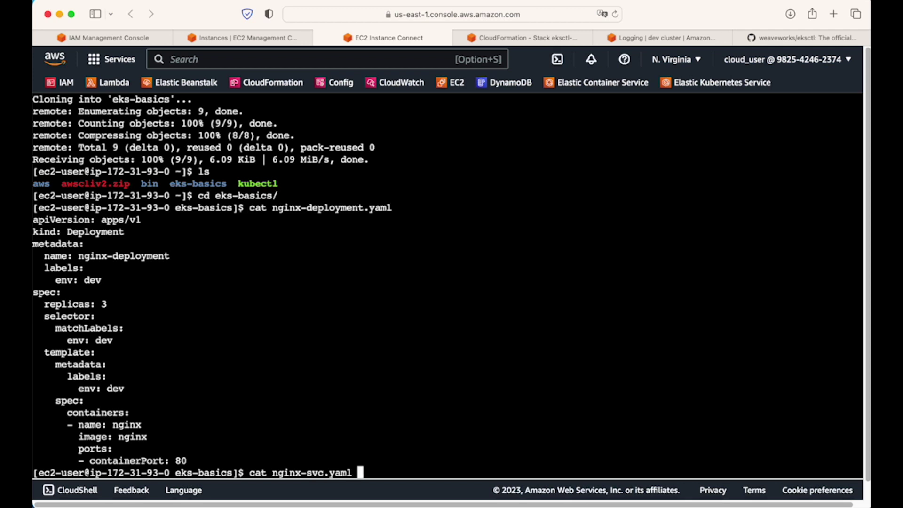
key("Return")
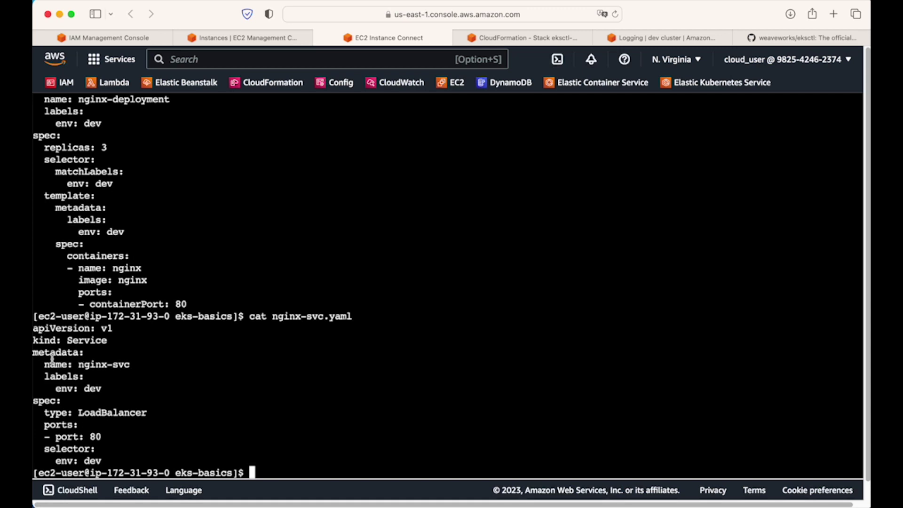
left_click_drag(80, 366, 125, 369)
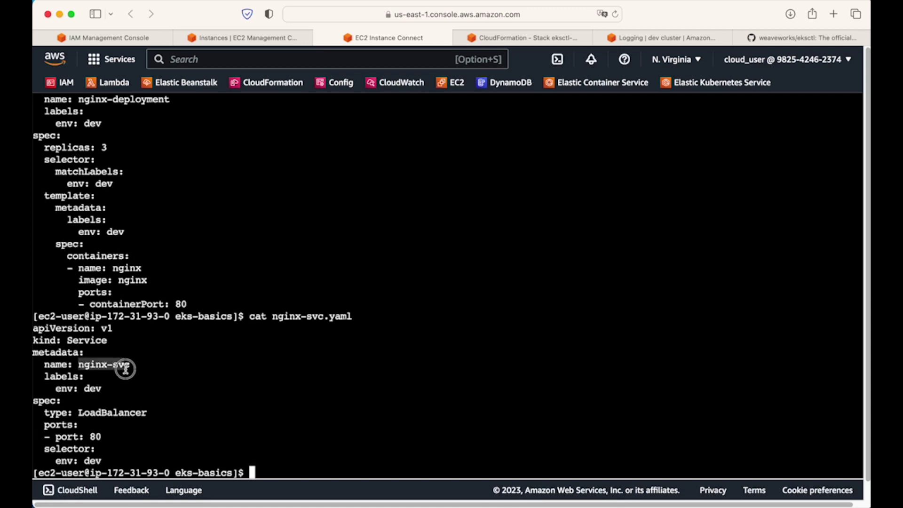
left_click(82, 413)
left_click_drag(83, 413, 146, 413)
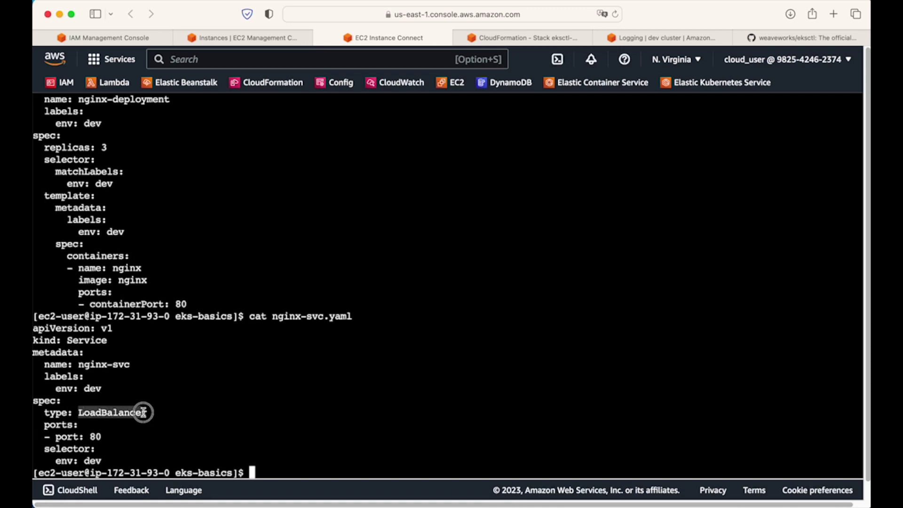
left_click(78, 435)
left_click_drag(78, 436, 101, 440)
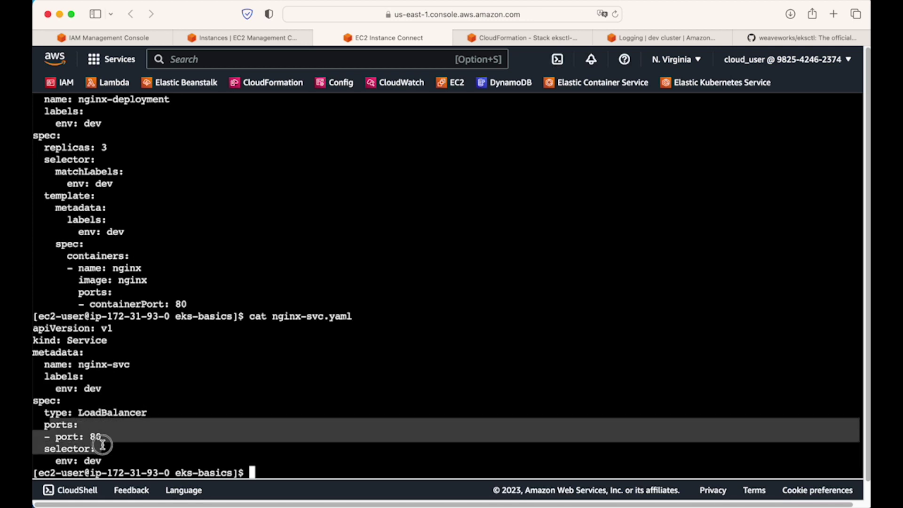
left_click(97, 454)
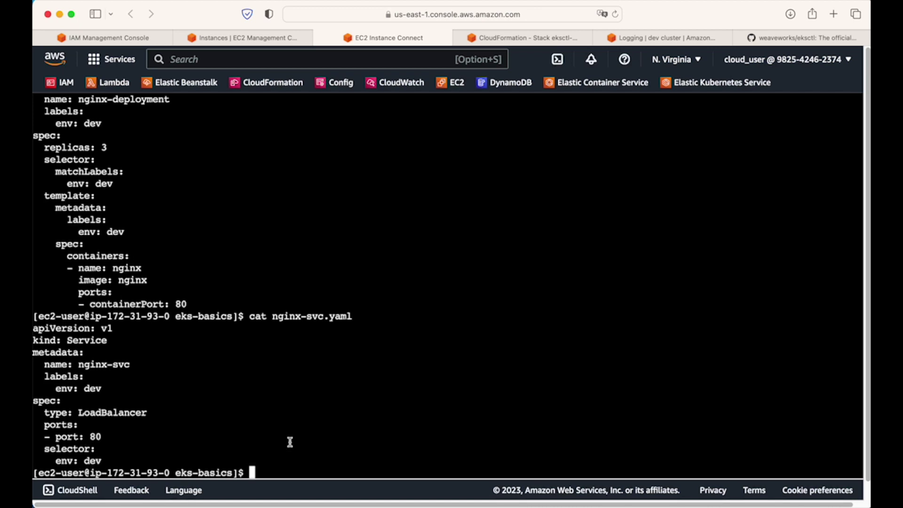
Clear the terminal and create the nginx service with kubectl apply -f ./nginx-svc.yaml.
type("clear")
key("Return")
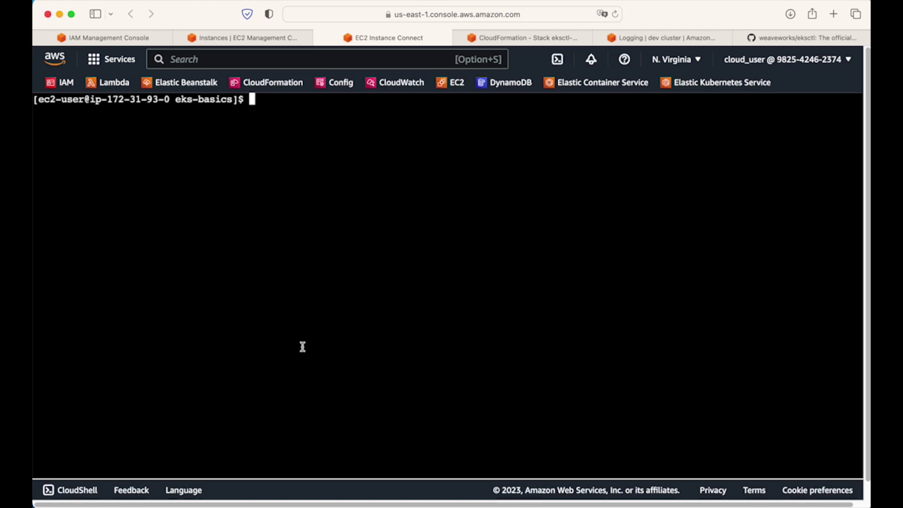
type("kubectl ")
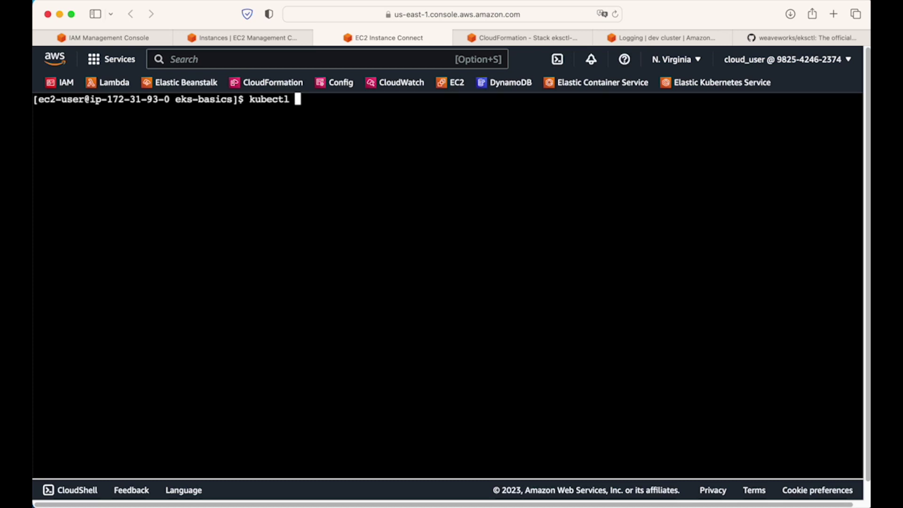
type("apply -f ")
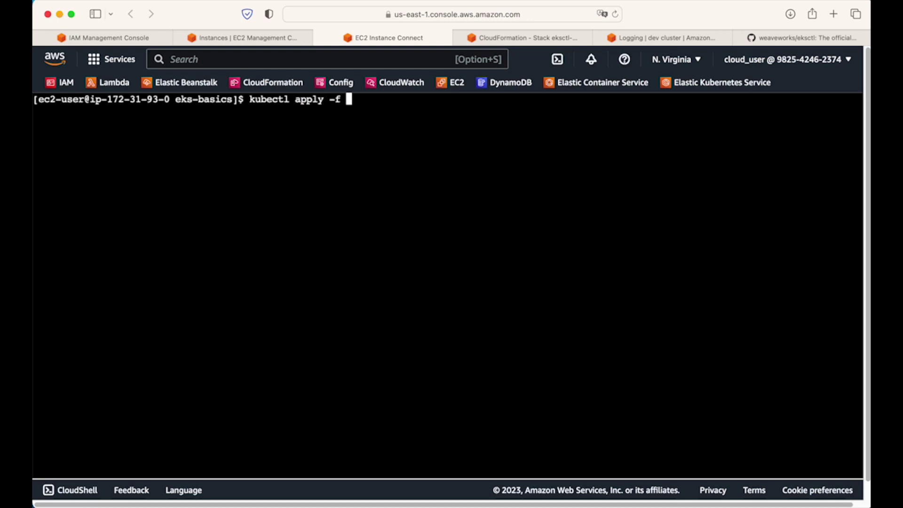
type("./nginx-sv")
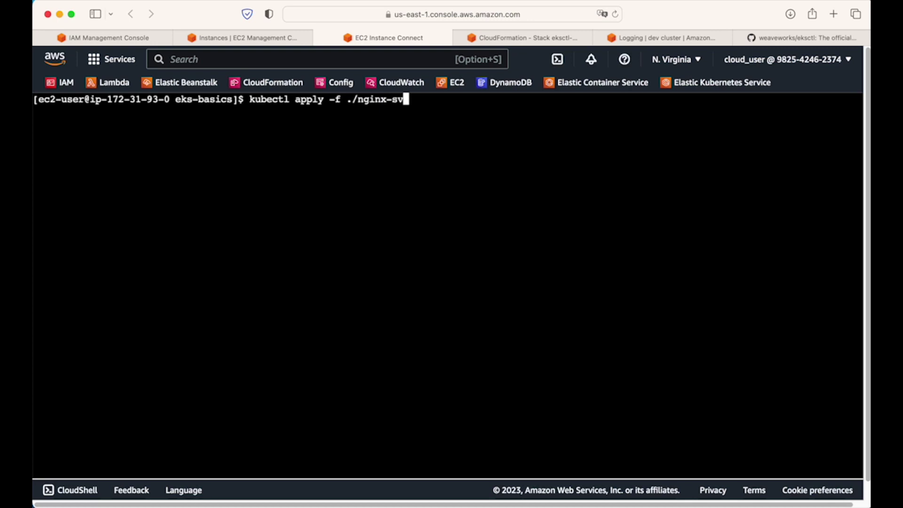
key("Tab")
key("Return")
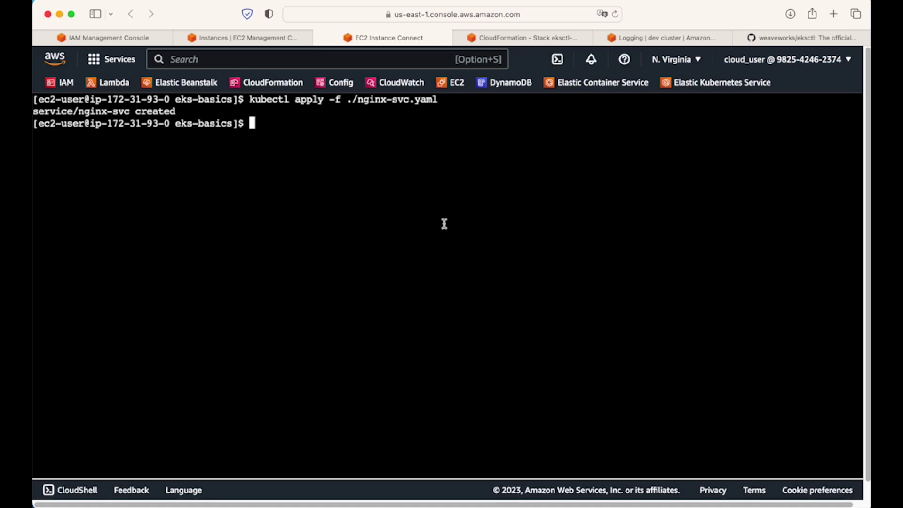
List the cluster's services with kubectl get service and highlight the external address of nginx-svc.
type("kubectl ")
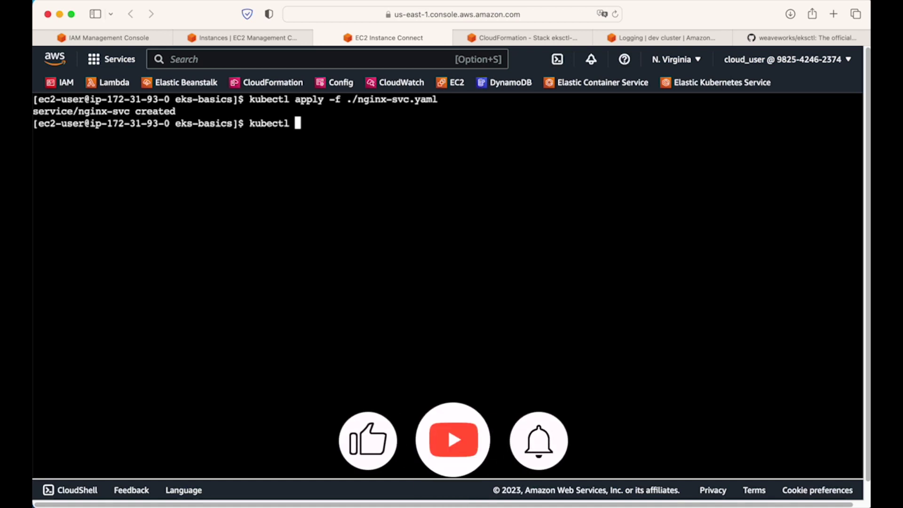
type("get ")
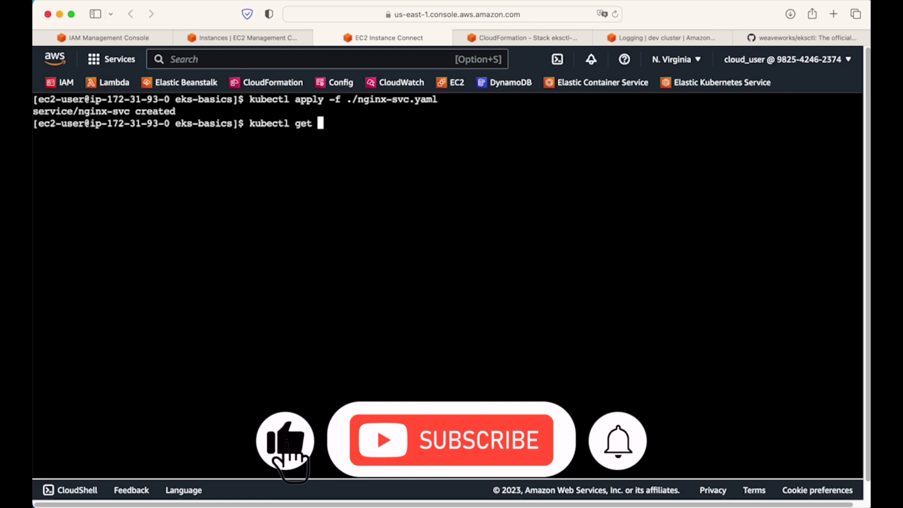
type("service")
key("Return")
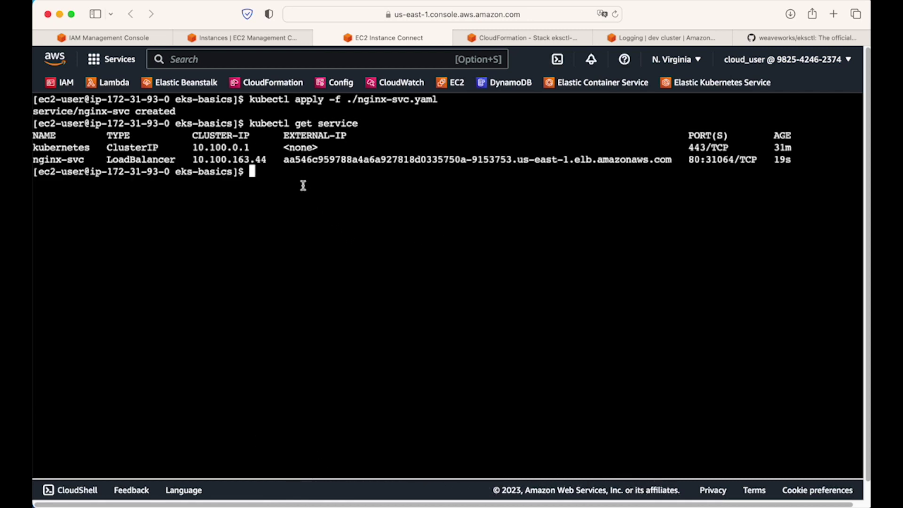
left_click_drag(286, 160, 673, 160)
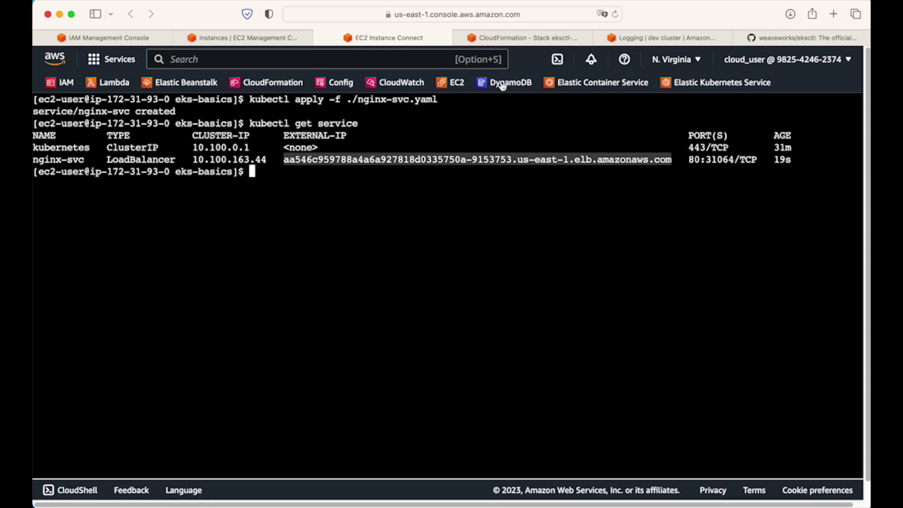
Switch to the EC2 console, show the Load Balancers list, and refresh it.
left_click(641, 39)
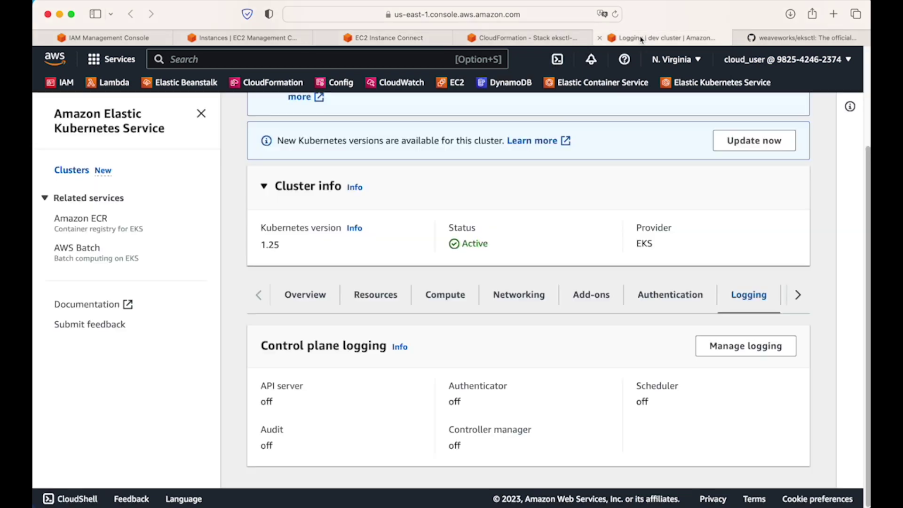
left_click(248, 39)
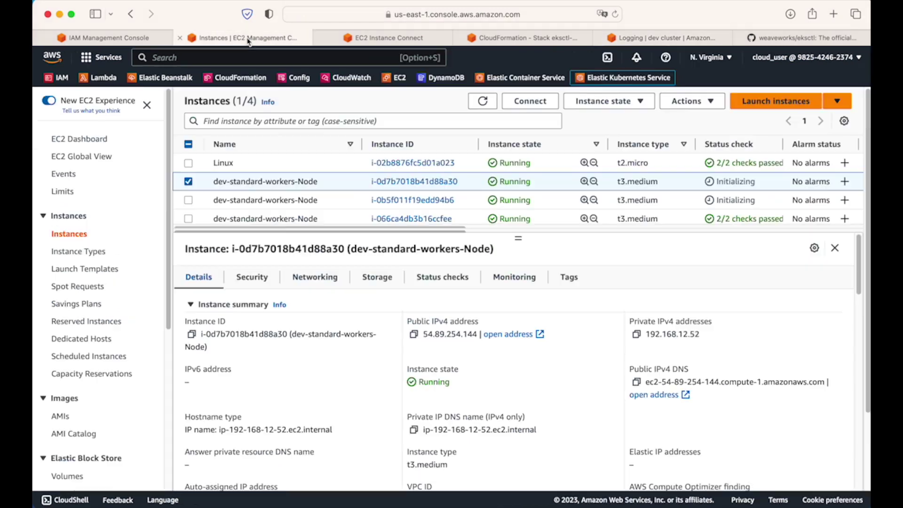
scroll(70, 301, "down", 5)
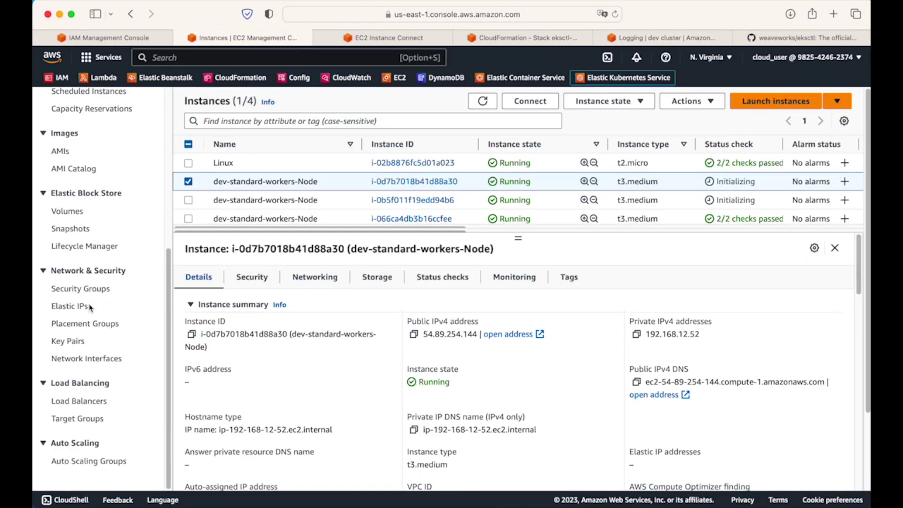
left_click(66, 402)
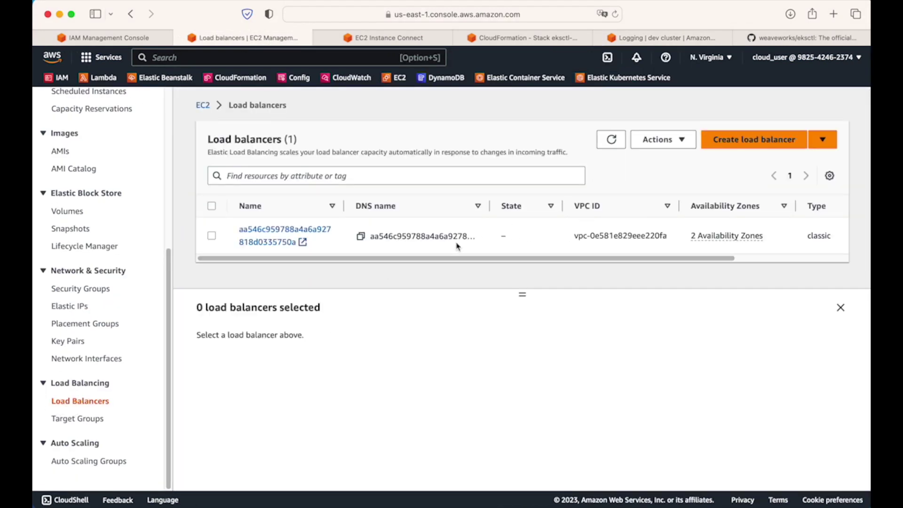
mouse_move(548, 257)
left_mouse_down()
mouse_move(732, 256)
mouse_move(565, 264)
left_mouse_up()
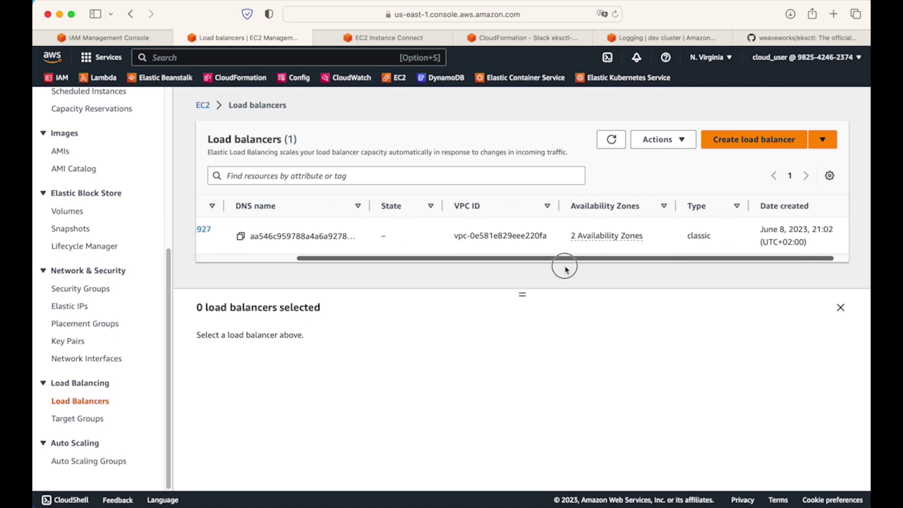
left_click(611, 139)
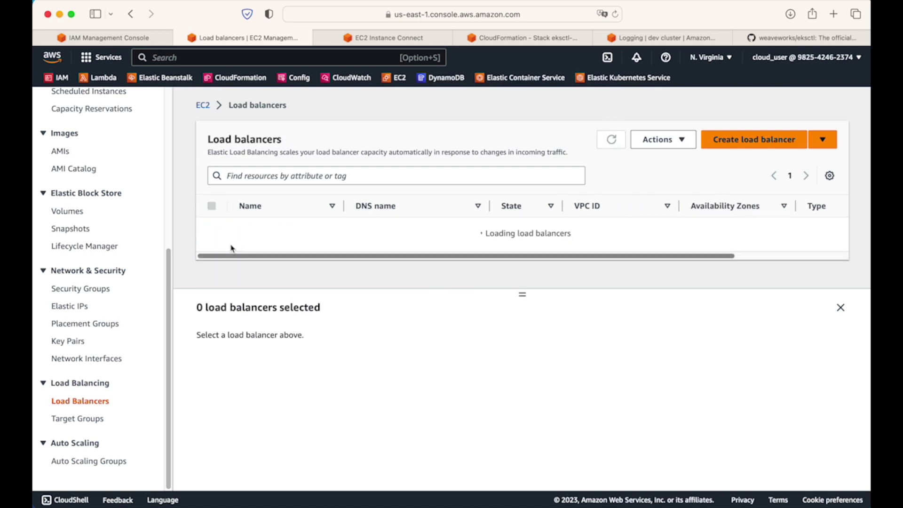
Open the details page of the classic load balancer and review its description.
left_click(277, 240)
left_click(277, 240)
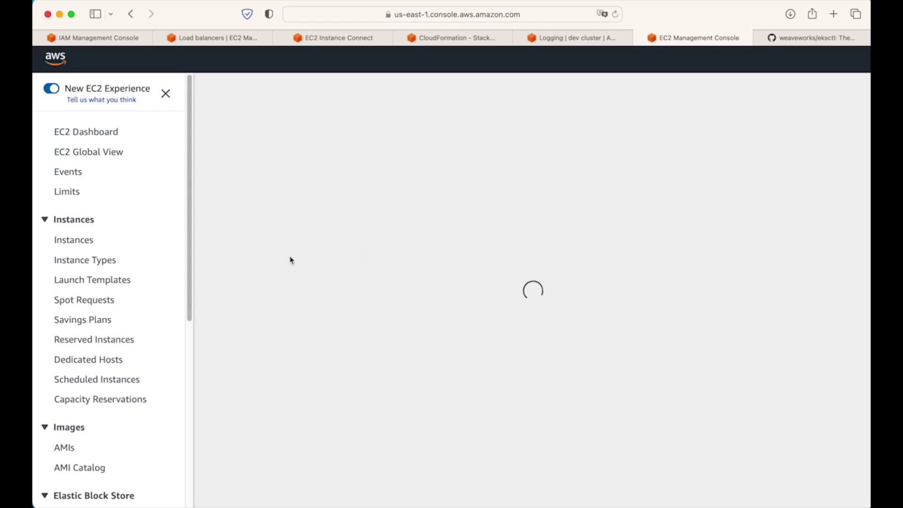
scroll(475, 272, "down", 10)
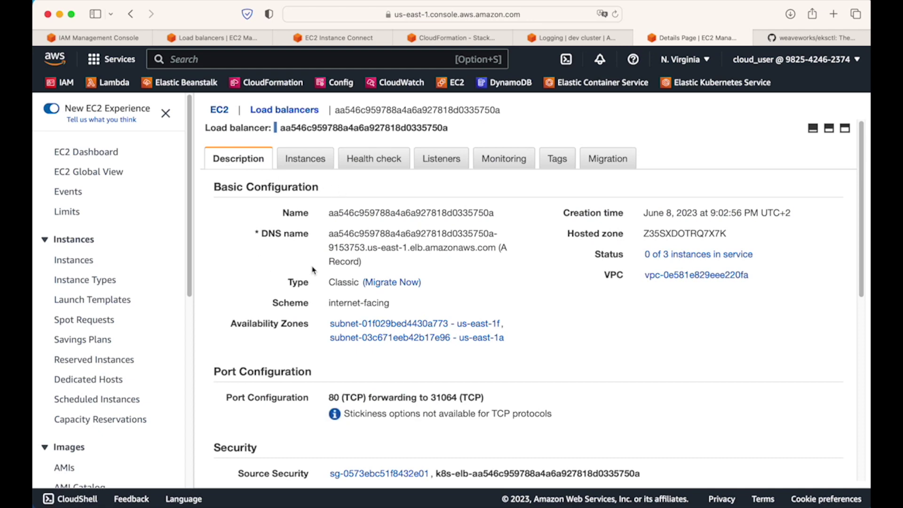
scroll(475, 271, "down", 1)
scroll(444, 277, "up", 10)
Return to the EC2 Instance Connect terminal and create the nginx deployment with kubectl apply -f ./nginx-deployment.yaml.
left_click(603, 37)
left_click(336, 37)
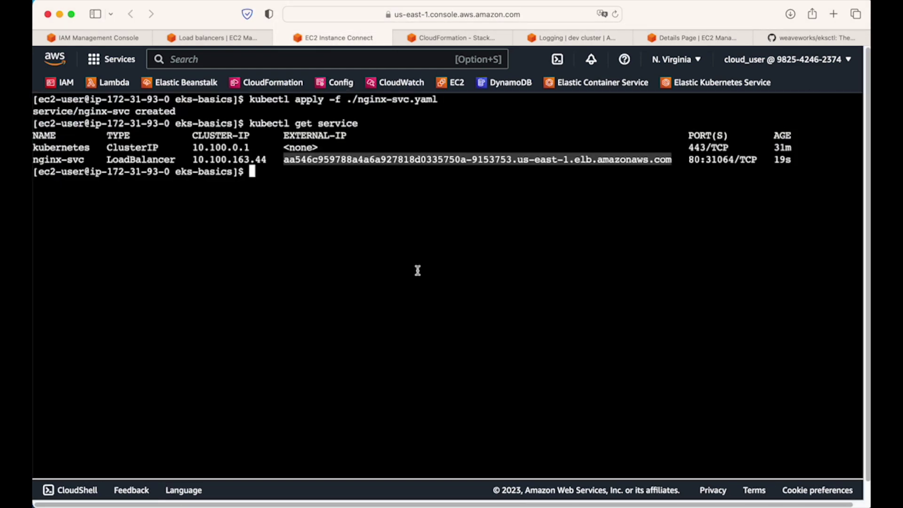
left_click(338, 216)
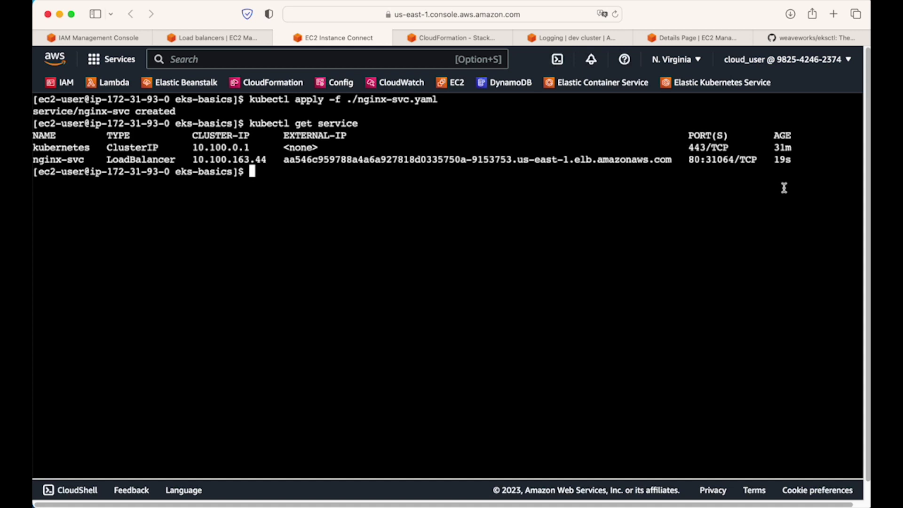
type("kubectl apply")
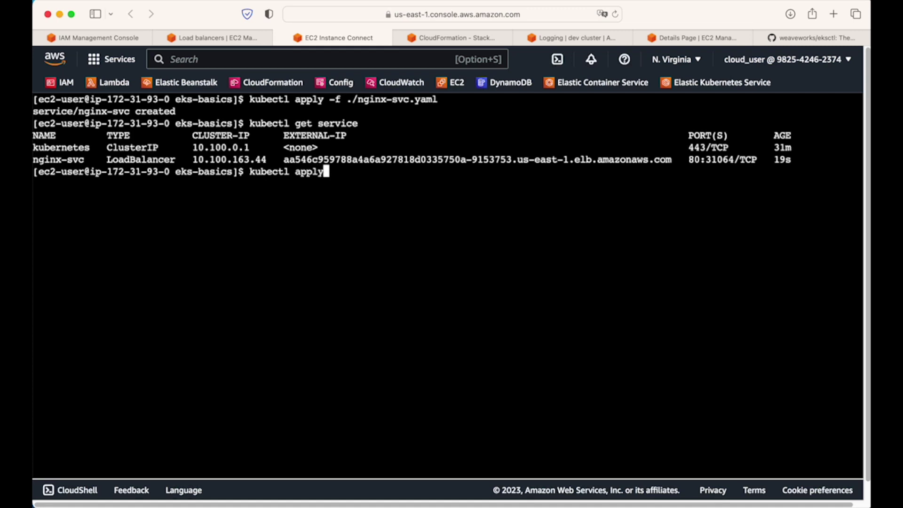
type(" -f ./ngn")
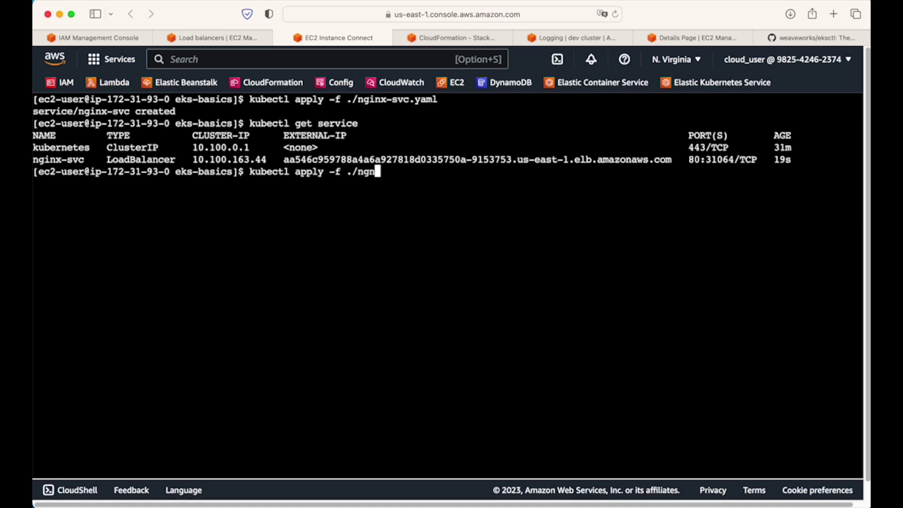
key("BackSpace")
type("i")
key("Tab")
type("d")
key("Tab")
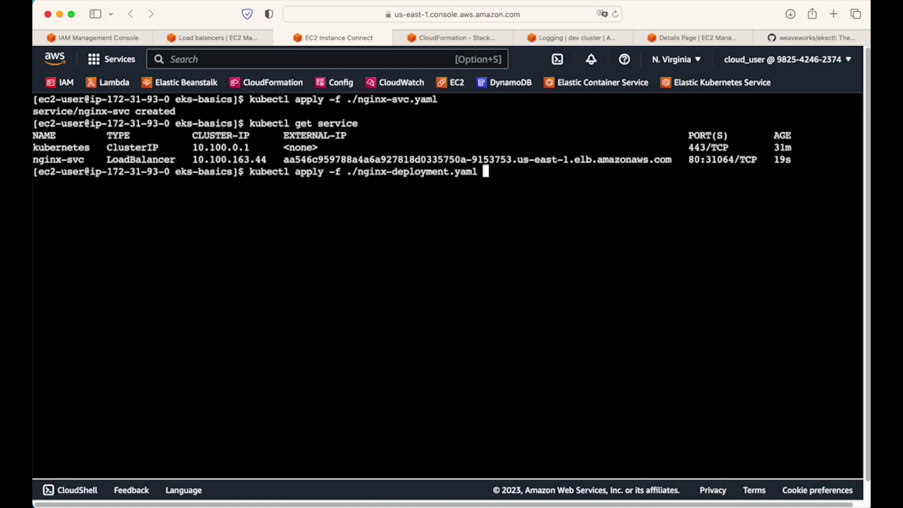
key("Return")
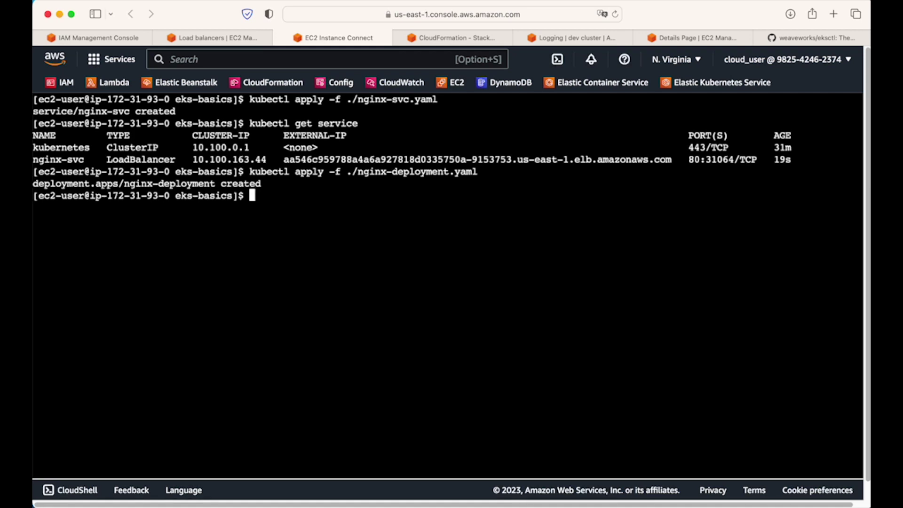
Check the state of the nginx deployment with kubectl get deployment.
type("kubectl ")
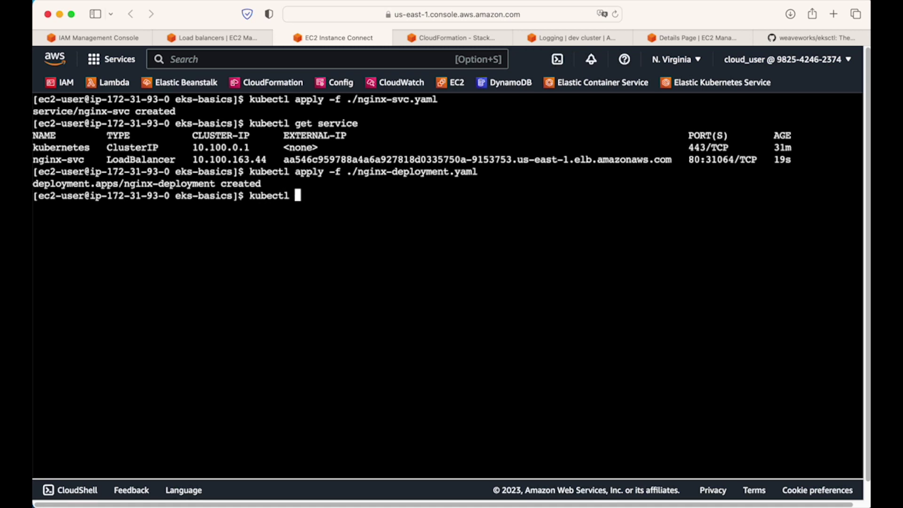
type("get deplo")
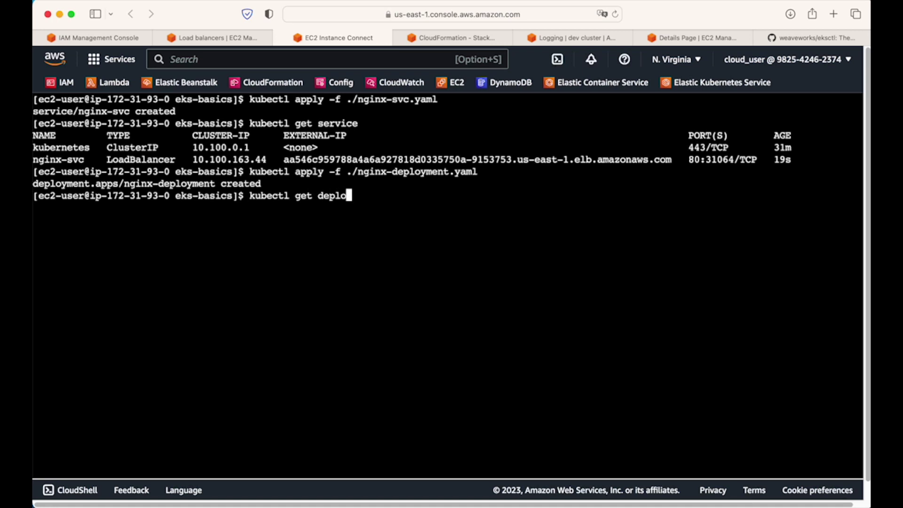
type("yment")
key("Return")
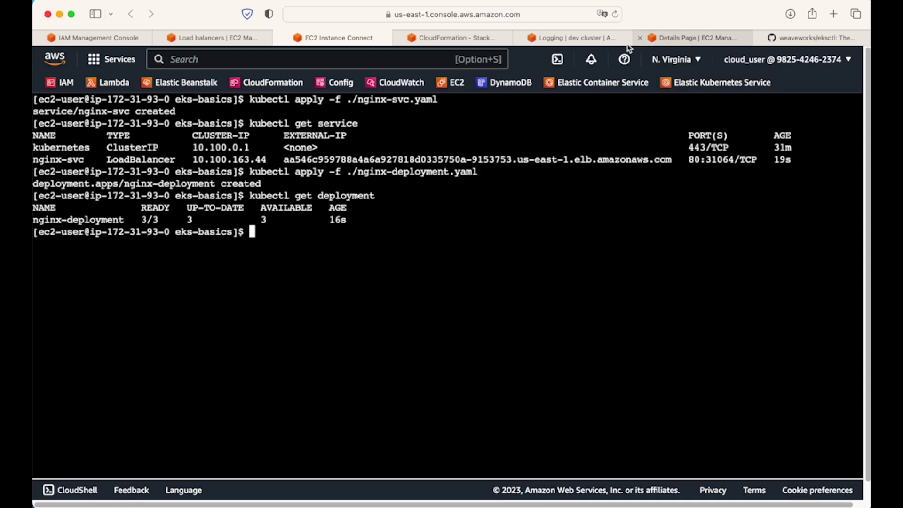
Switch back to the load balancer's details page and check the status of its registered instances.
left_click(696, 38)
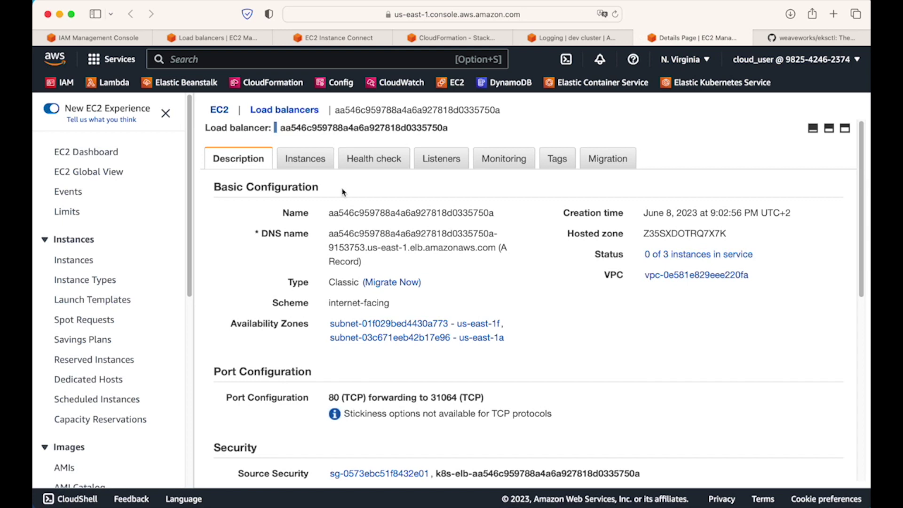
left_click(304, 160)
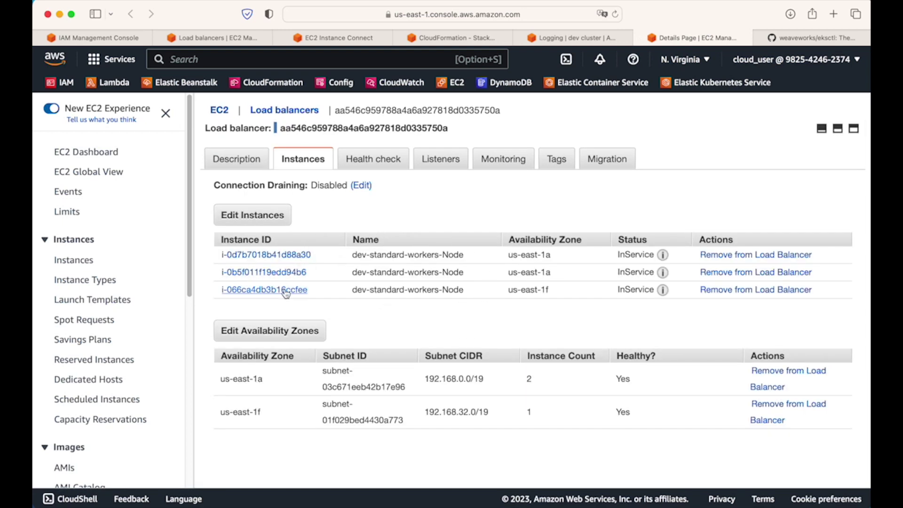
Open the classic load balancer's description, and refresh the Load balancers list to check its state.
left_click(233, 160)
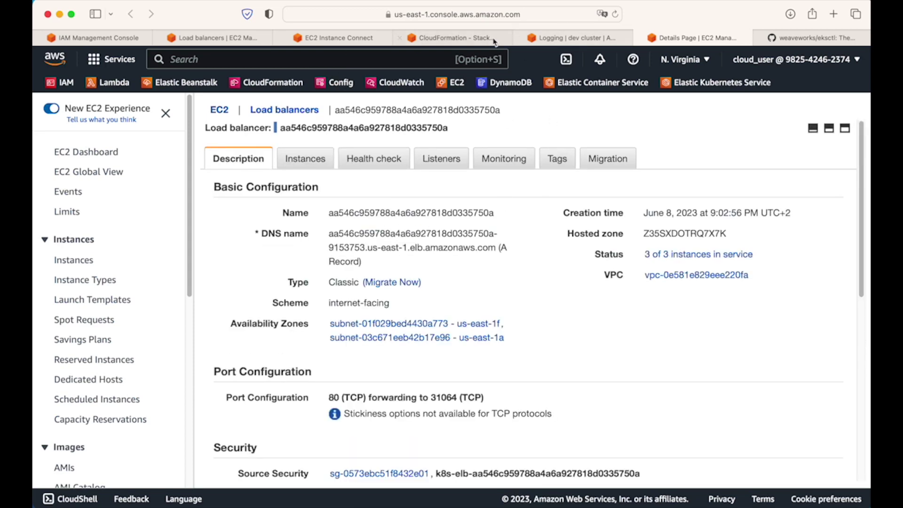
left_click(573, 41)
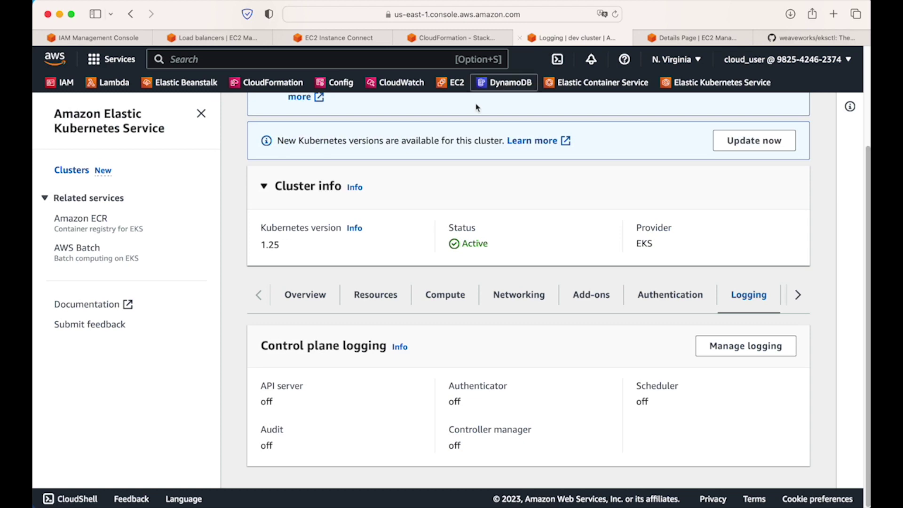
left_click(301, 42)
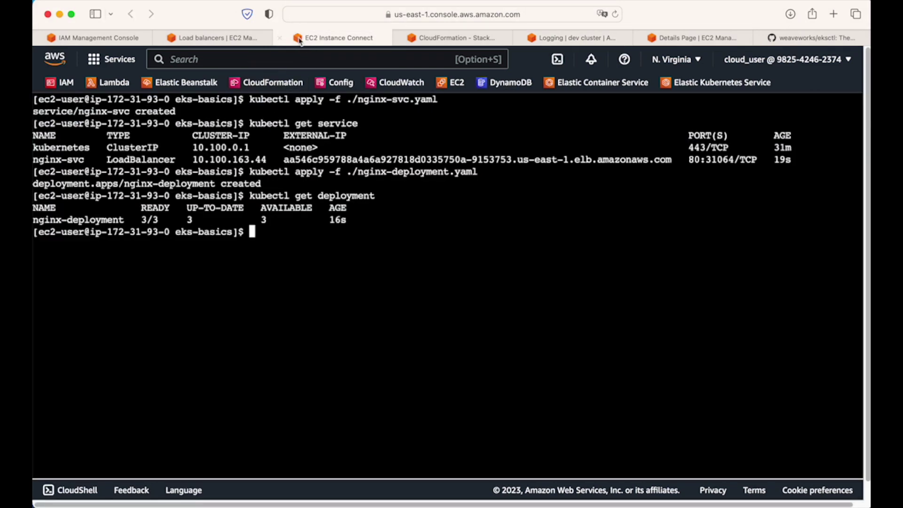
left_click(216, 41)
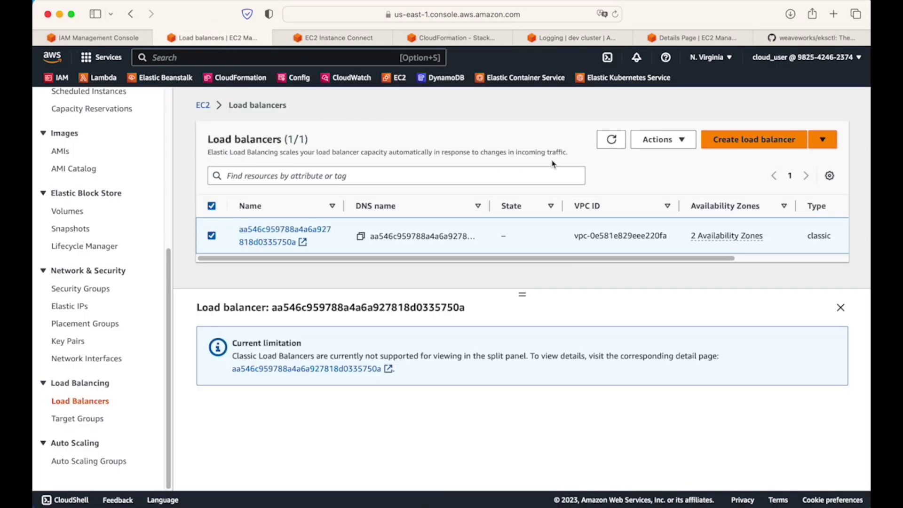
left_click(605, 142)
left_click(605, 142)
left_click(605, 143)
left_click(754, 256)
left_click_drag(754, 252, 363, 268)
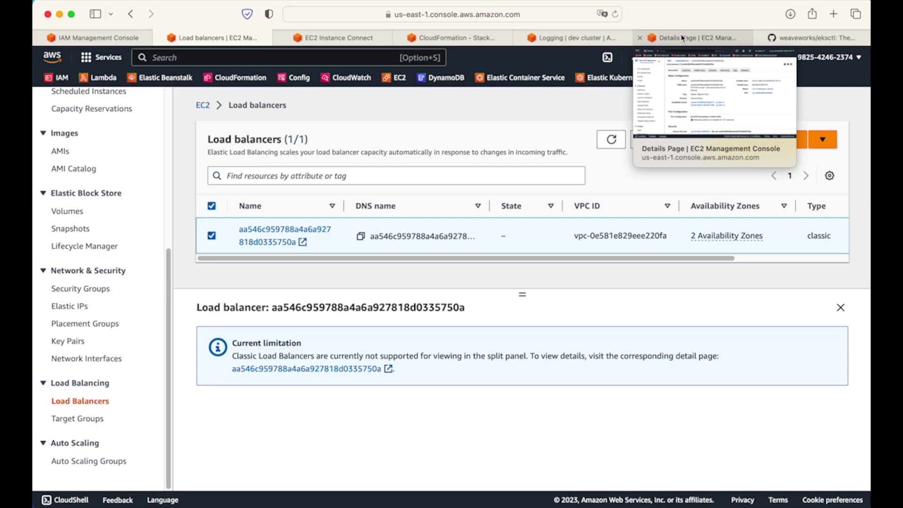
Return to the EC2 Instance Connect terminal and list the nginx pods with kubectl get pod.
left_click(508, 39)
left_click(330, 38)
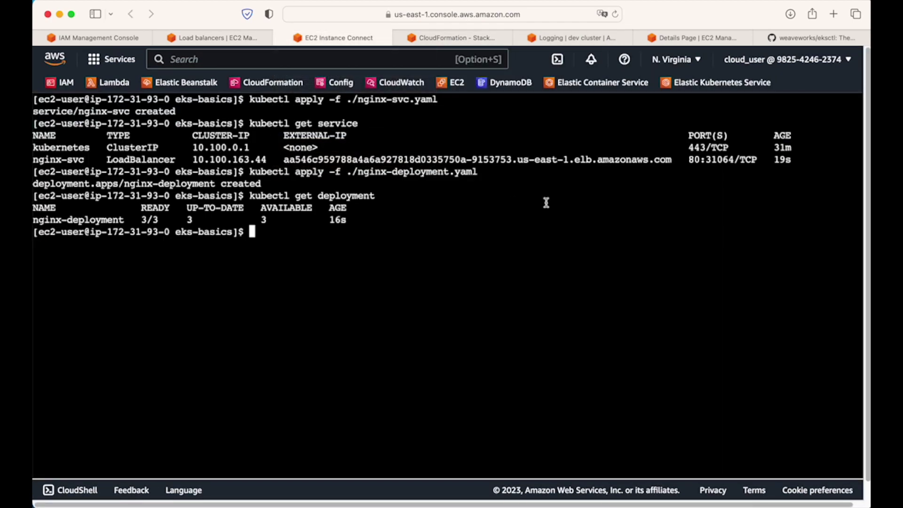
type("kubectl")
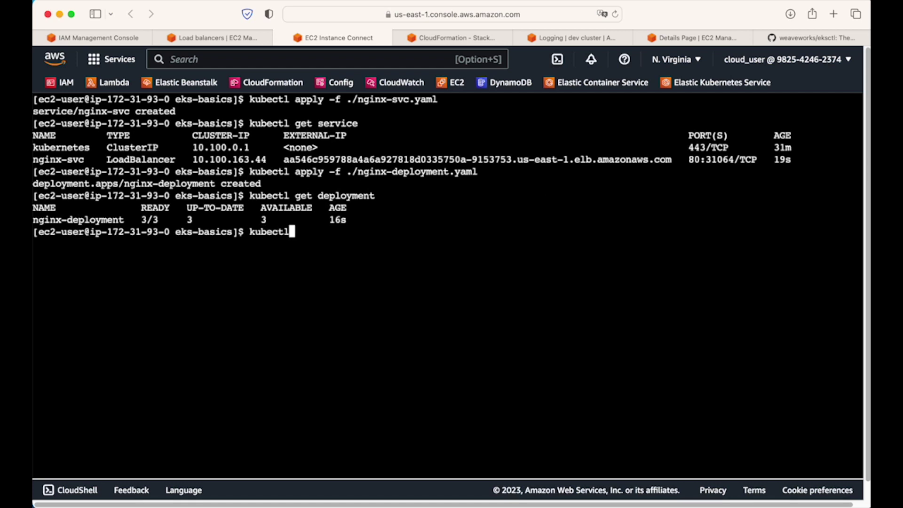
type(" get pod")
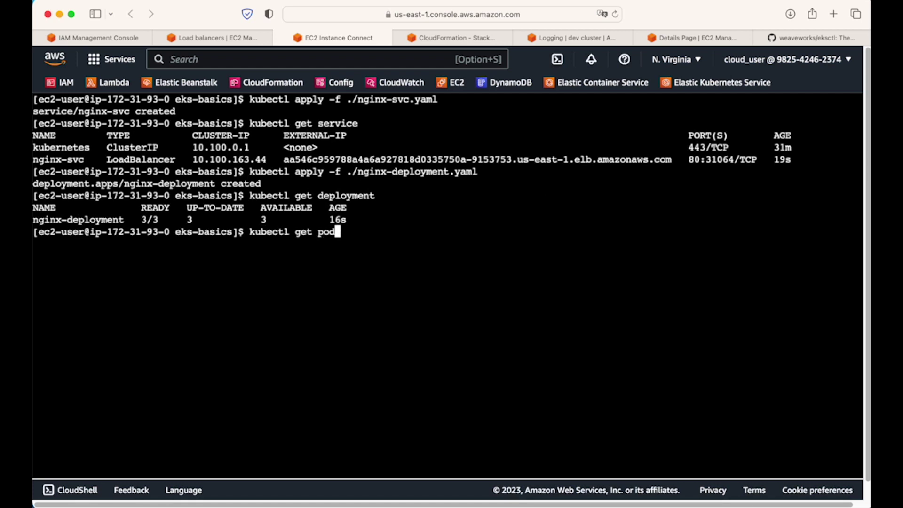
key("Return")
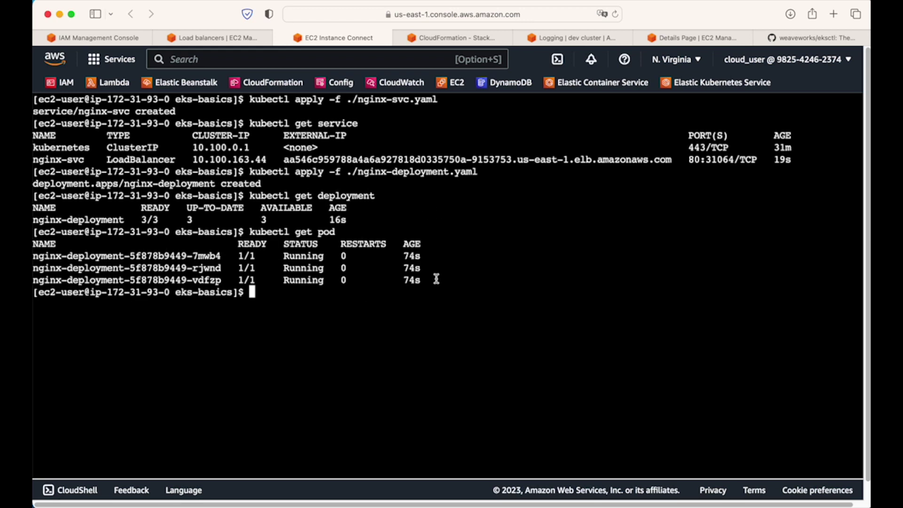
left_click_drag(428, 282, 409, 254)
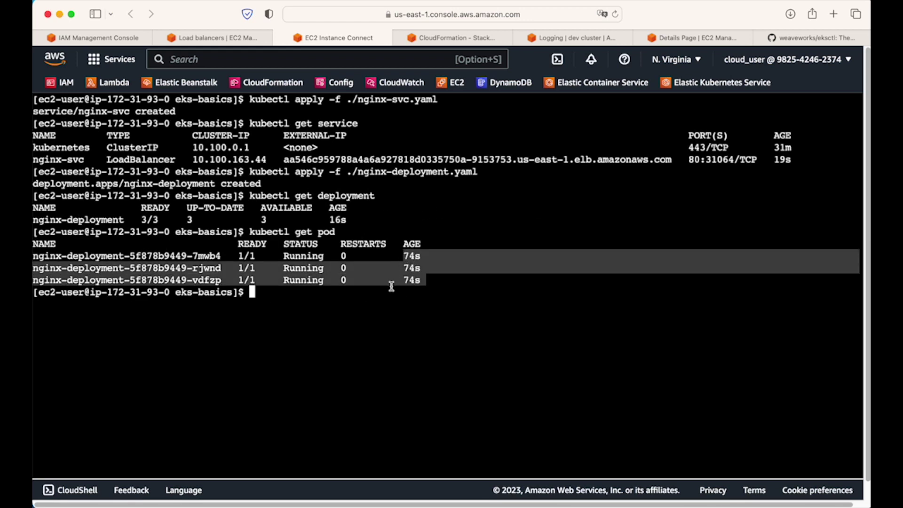
left_click(139, 262)
left_click_drag(56, 255, 209, 255)
left_click(243, 265)
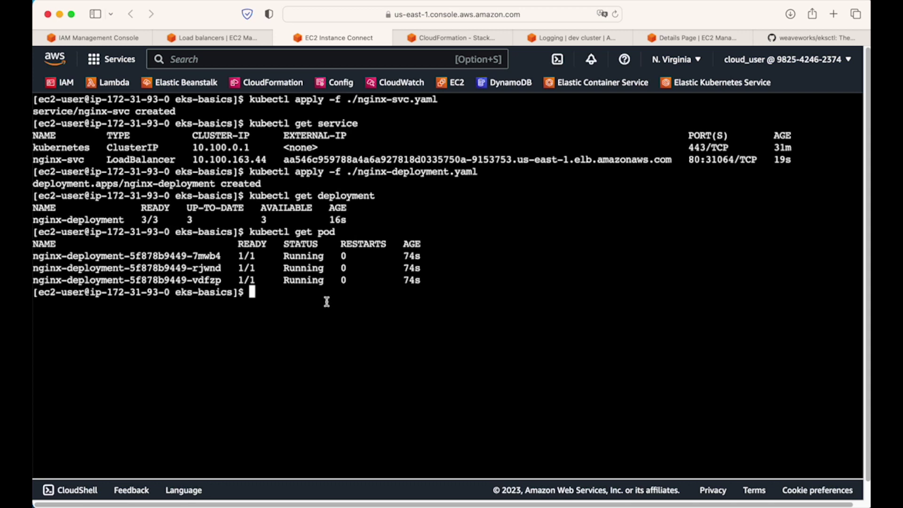
List the cluster's worker nodes with kubectl get node.
type("kubectl get node")
key("Return")
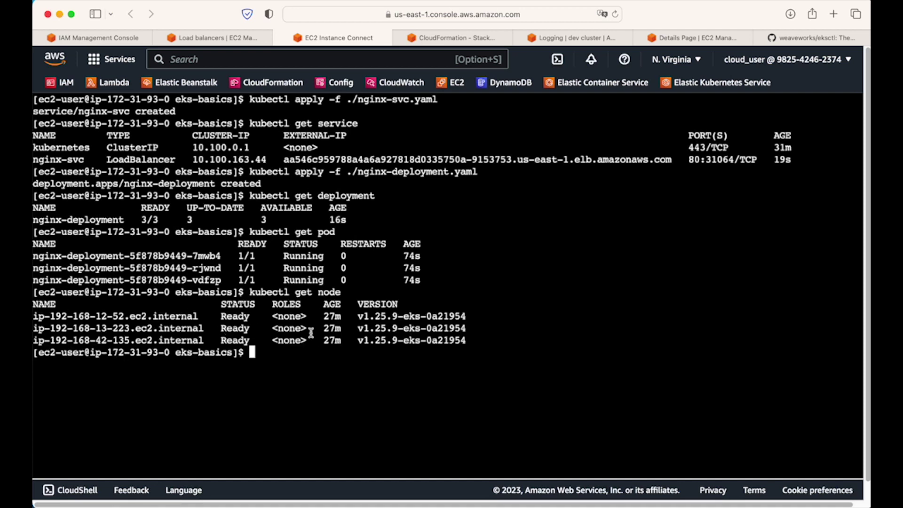
left_click(50, 317)
double_click(50, 317)
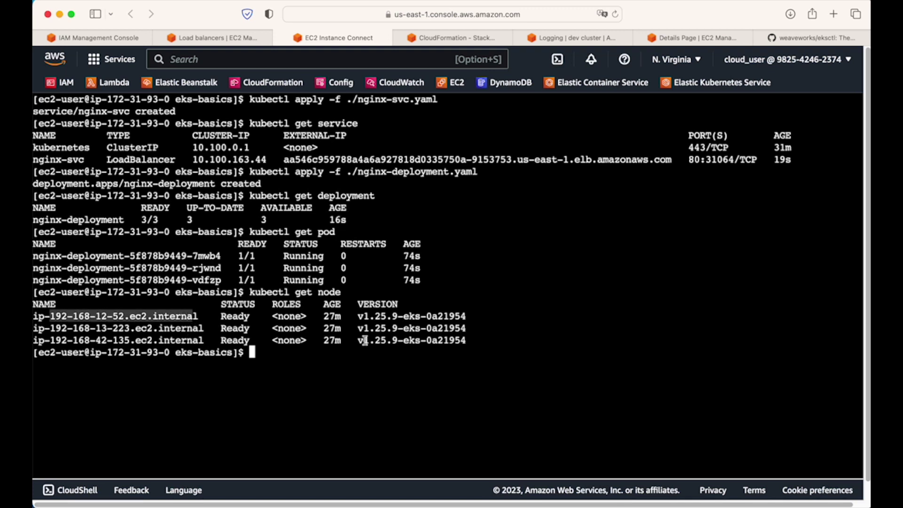
left_click(329, 356)
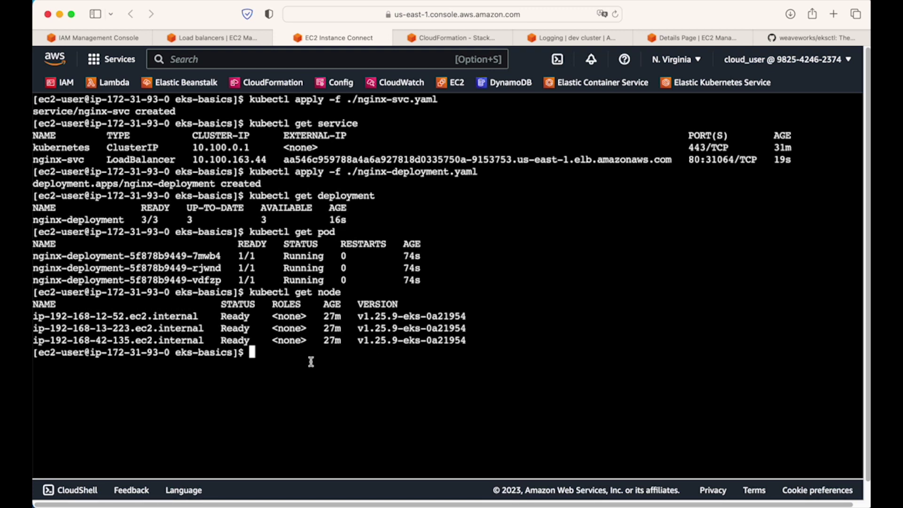
List the replica sets of the nginx deployment with kubectl get rs.
type("kubectl ")
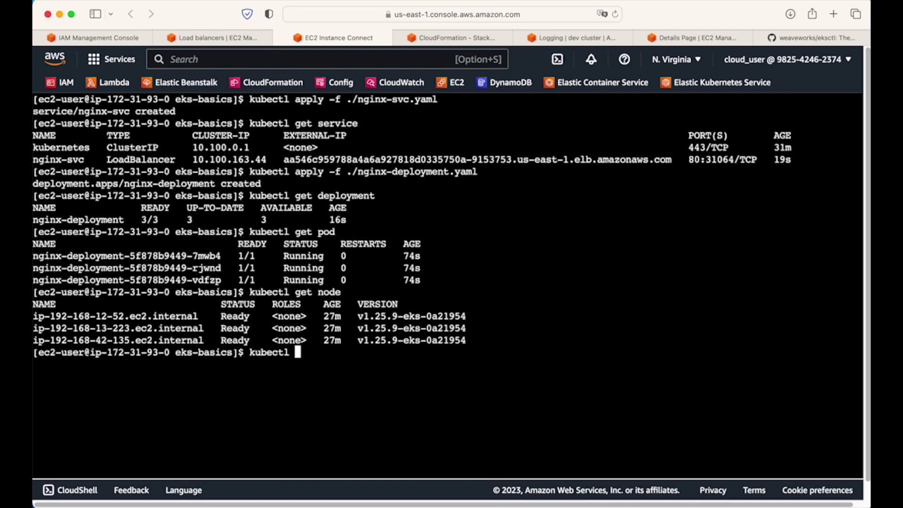
type("get rs")
key("Return")
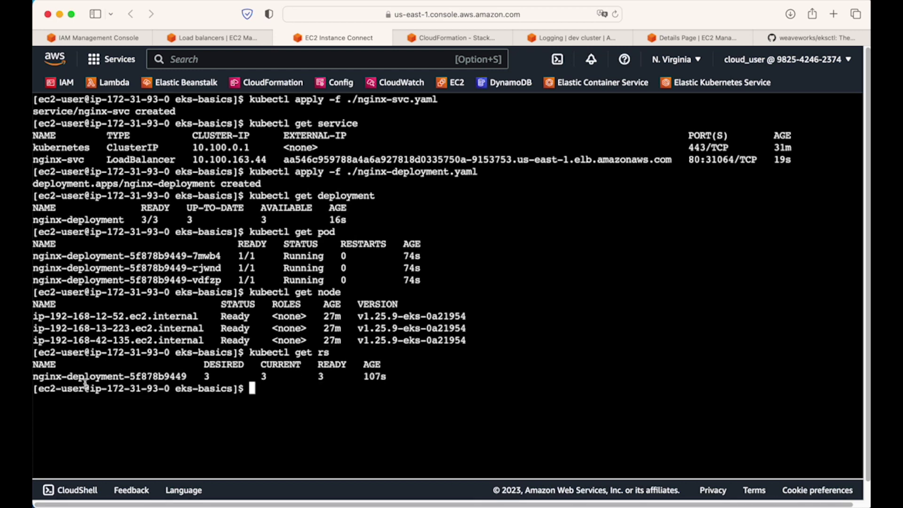
left_click_drag(397, 375, 160, 376)
left_click(431, 389)
Copy the DNS name from the load balancer's description and open it in a new browser tab to check the nginx page.
left_click(567, 40)
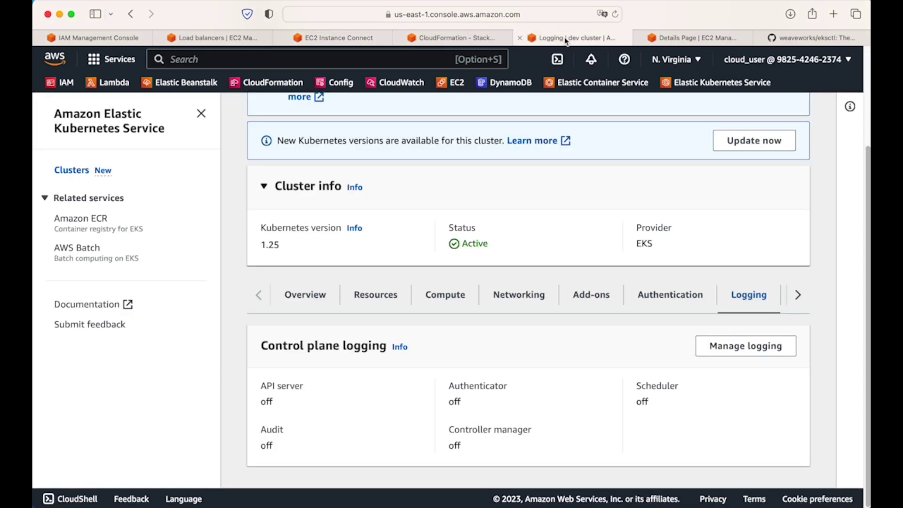
left_click(671, 40)
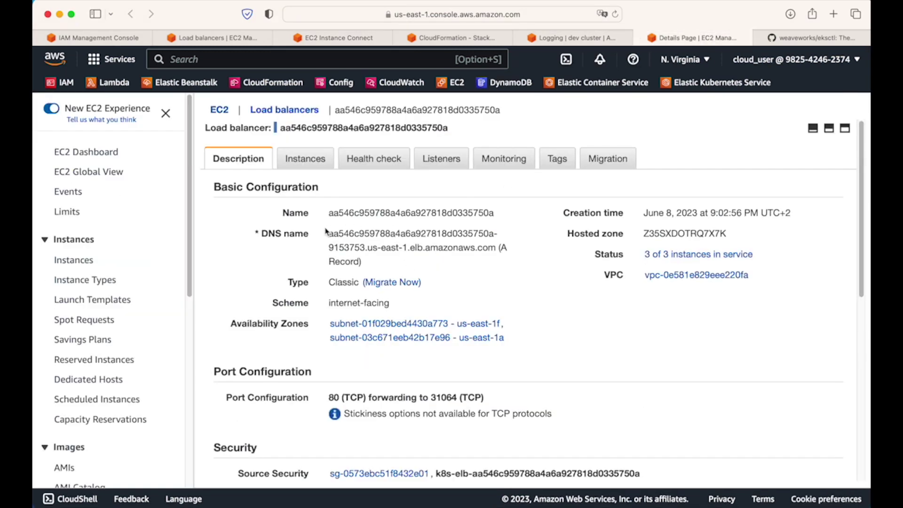
left_click_drag(330, 235, 495, 246)
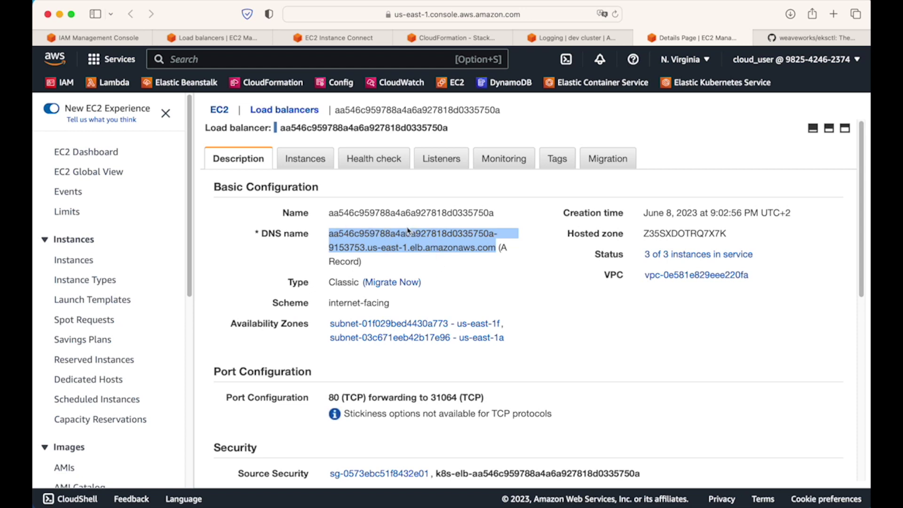
left_click(305, 159)
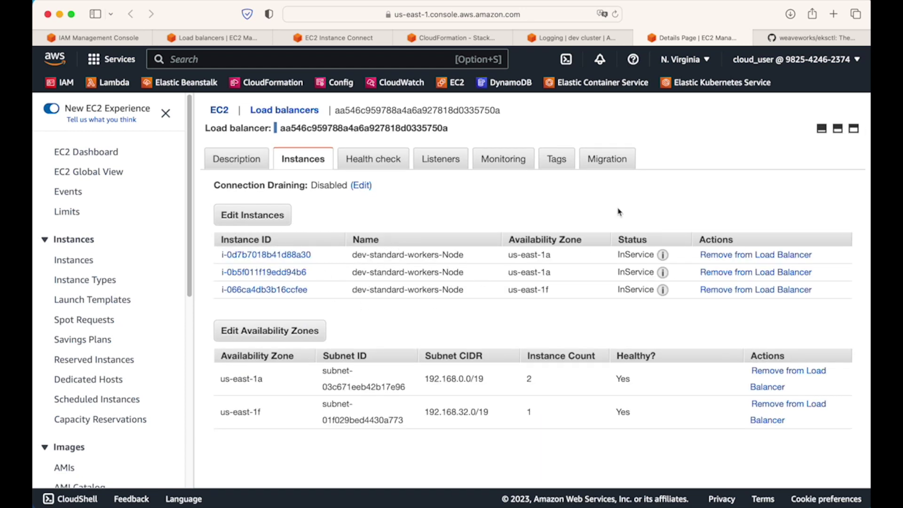
left_click(833, 14)
key("super+v")
key("Return")
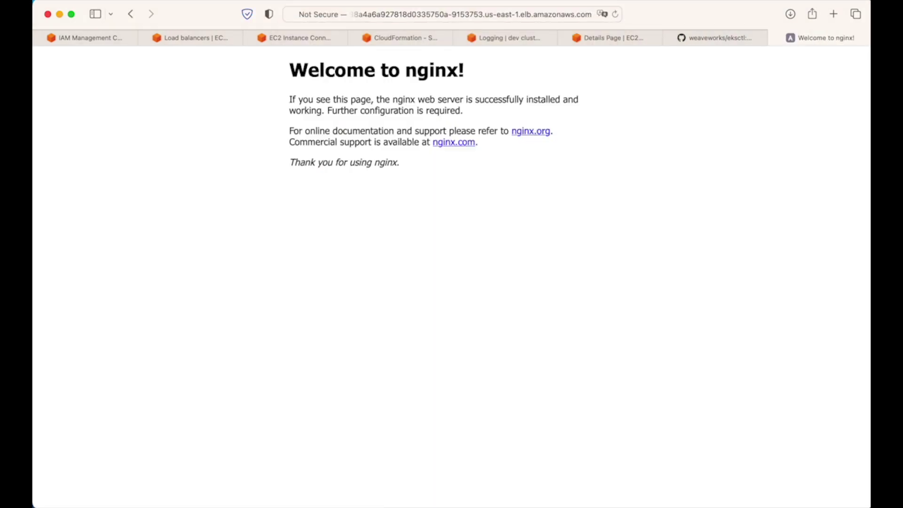
left_click_drag(289, 68, 385, 163)
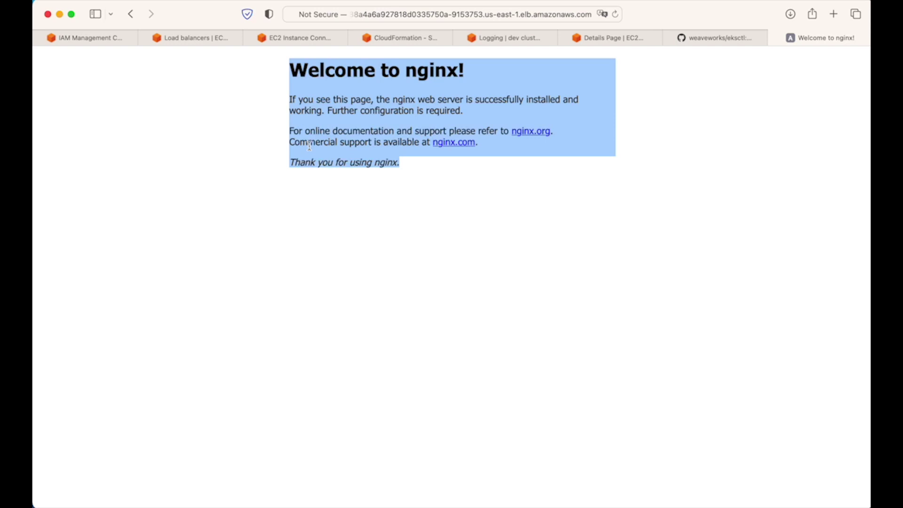
Return to the terminal and request the nginx page with curl aa546c959788a4a6a927818d0335750a-9153753.us-east-1.elb.amazonaws.com.
left_click(399, 34)
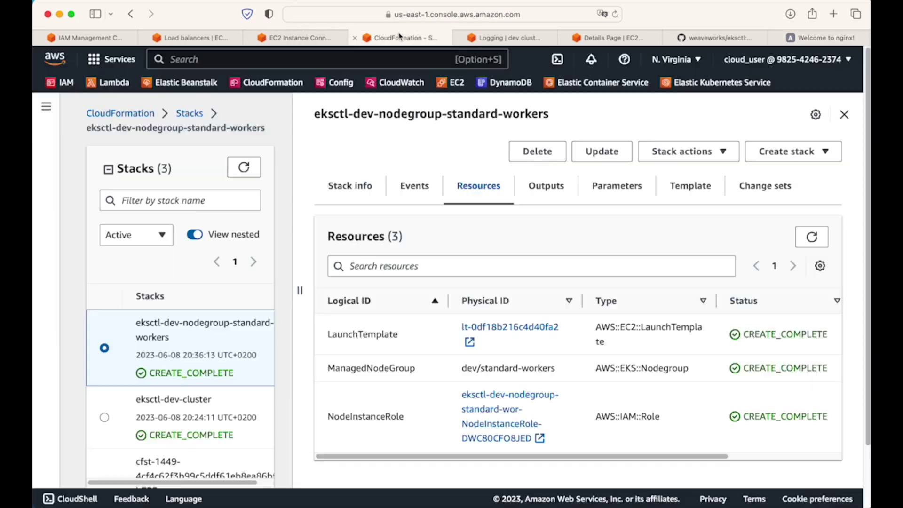
left_click(293, 36)
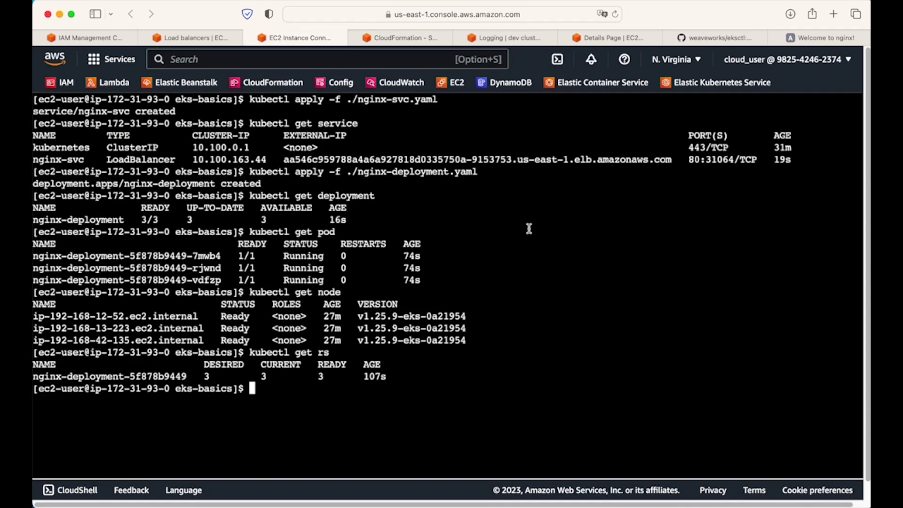
type("curl ")
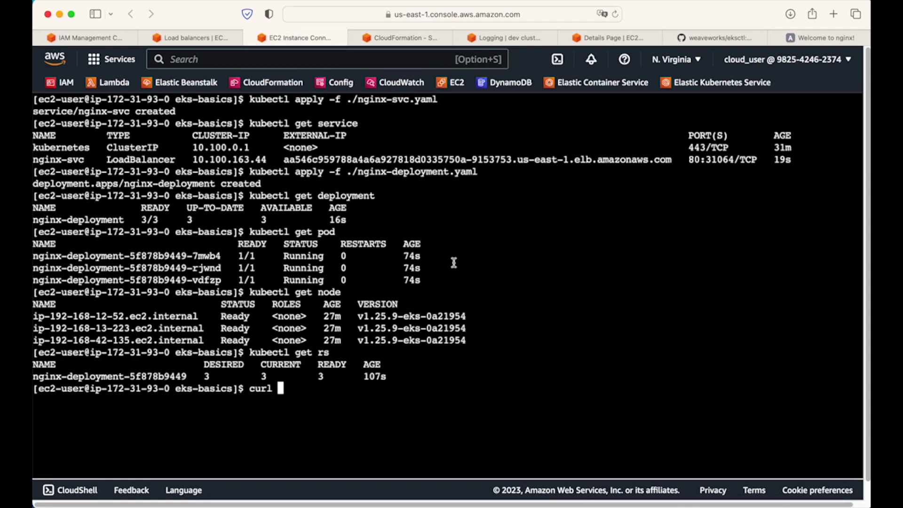
type("       v")
key("BackSpace")
key("BackSpace")
key("BackSpace")
key("BackSpace")
key("BackSpace")
key("BackSpace")
key("BackSpace")
key("BackSpace")
key("BackSpace")
type("aa546c959788a4a6a927818d0335750a-9153753.us-east-1.elb.amazonaws.com")
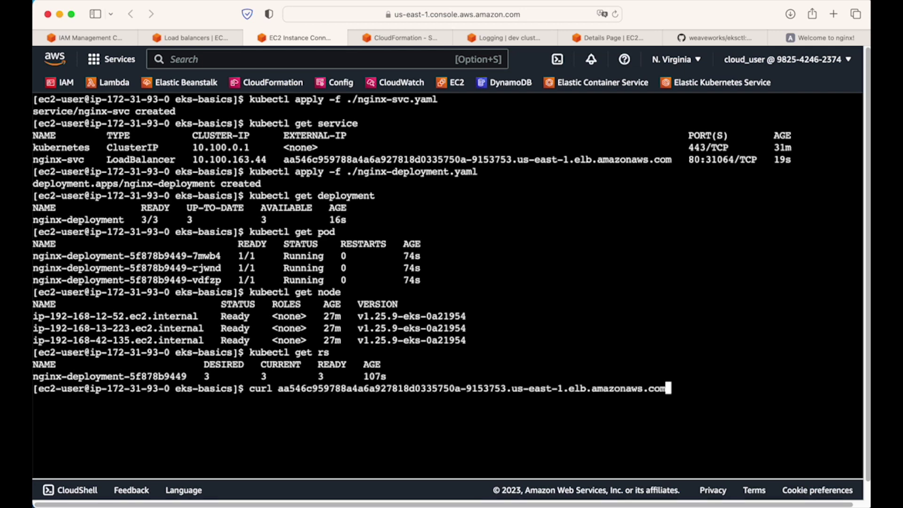
key("Return")
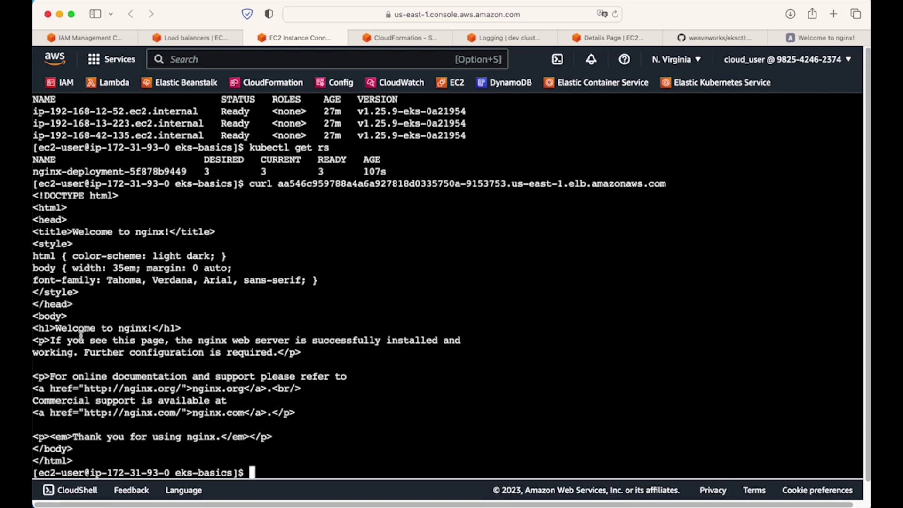
left_click_drag(56, 329, 158, 328)
left_click(311, 345)
Clear the terminal and rerun kubectl get node to check the worker nodes.
type("clear")
key("Return")
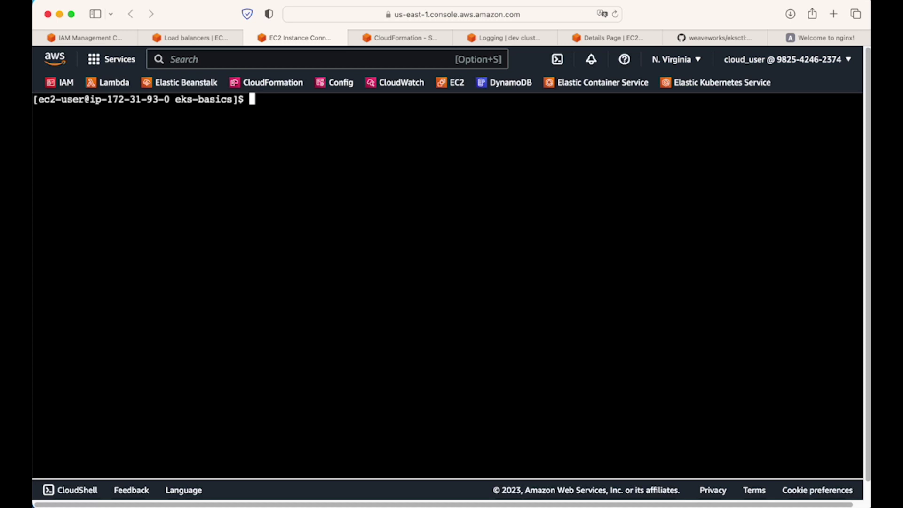
key("Up")
key("Up")
key("Up")
key("Up")
key("Return")
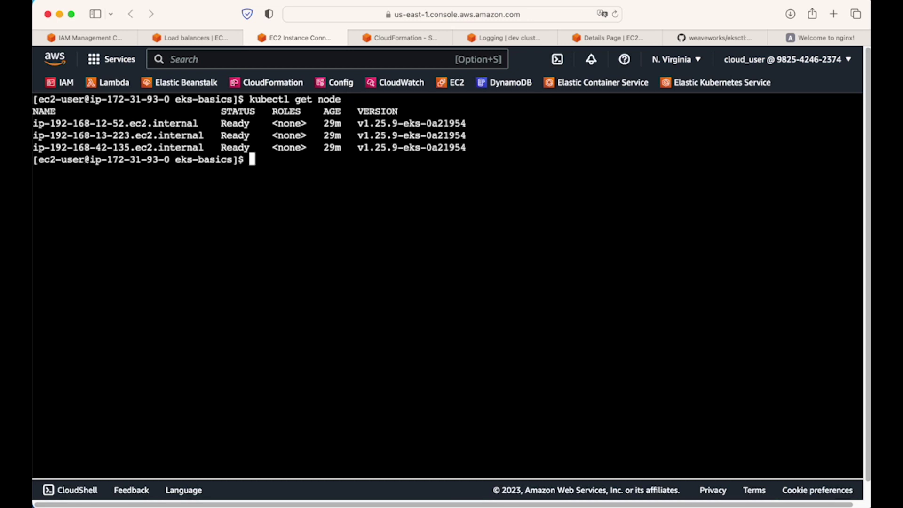
Rerun kubectl get pod to check the nginx pods again.
key("Up")
key("Up")
key("Up")
key("Up")
key("Up")
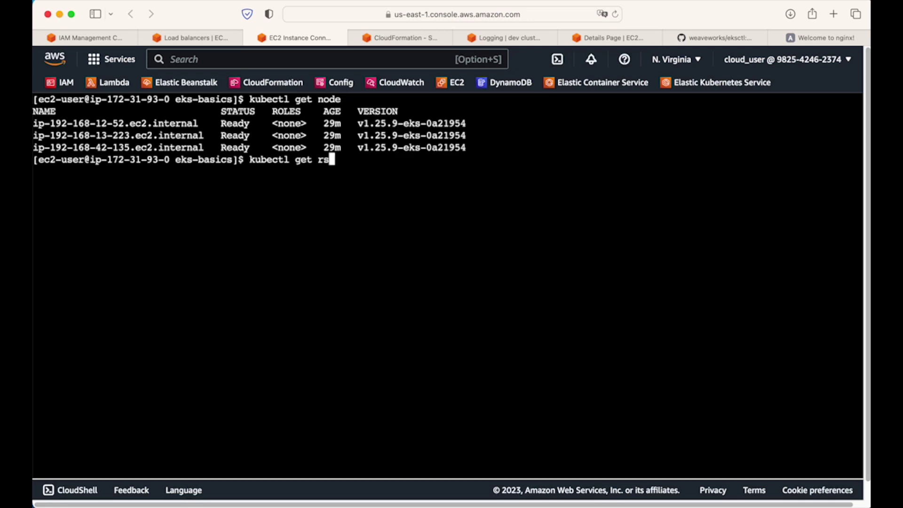
key("Up")
key("Return")
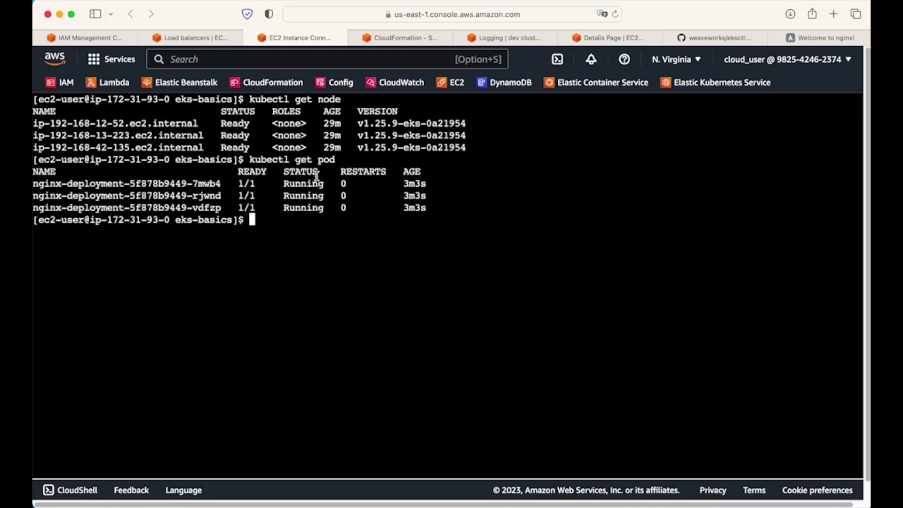
Open the EC2 instances list in the load balancers tab and refresh it to check the instances' status.
left_click(193, 37)
left_click(87, 37)
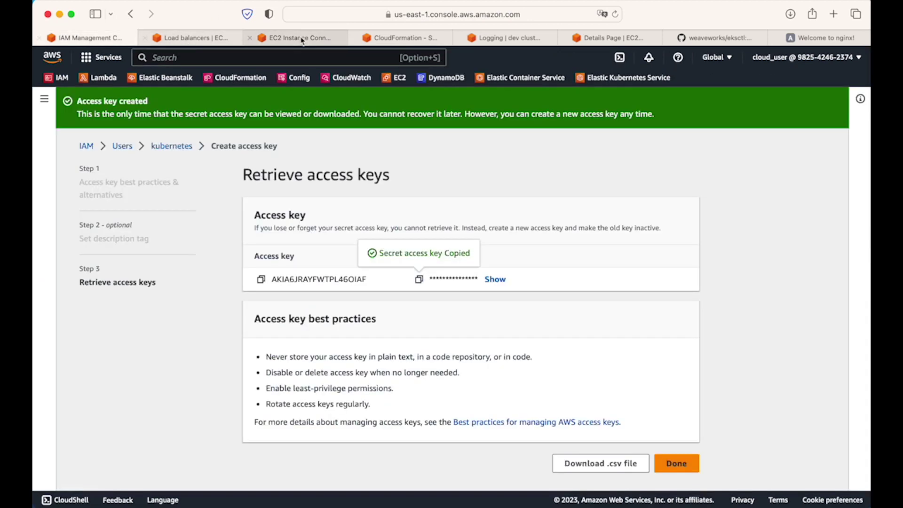
left_click(397, 38)
left_click(301, 37)
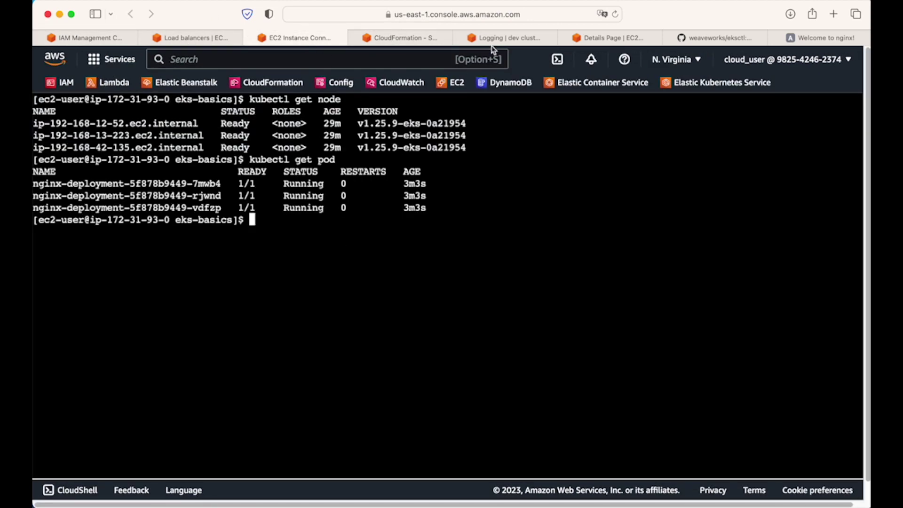
left_click(588, 37)
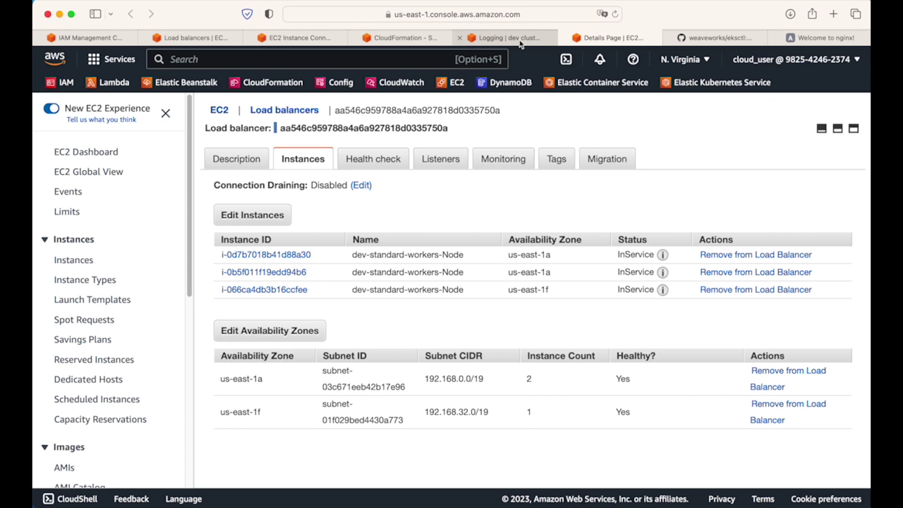
left_click(521, 40)
left_click(407, 40)
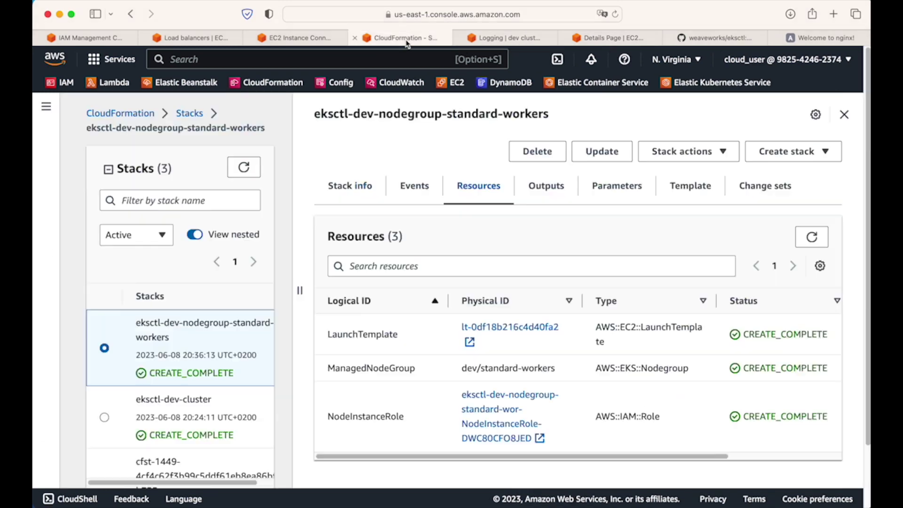
left_click(207, 41)
scroll(80, 195, "up", 5)
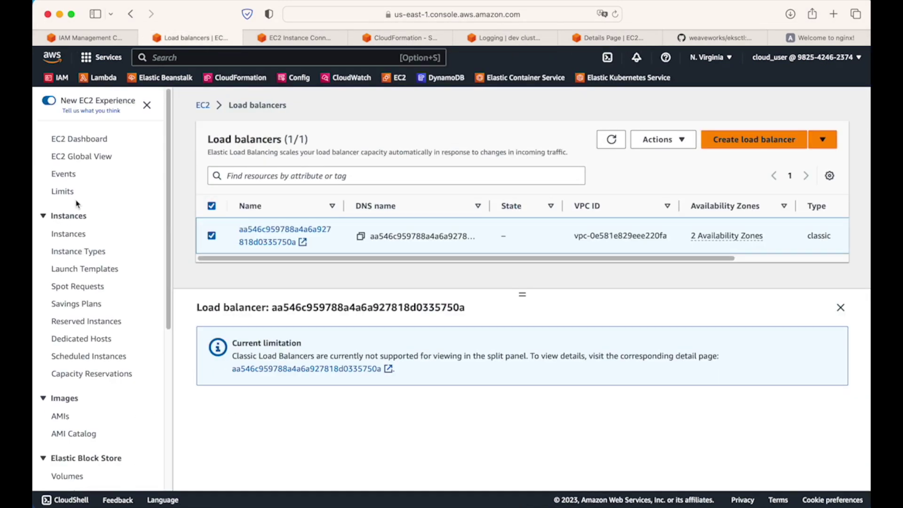
left_click(68, 234)
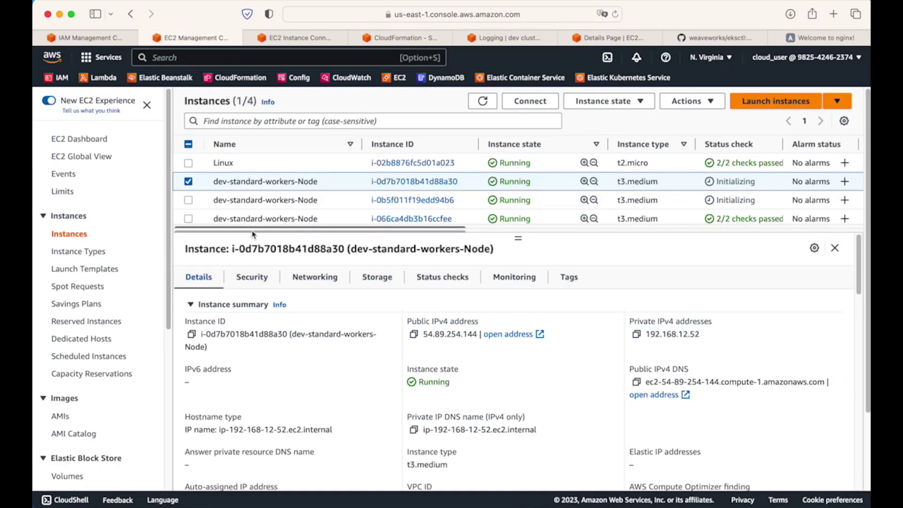
left_click(483, 102)
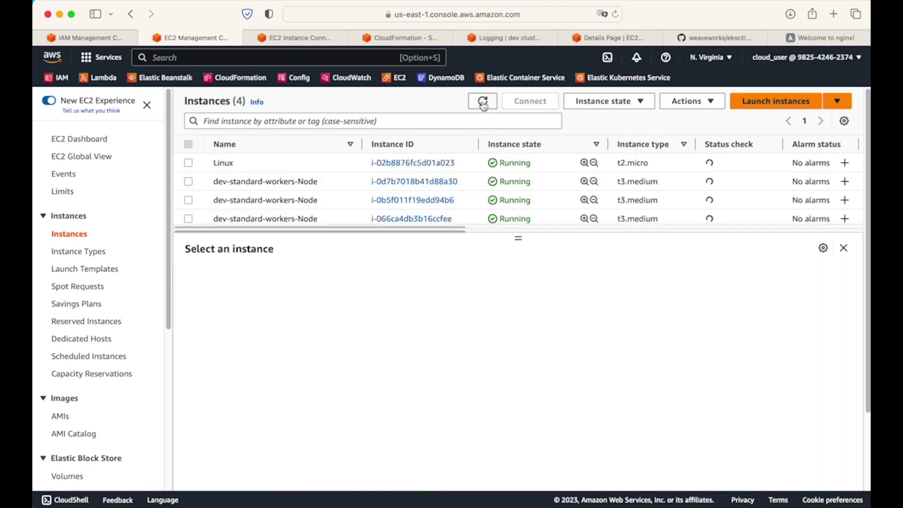
Stop the three dev-standard-workers-Node instances in EC2.
left_click(192, 183)
left_click(187, 200)
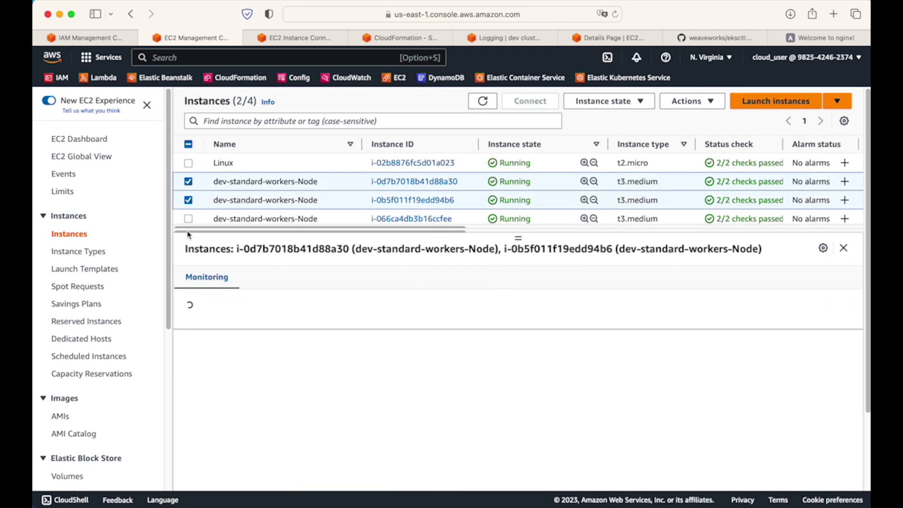
left_click(189, 219)
left_click(649, 105)
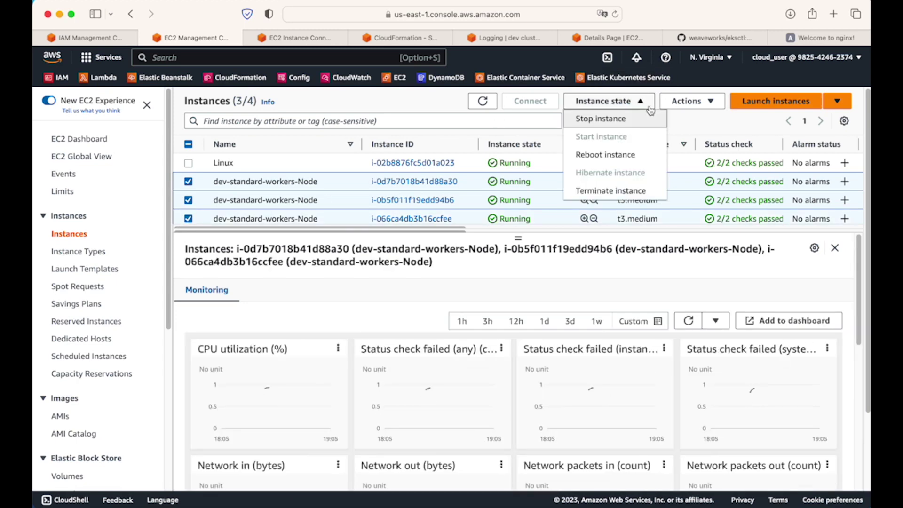
left_click(611, 119)
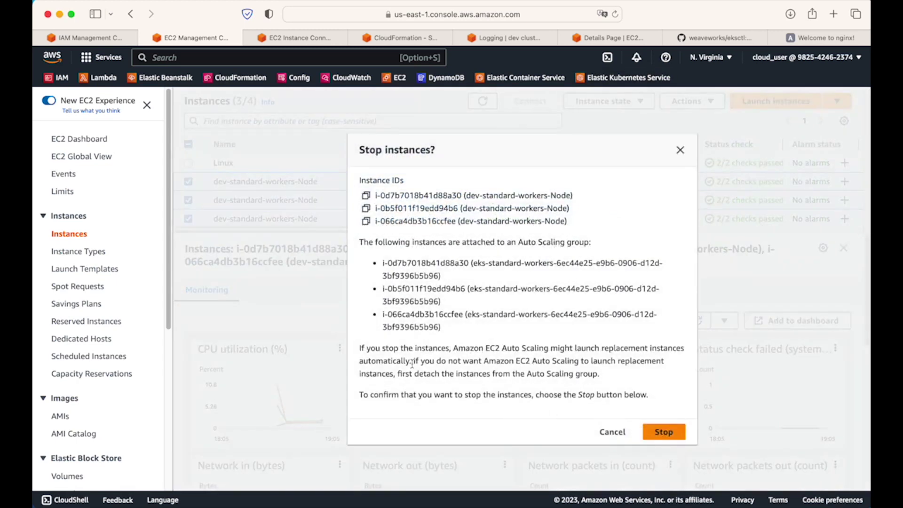
left_click(664, 432)
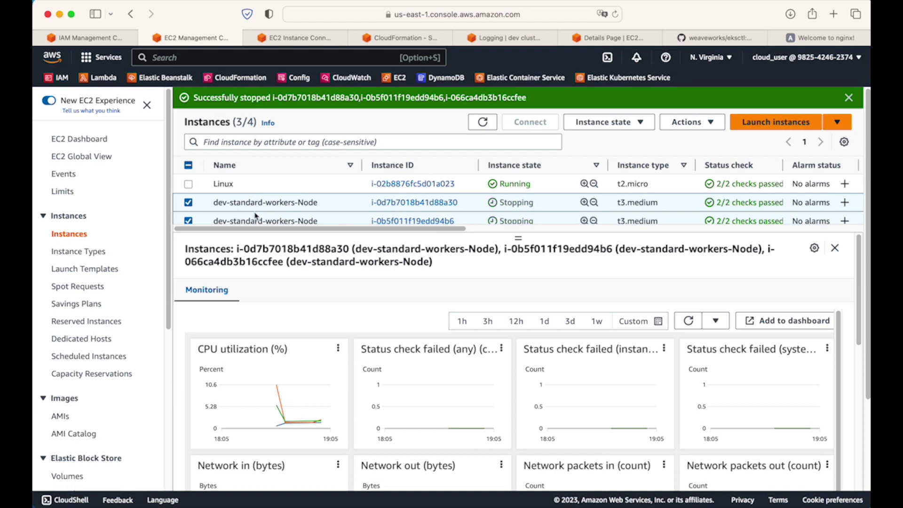
Make room for the full EC2 instance list, dismiss the notification and refresh the instance states.
left_click_drag(520, 238, 517, 285)
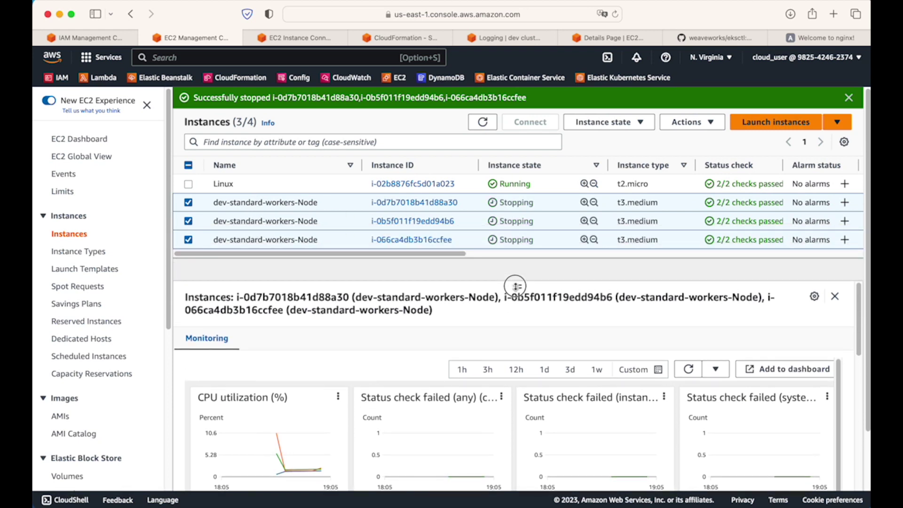
left_click(849, 98)
left_click(482, 102)
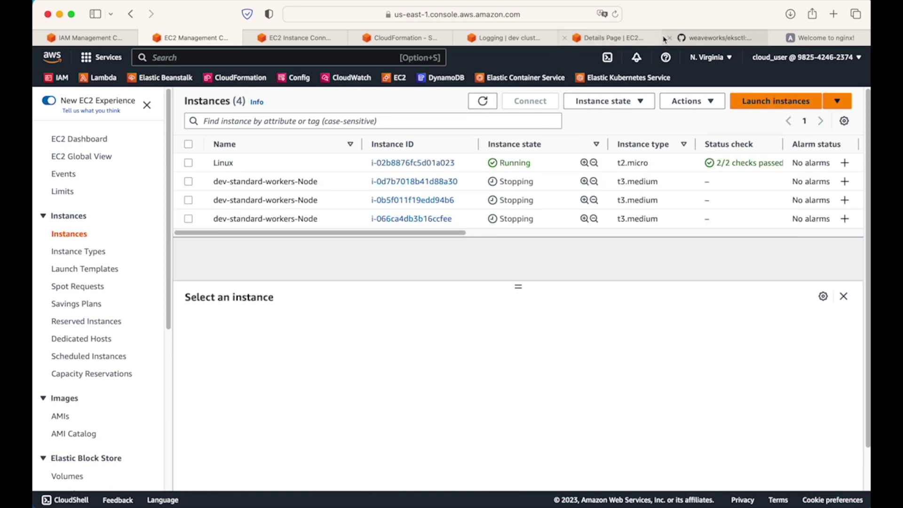
Return to the EC2 Instance Connect terminal and rerun kubectl get node to check the worker nodes' status.
left_click(489, 41)
left_click(397, 42)
left_click(298, 41)
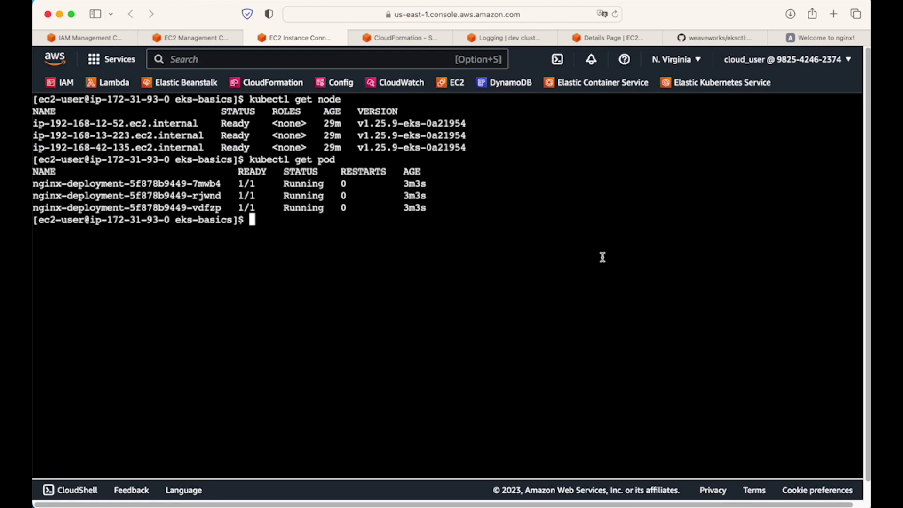
key("Up")
key("Up")
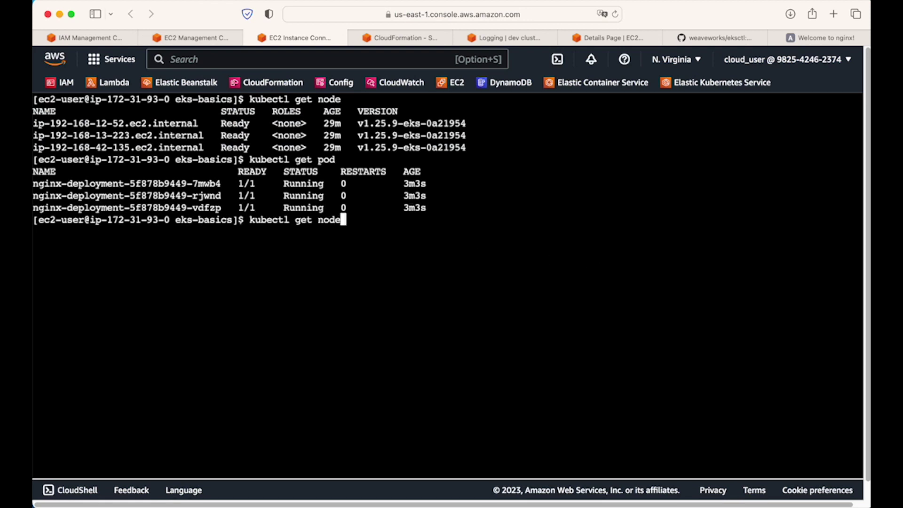
key("Return")
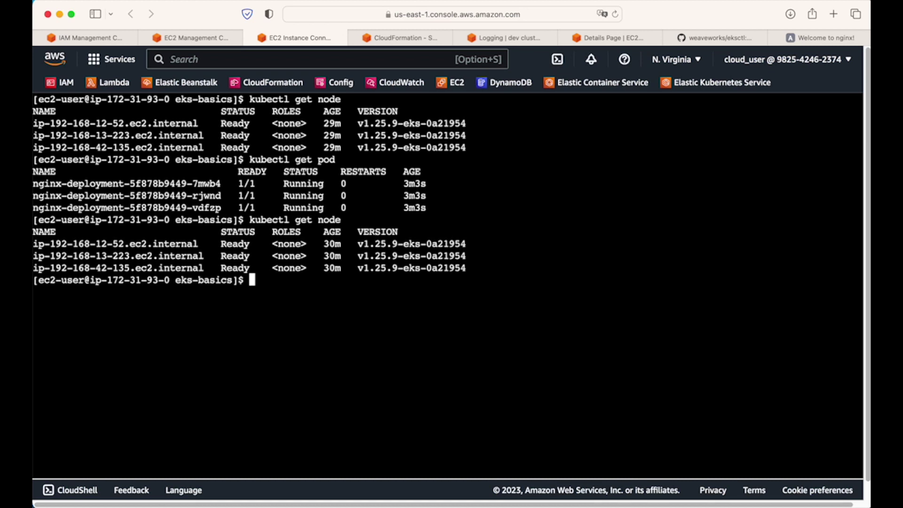
Rerun kubectl get pod to check the nginx pods after stopping the worker instances.
key("Up")
key("Up")
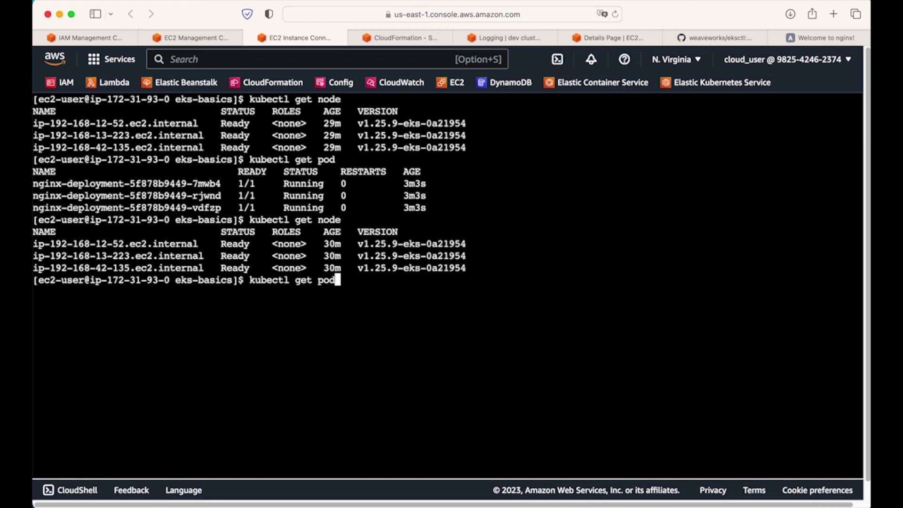
key("Return")
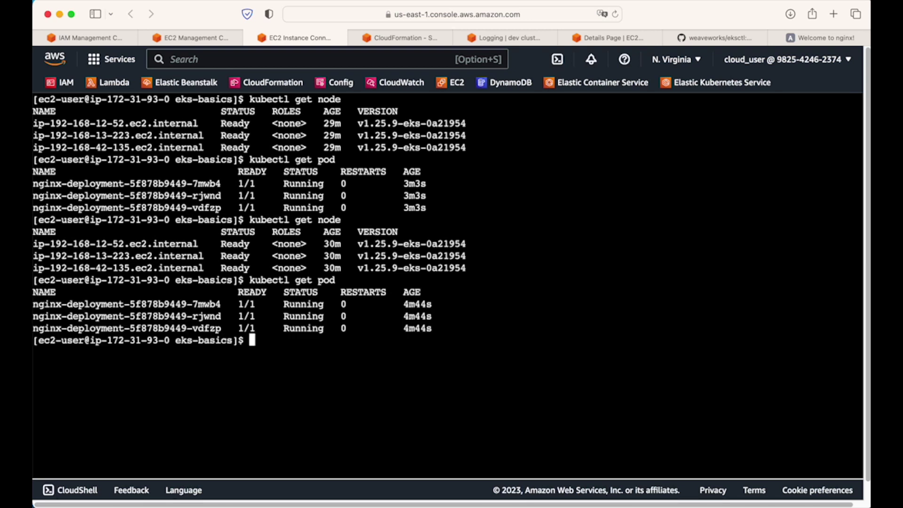
Reload the nginx page through the load balancer address and refresh the EC2 instances list.
left_click(824, 38)
left_click(615, 14)
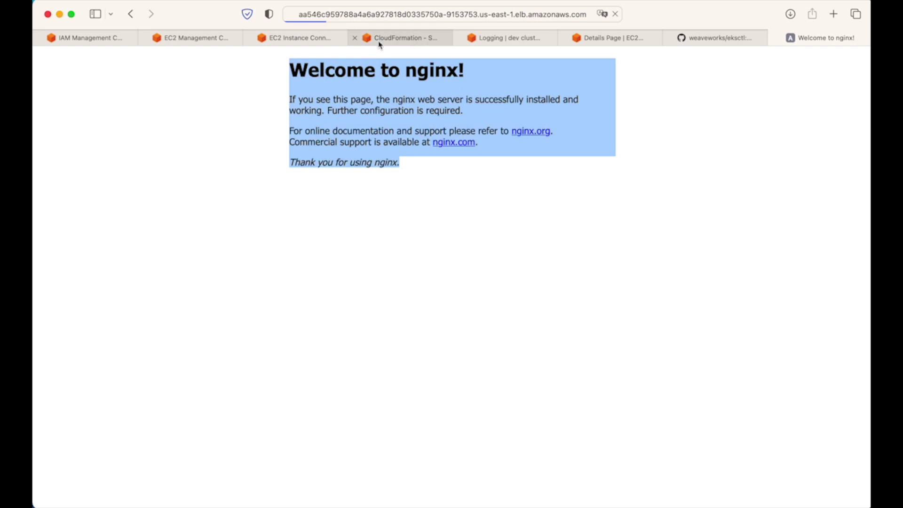
left_click(299, 43)
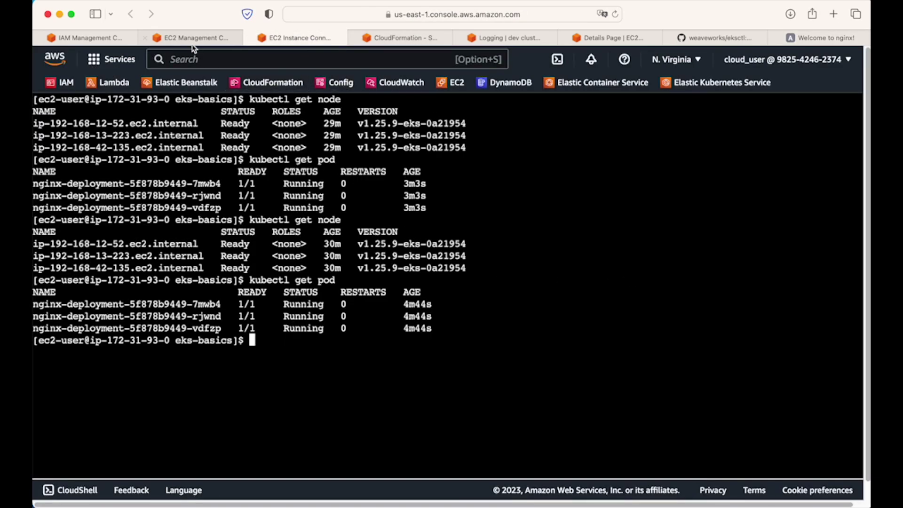
left_click(193, 39)
left_click(483, 100)
left_click(483, 104)
Go back to the terminal and rerun kubectl get pod to check the nginx pods.
left_click(501, 37)
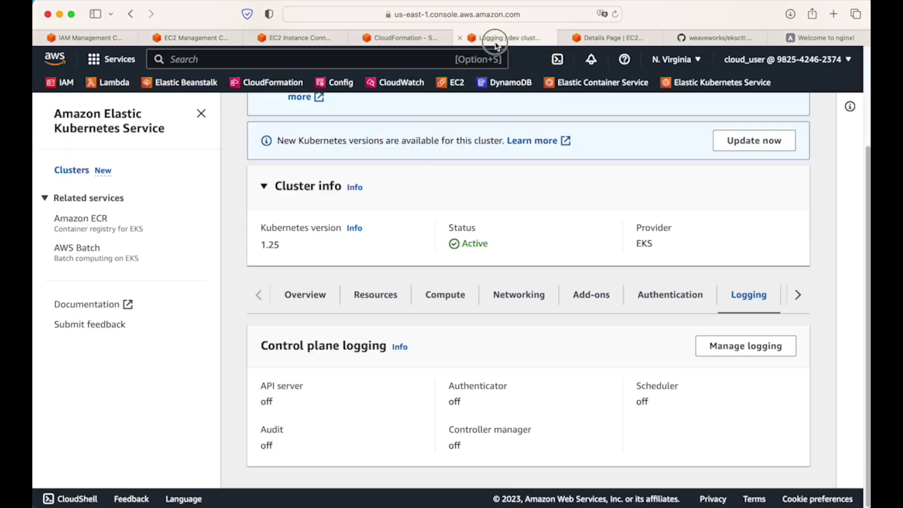
left_click(403, 39)
left_click(613, 39)
left_click(296, 38)
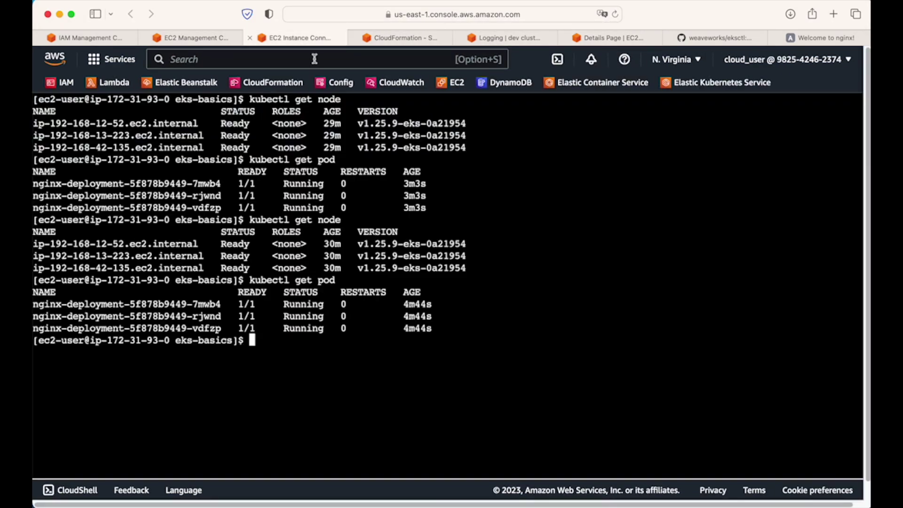
key("Up")
key("Up")
key("Down")
key("Return")
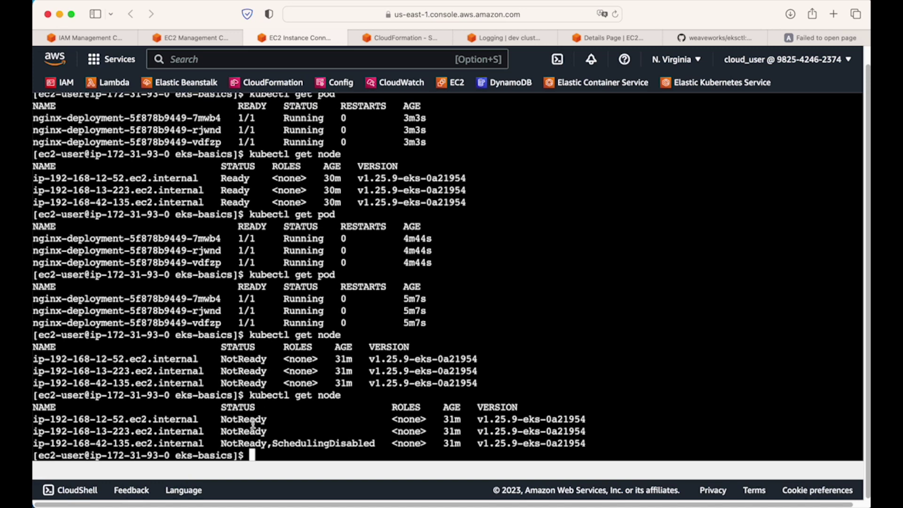
Run kubectl get pod once more and examine the status and age of each nginx pod.
key("Up")
key("Up")
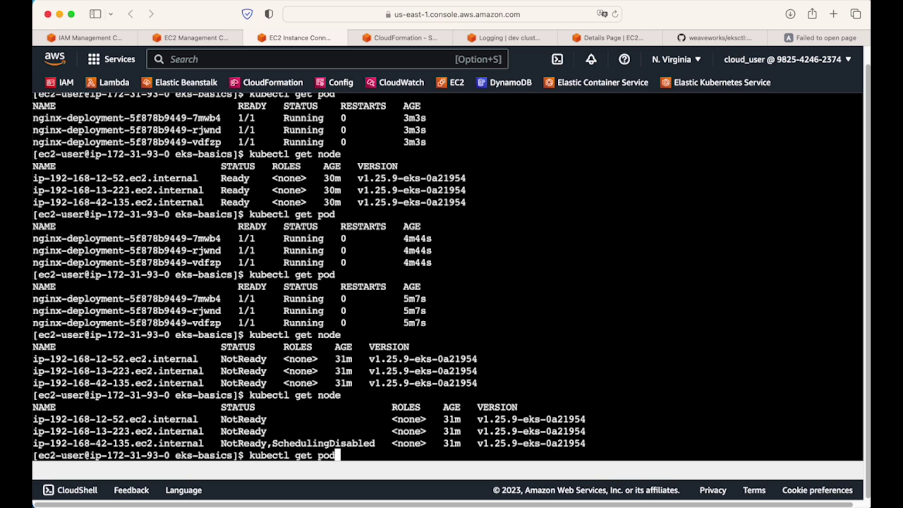
key("Return")
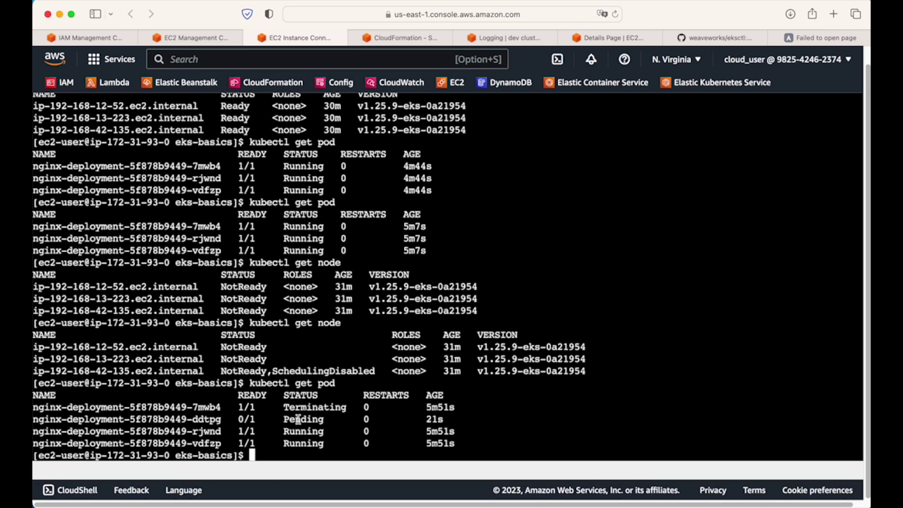
left_click_drag(286, 407, 358, 407)
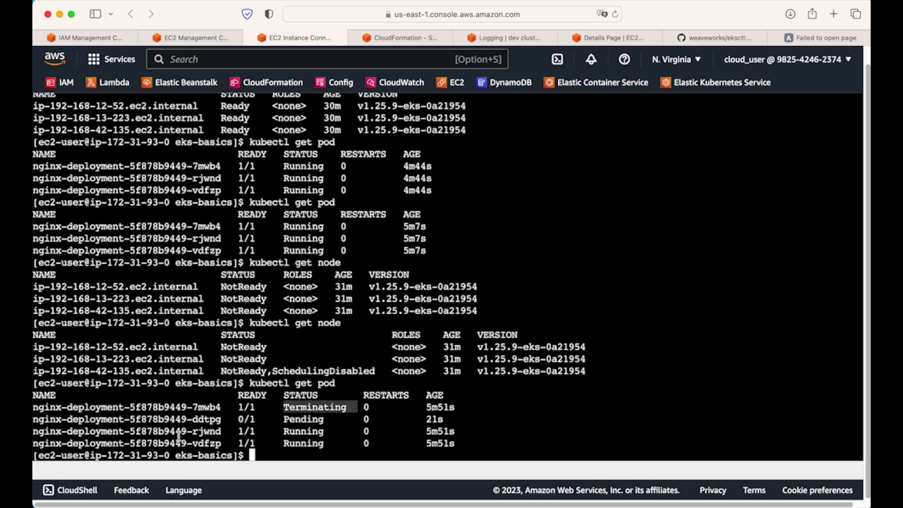
left_click_drag(176, 431, 244, 443)
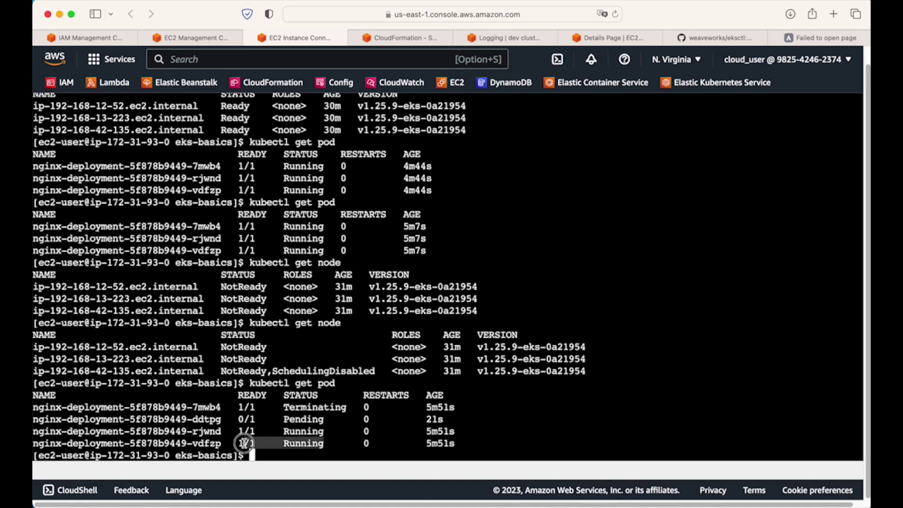
double_click(308, 420)
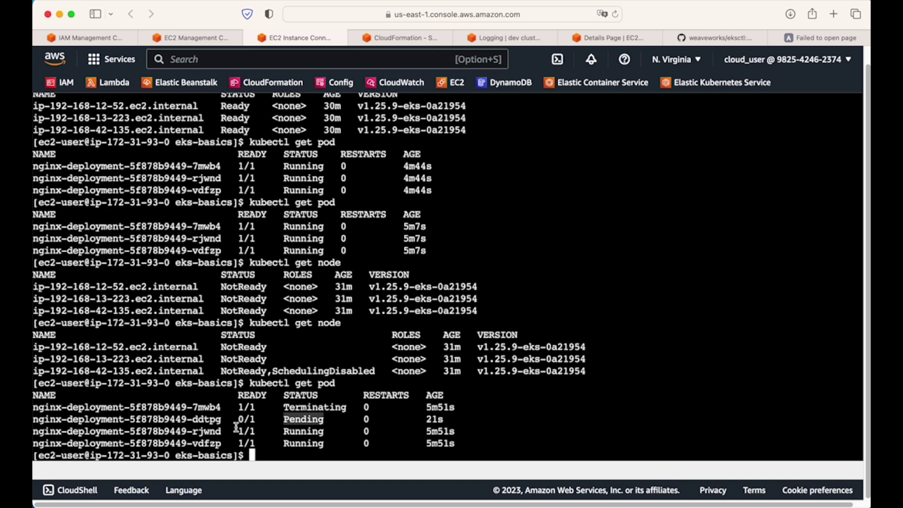
left_click(450, 419)
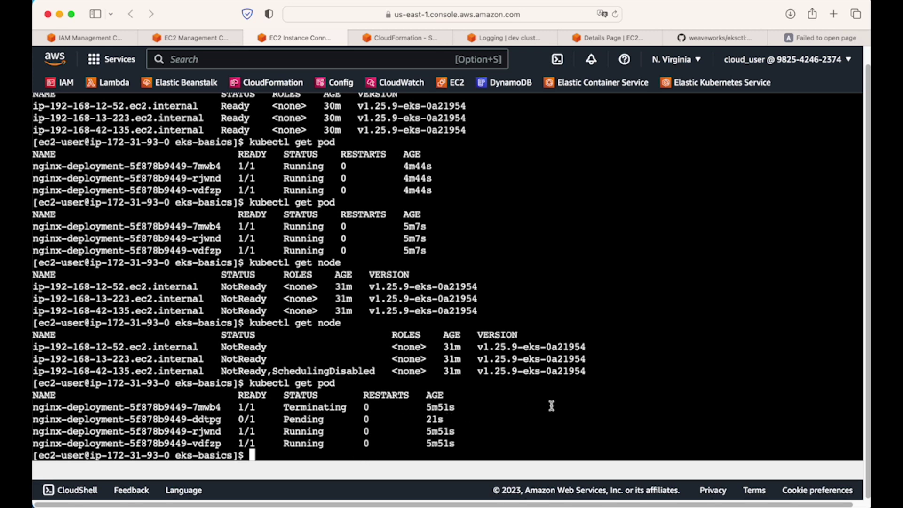
Repeat kubectl get pod twice to follow the nginx pods' status.
key("Up")
key("Return")
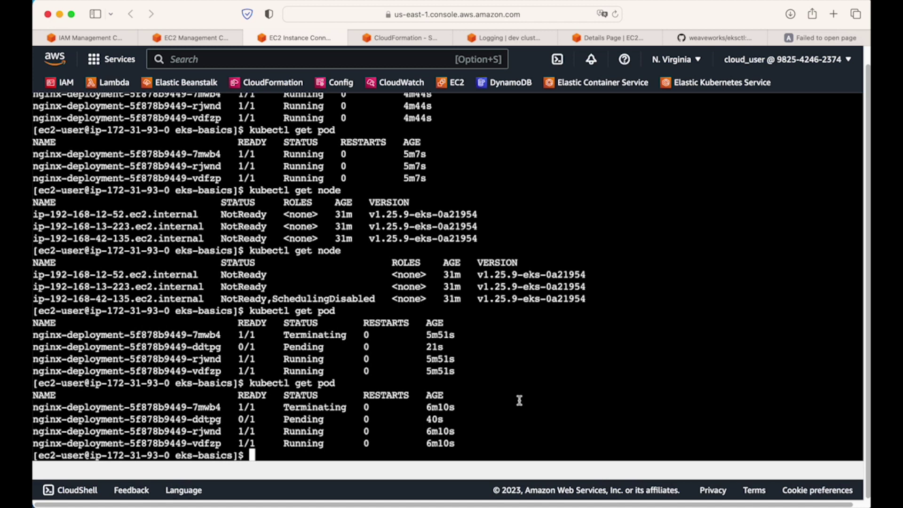
key("Up")
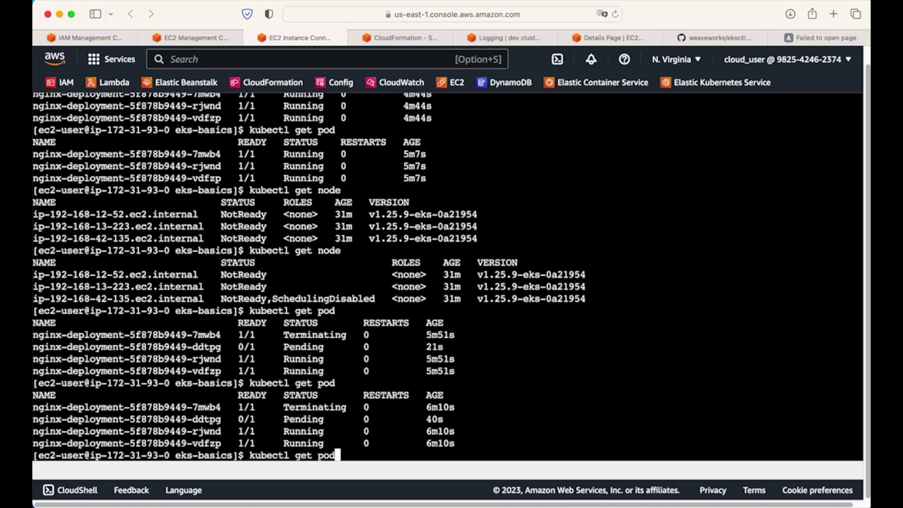
key("Return")
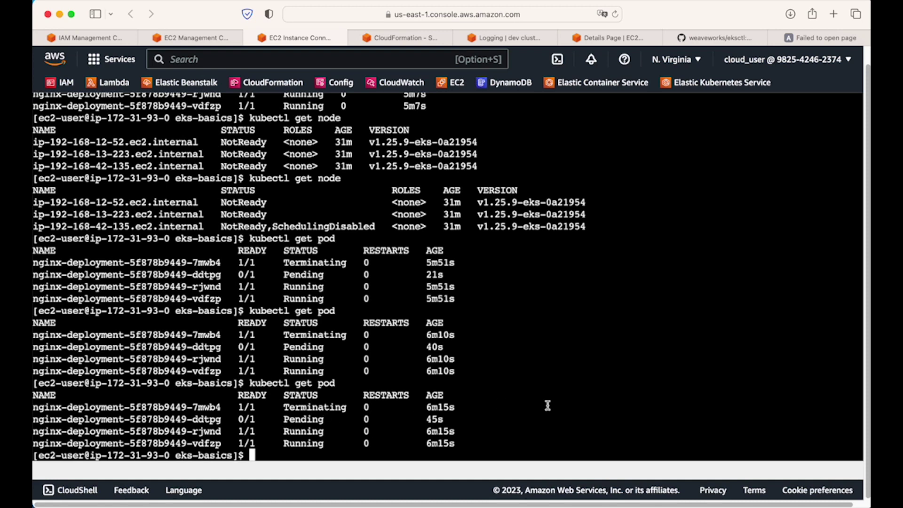
Rerun kubectl get node and highlight the row of the node ip-192-168-45-41.ec2.internal.
key("Up")
key("Up")
key("Up")
key("Up")
key("Return")
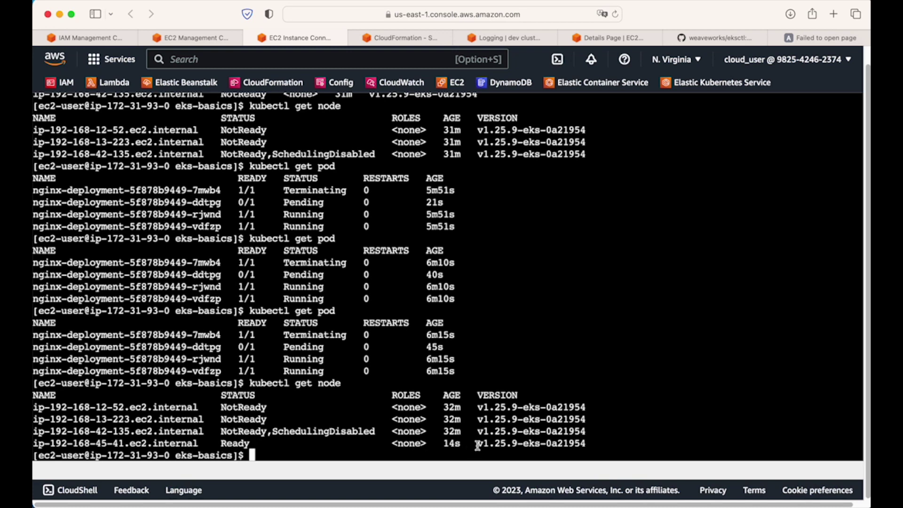
left_click_drag(191, 443, 560, 443)
left_click(639, 368)
Refresh the EC2 instances list and show the details of the dev-standard-workers-Node instance i-00576e994cffd2c92.
left_click(191, 37)
left_click(480, 101)
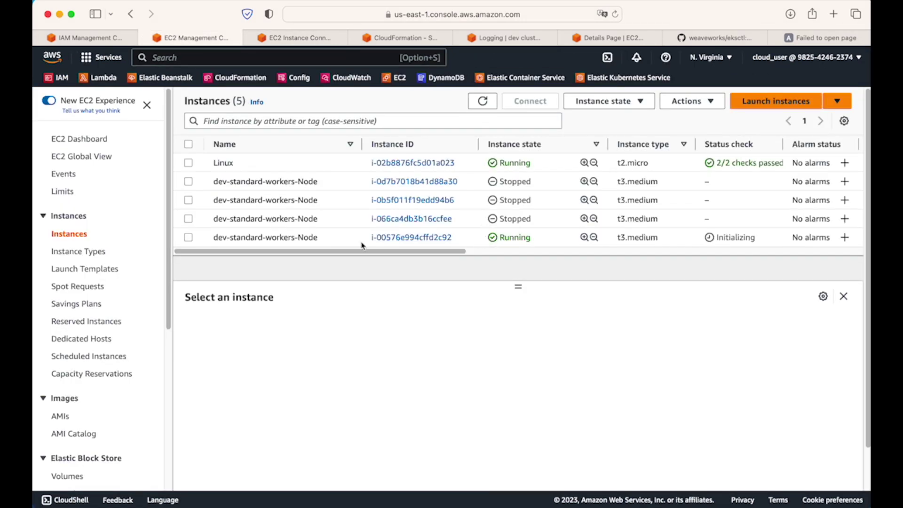
left_click(286, 237)
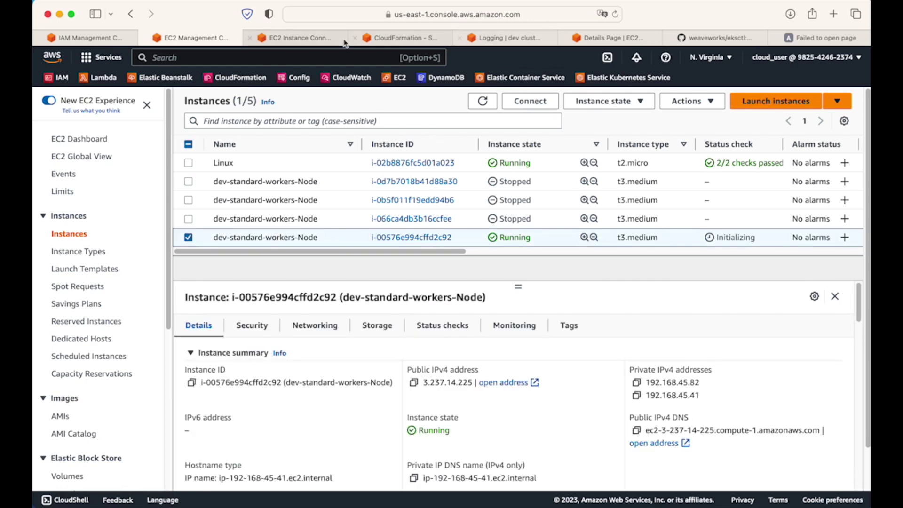
Return to the EC2 Instance Connect terminal and rerun kubectl get pod to check the nginx pods' status.
left_click(298, 37)
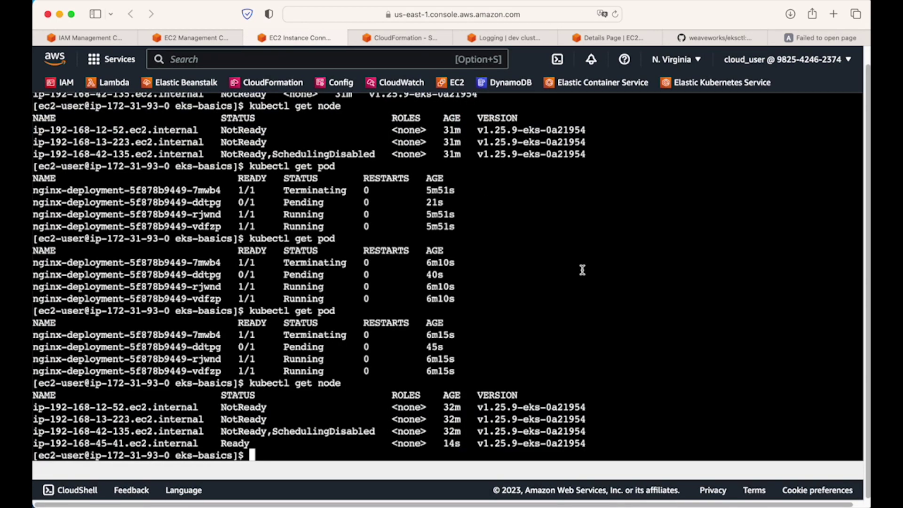
key("Up")
key("Up")
key("Return")
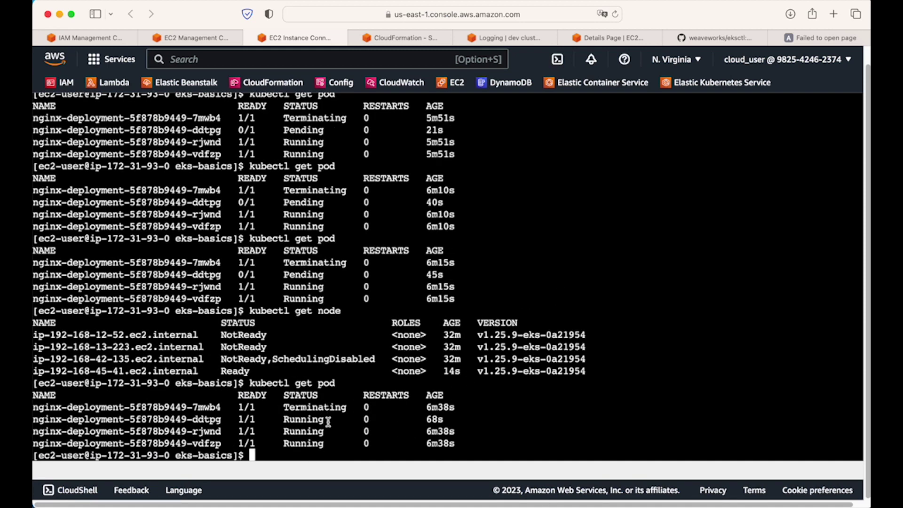
Reload the nginx page at the load balancer address and highlight its welcome text.
left_click(807, 38)
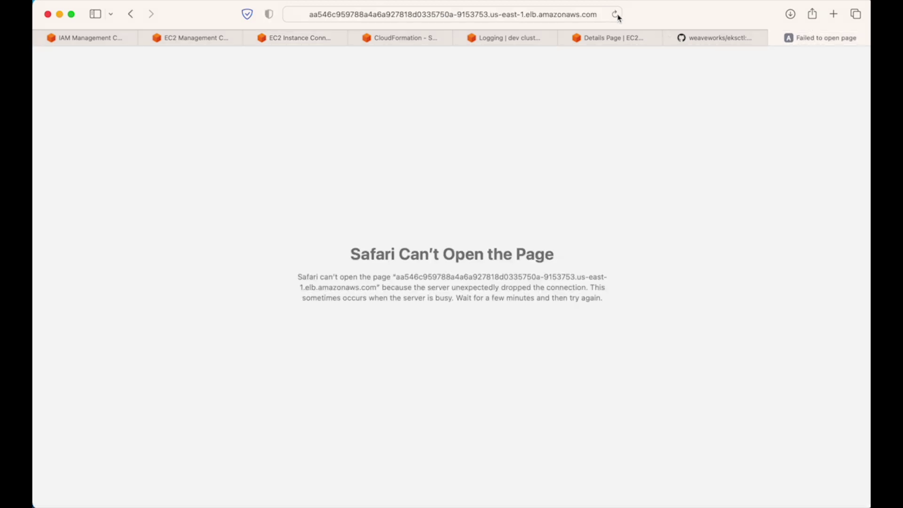
left_click(616, 15)
left_click_drag(293, 75, 426, 162)
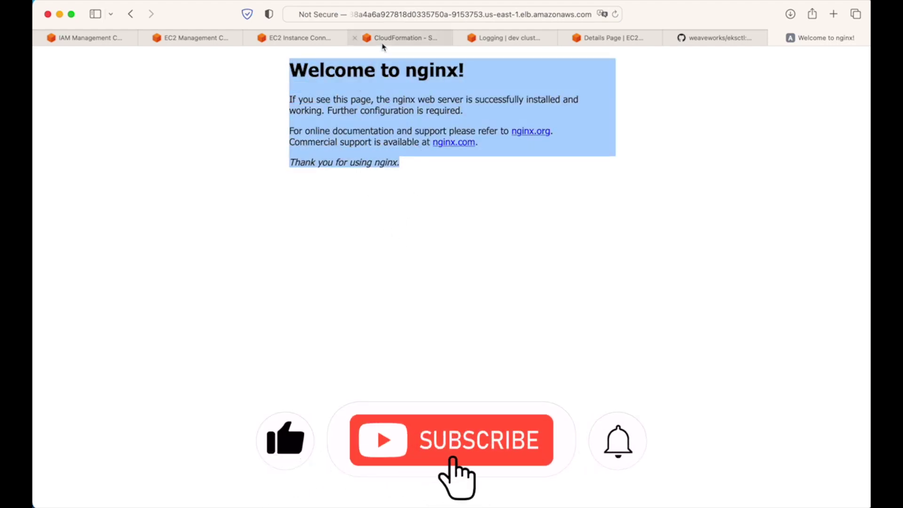
Refresh the EC2 instances list and shrink the instance details pane below it.
left_click(309, 39)
left_click(192, 42)
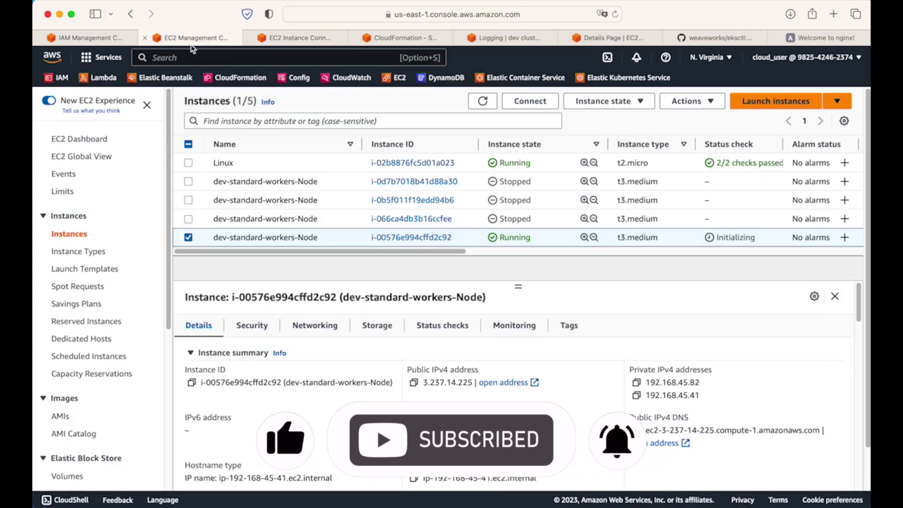
left_click(482, 103)
left_click(482, 103)
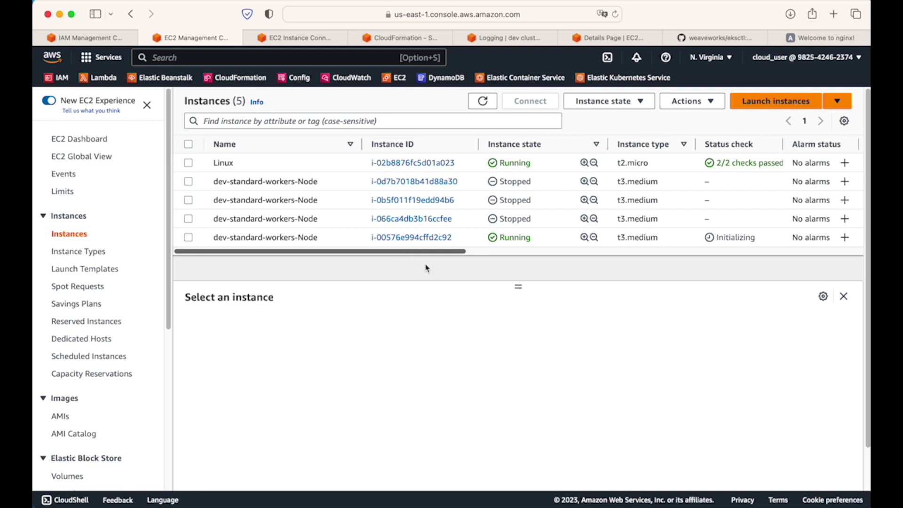
left_click_drag(519, 286, 521, 347)
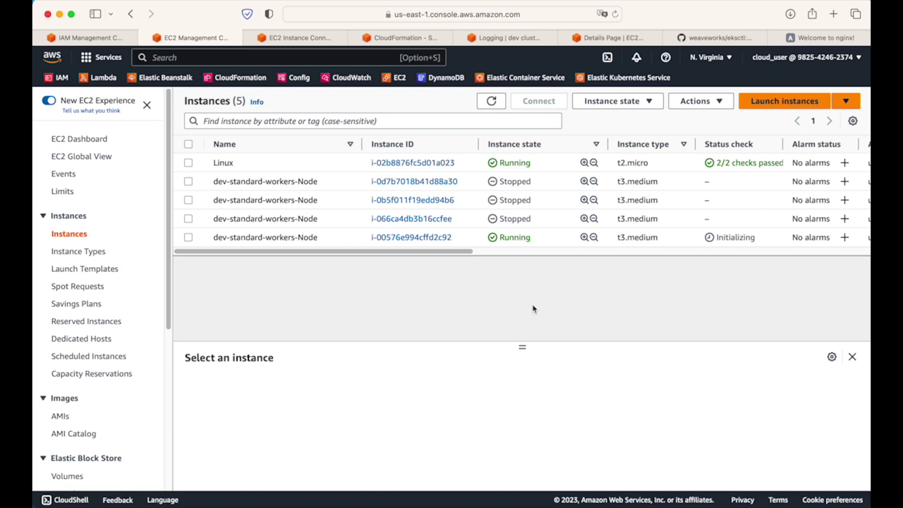
Refresh the EC2 instances list repeatedly to monitor the state and status checks of the dev-standard-workers-Node instances.
left_click(499, 107)
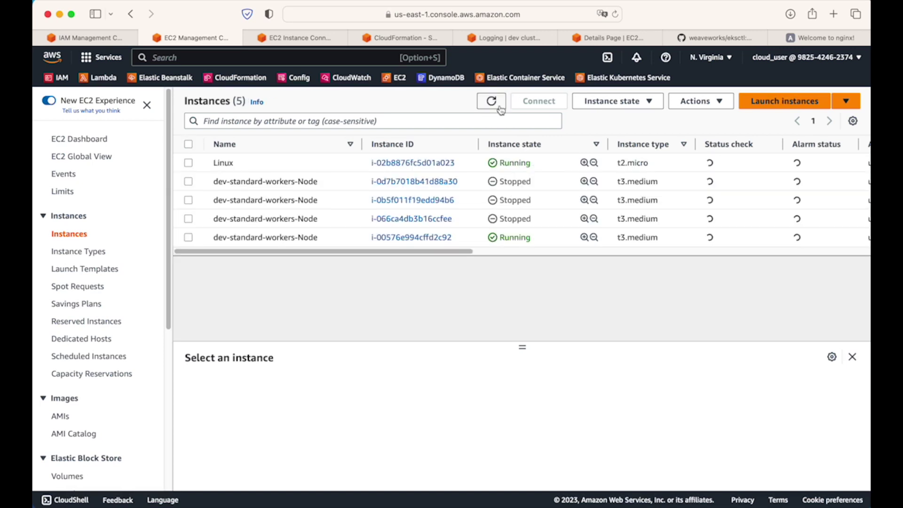
left_click(501, 108)
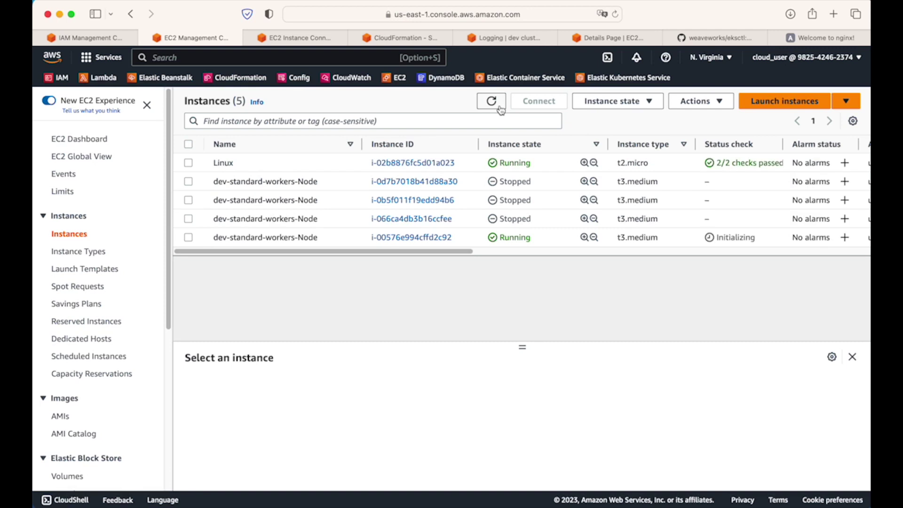
left_click(501, 108)
left_click(500, 108)
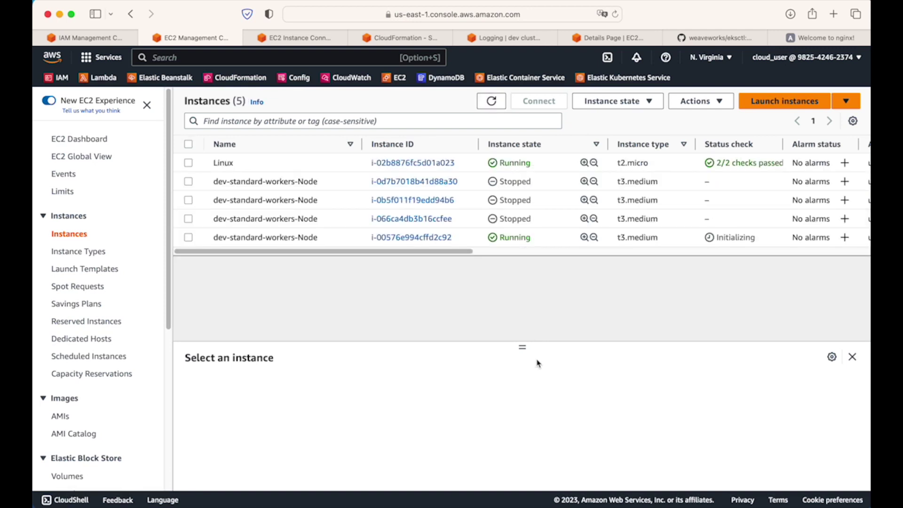